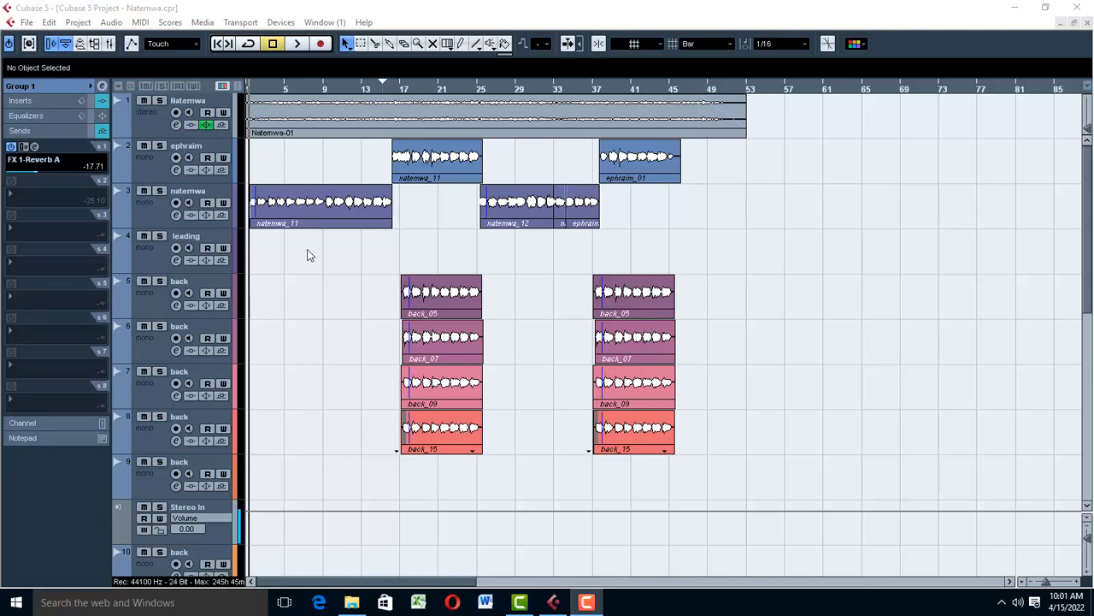
# Show Group 1's insert effects and open the Compressor DeEsser, F6-RTA, SSLGChannel and Compressor editors to inspect their settings
pyautogui.scroll(-4, 333, 312)
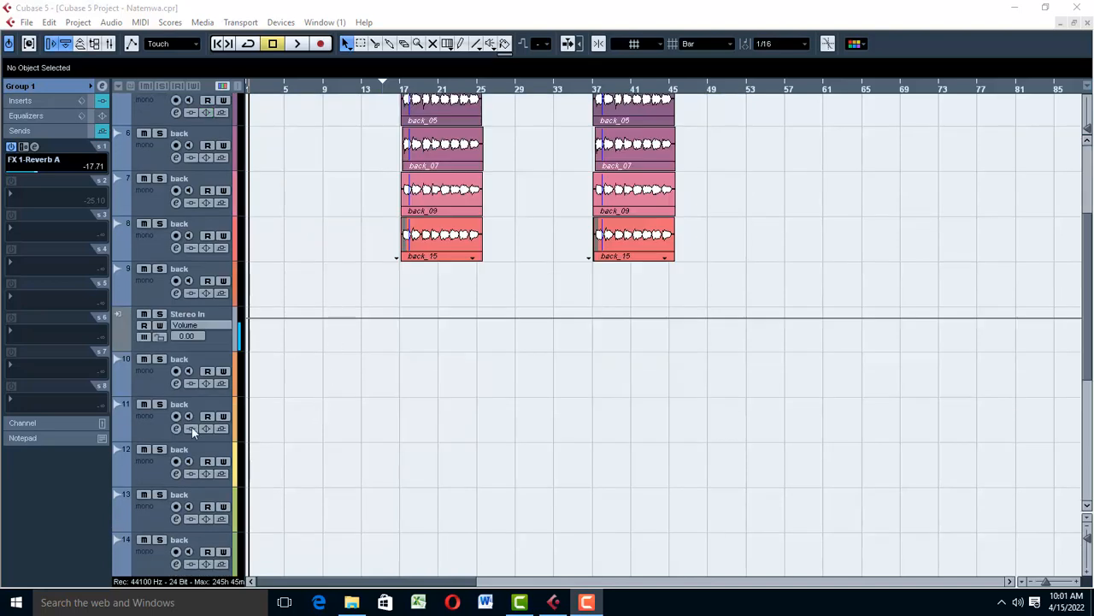
pyautogui.scroll(-8, 266, 377)
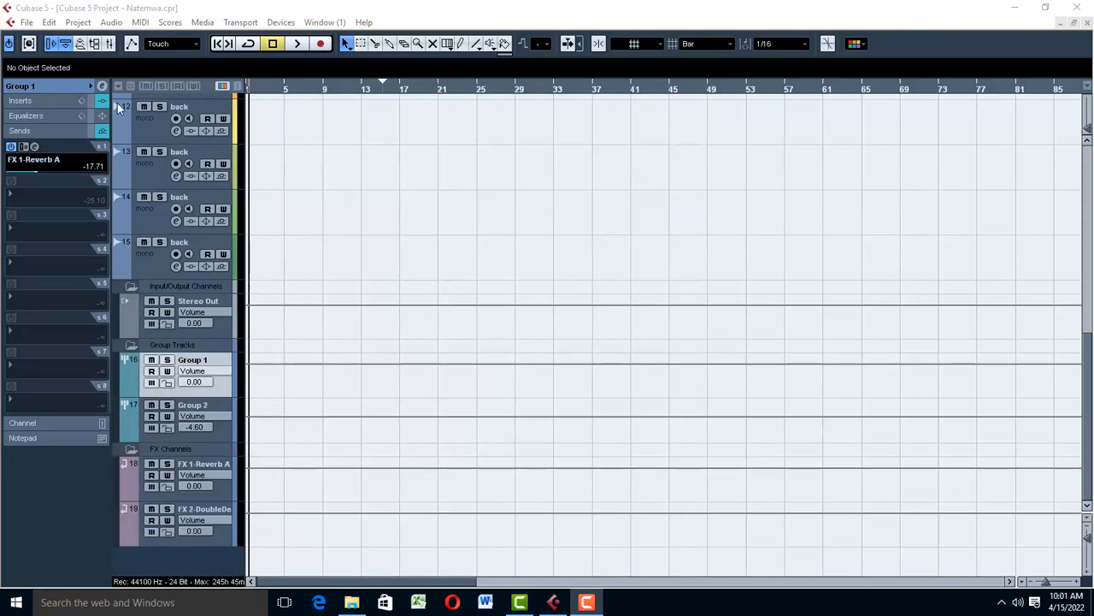
pyautogui.press('F2')
pyautogui.click(47, 102)
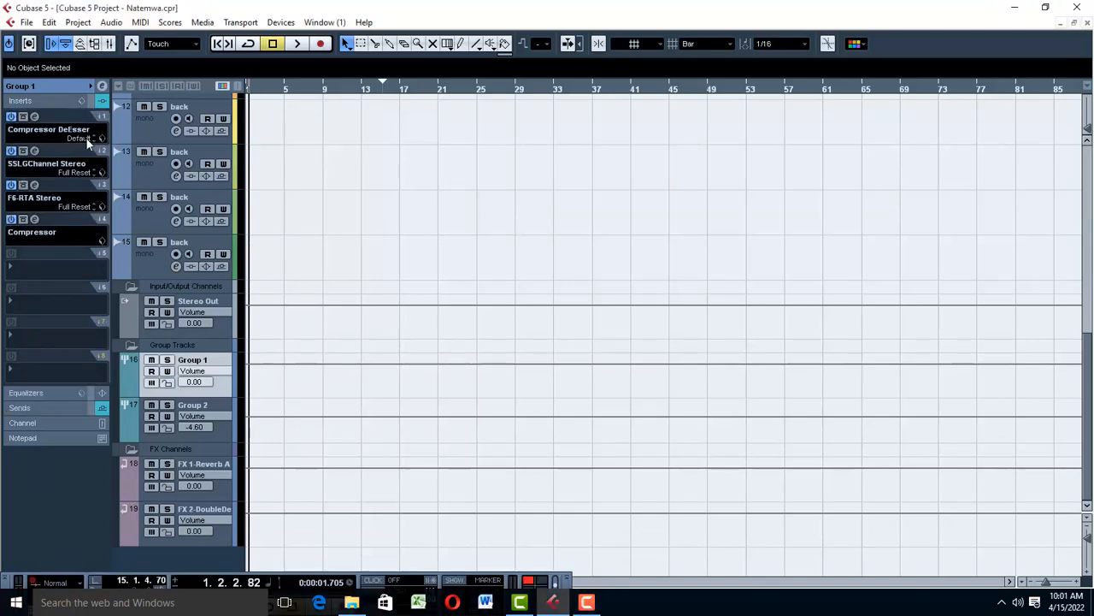
pyautogui.click(34, 117)
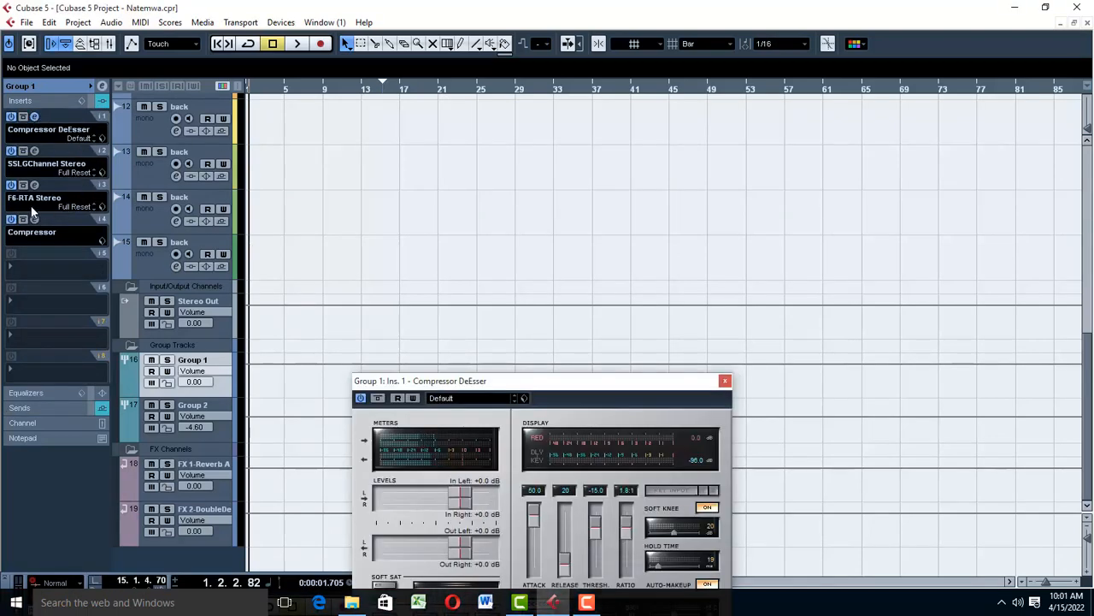
pyautogui.click(35, 185)
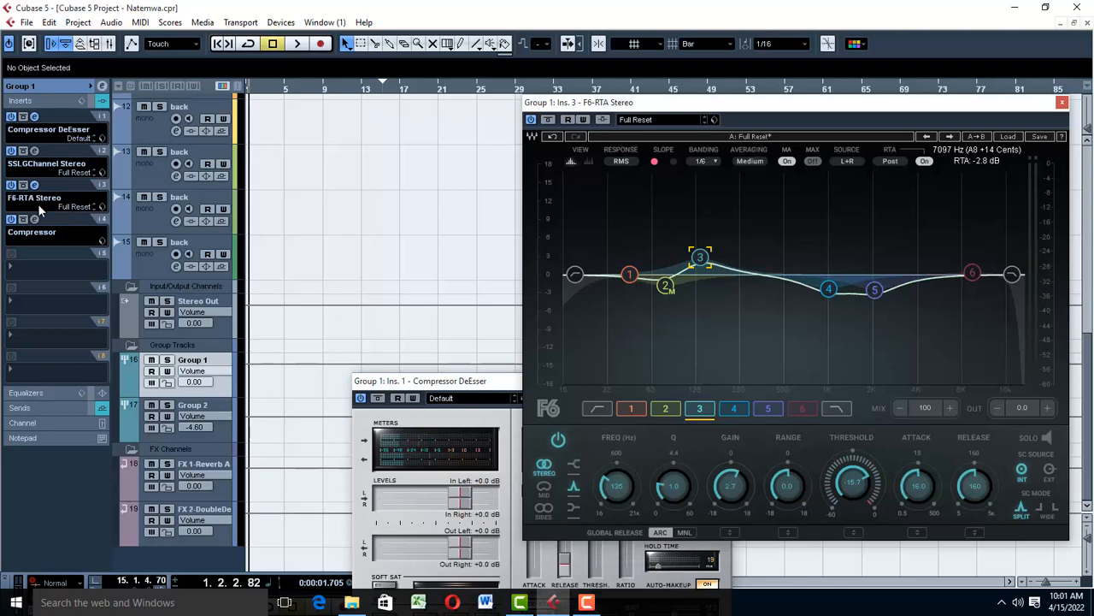
pyautogui.click(34, 151)
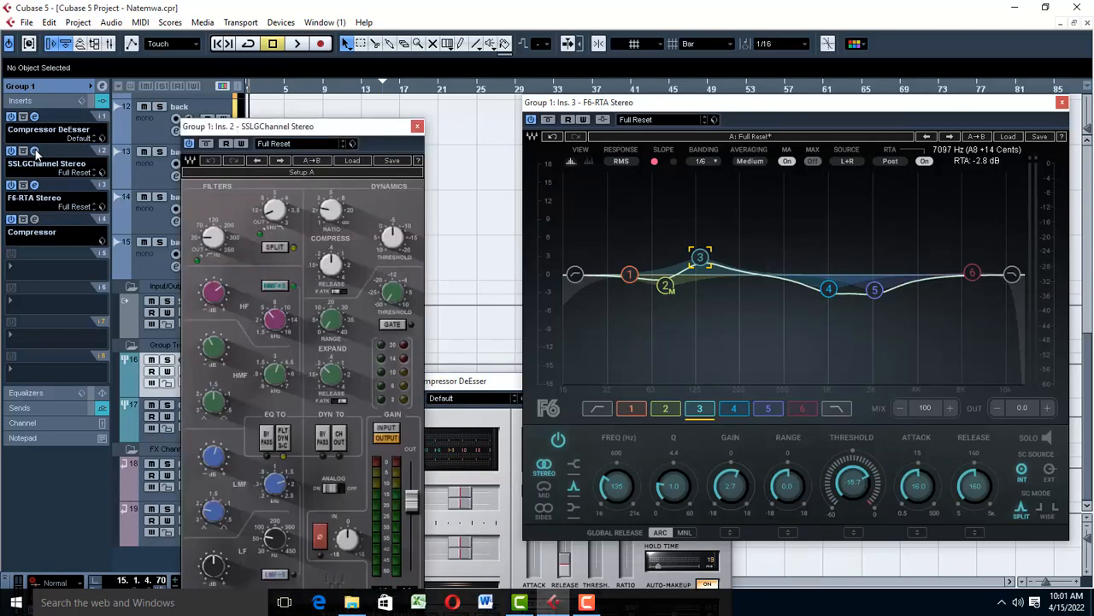
pyautogui.click(38, 222)
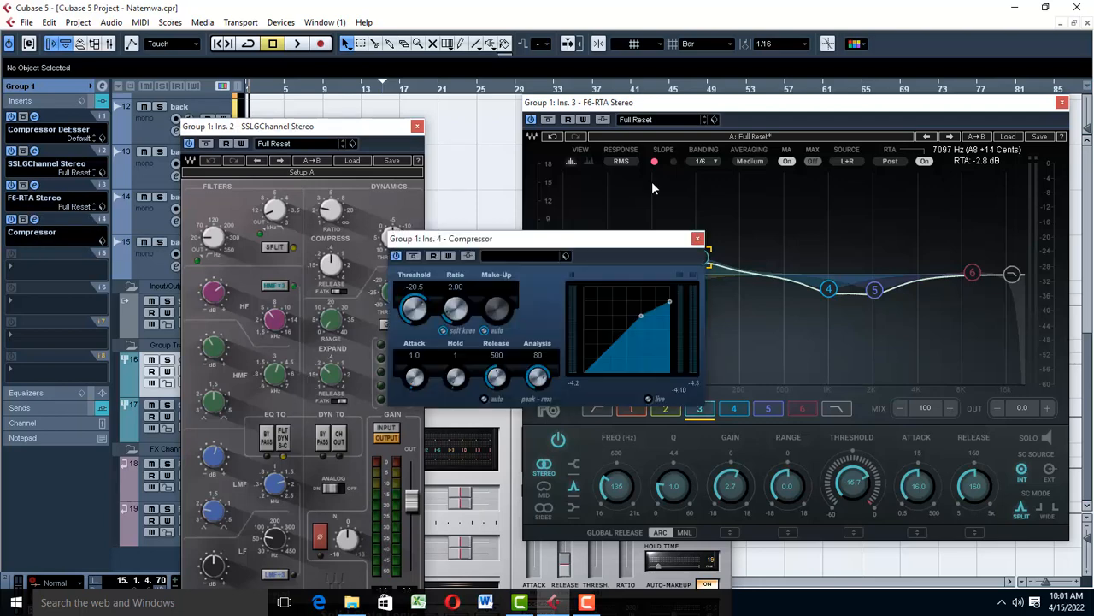
# Close the four open insert effect editors and return to the vocal tracks at the start of the track list
pyautogui.click(697, 239)
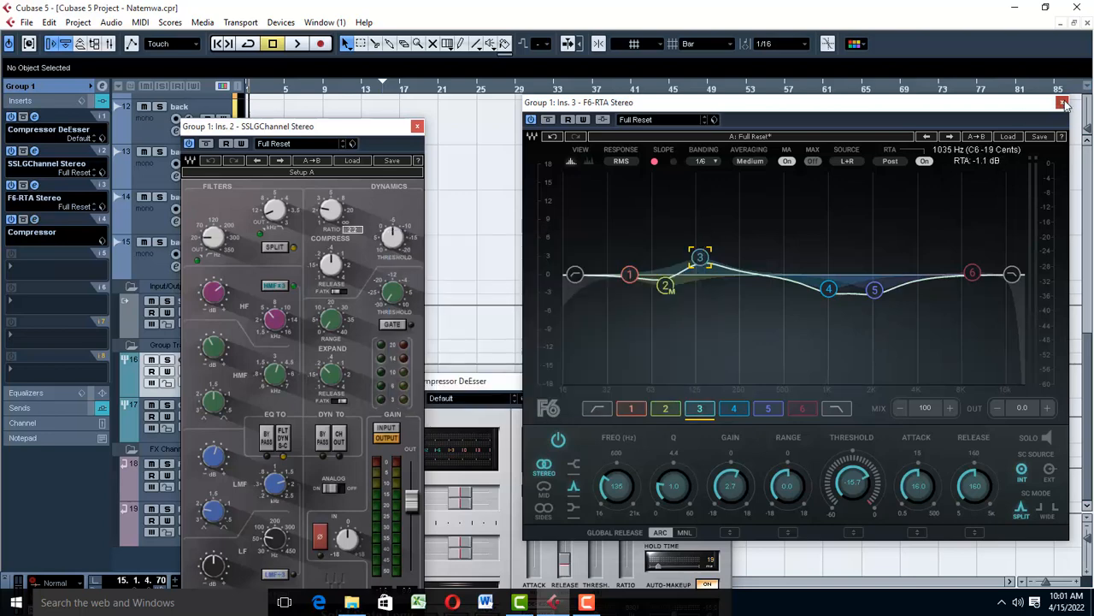
pyautogui.click(1063, 103)
pyautogui.click(417, 126)
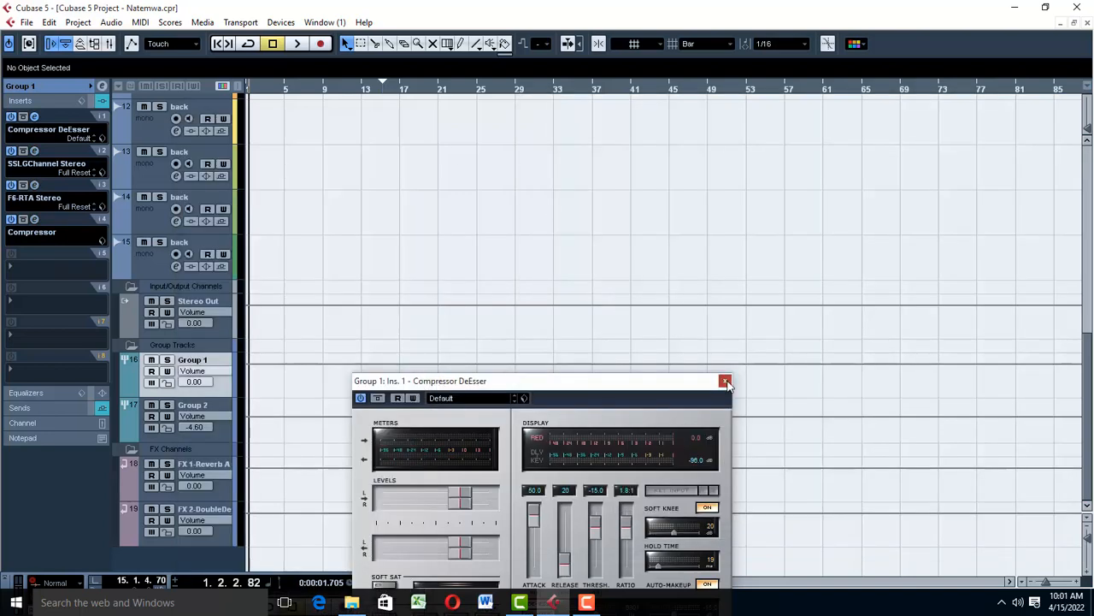
pyautogui.click(725, 381)
pyautogui.scroll(2, 332, 344)
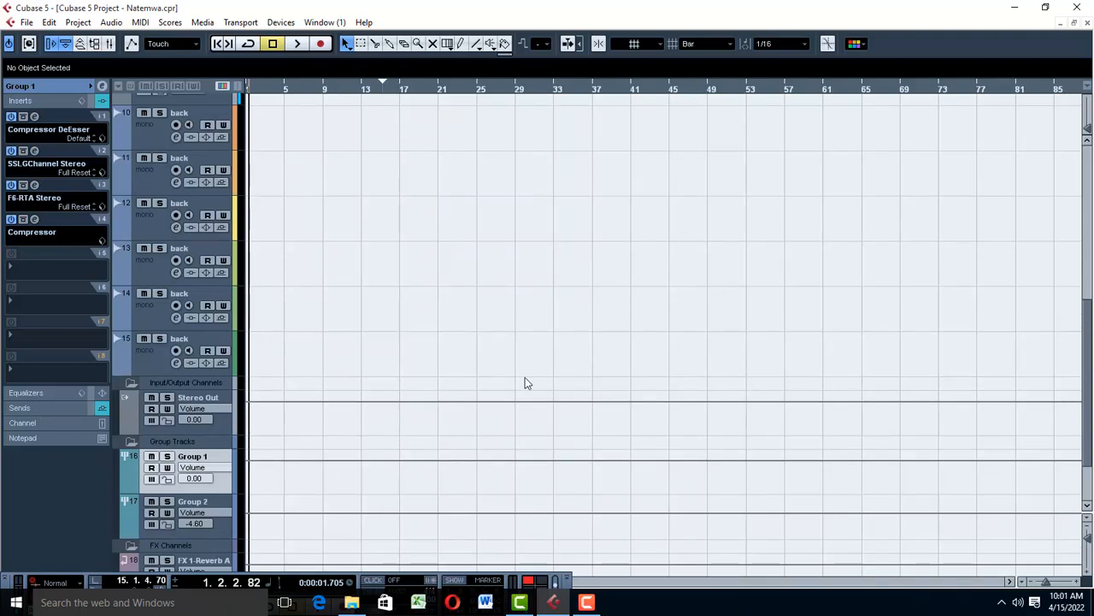
pyautogui.scroll(9, 525, 383)
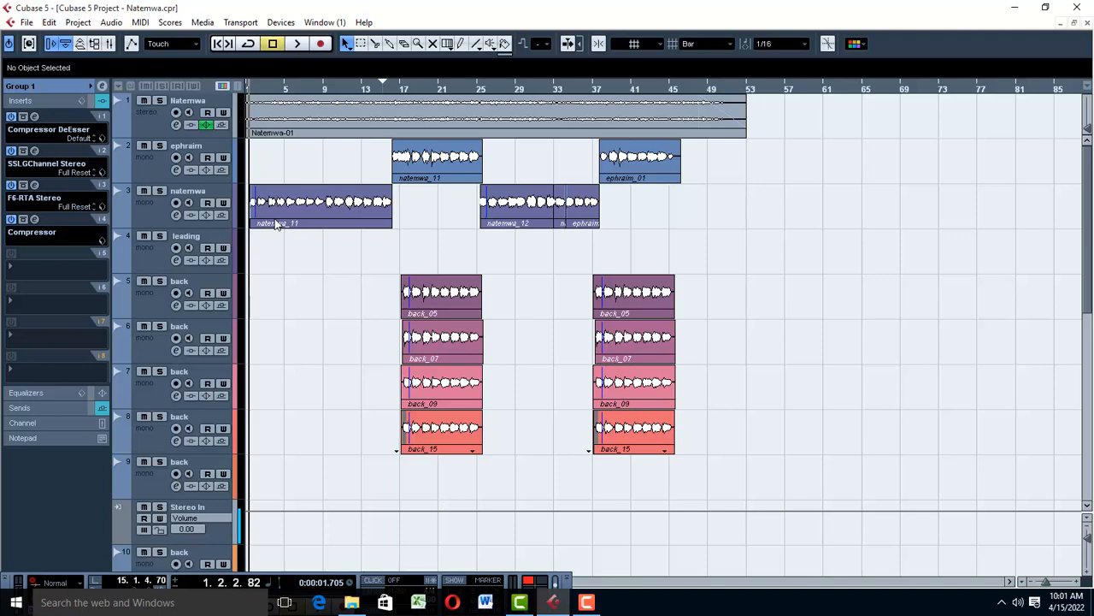
# Play the project with Group 1's four insert editors open and spread out to watch how they process the vocals
pyautogui.press('space')
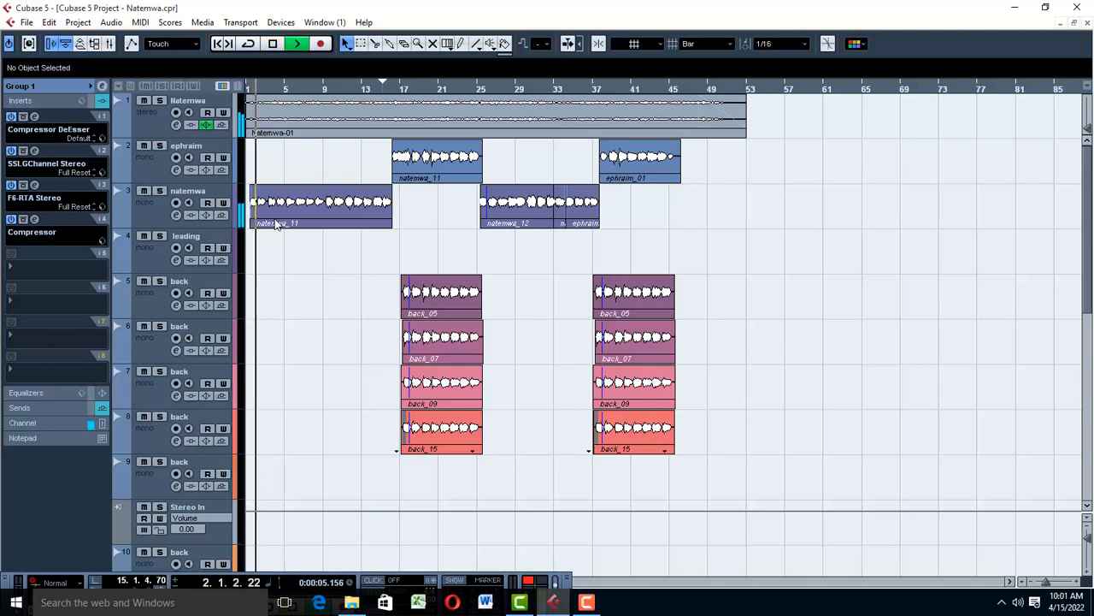
pyautogui.click(35, 117)
pyautogui.moveTo(570, 384); pyautogui.dragTo(957, 168)
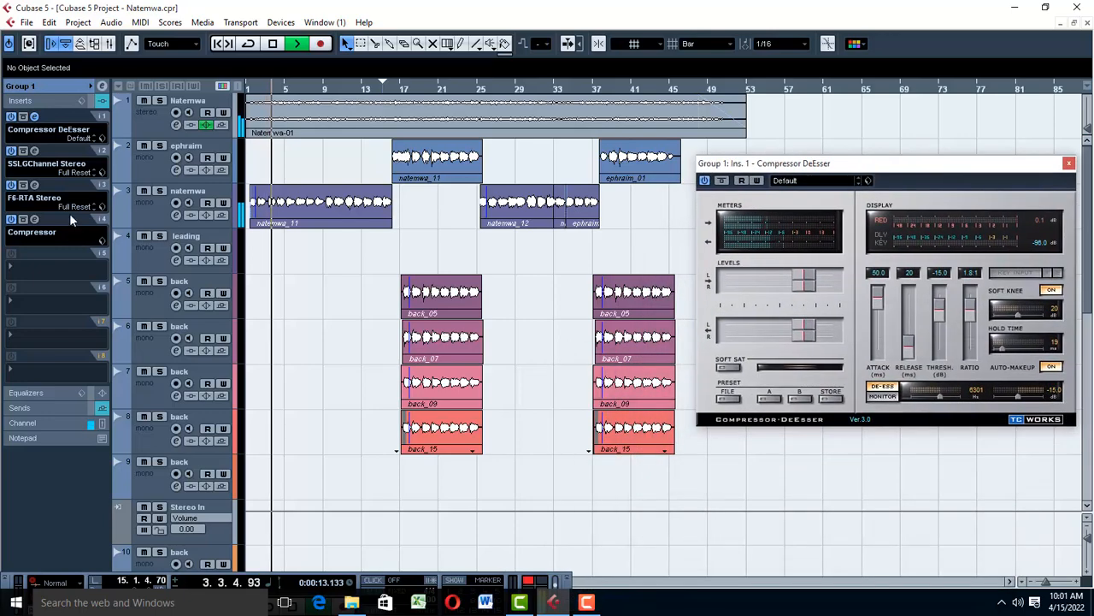
pyautogui.click(35, 151)
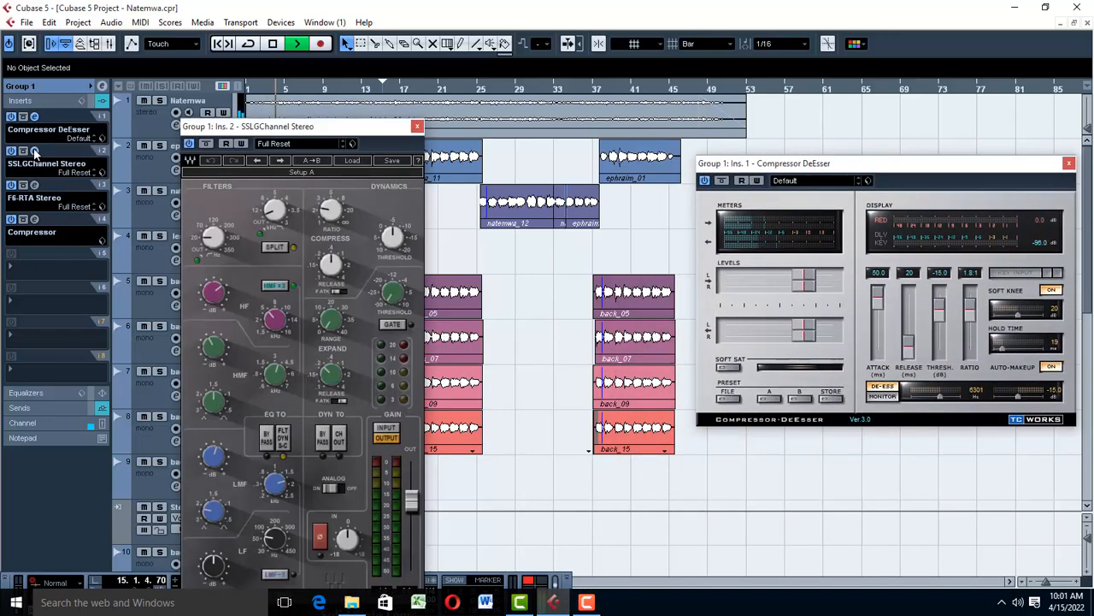
pyautogui.click(34, 185)
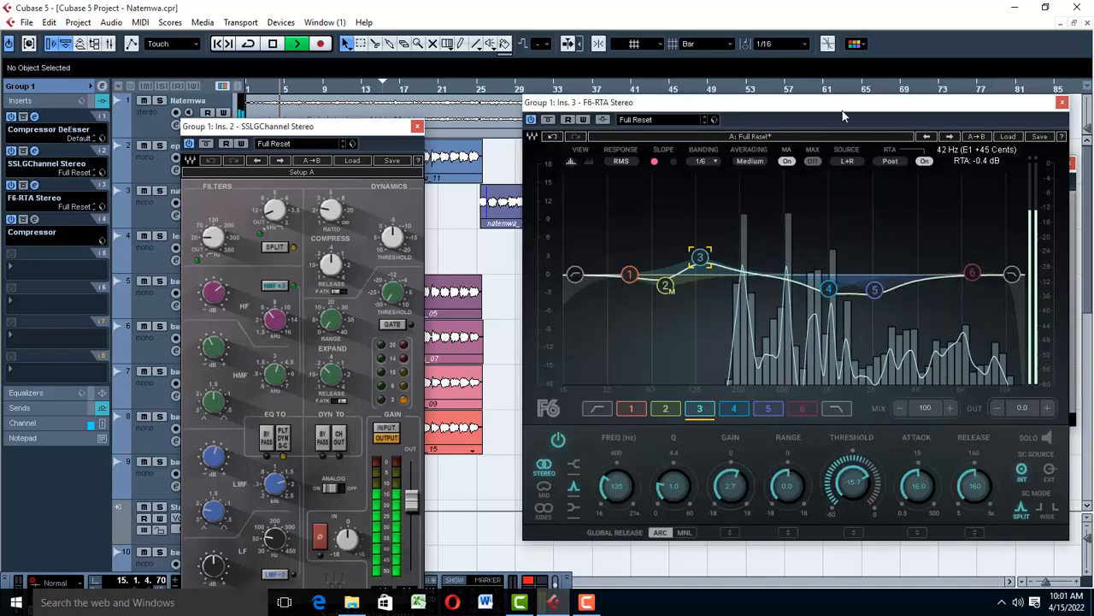
pyautogui.moveTo(899, 108); pyautogui.dragTo(761, 240)
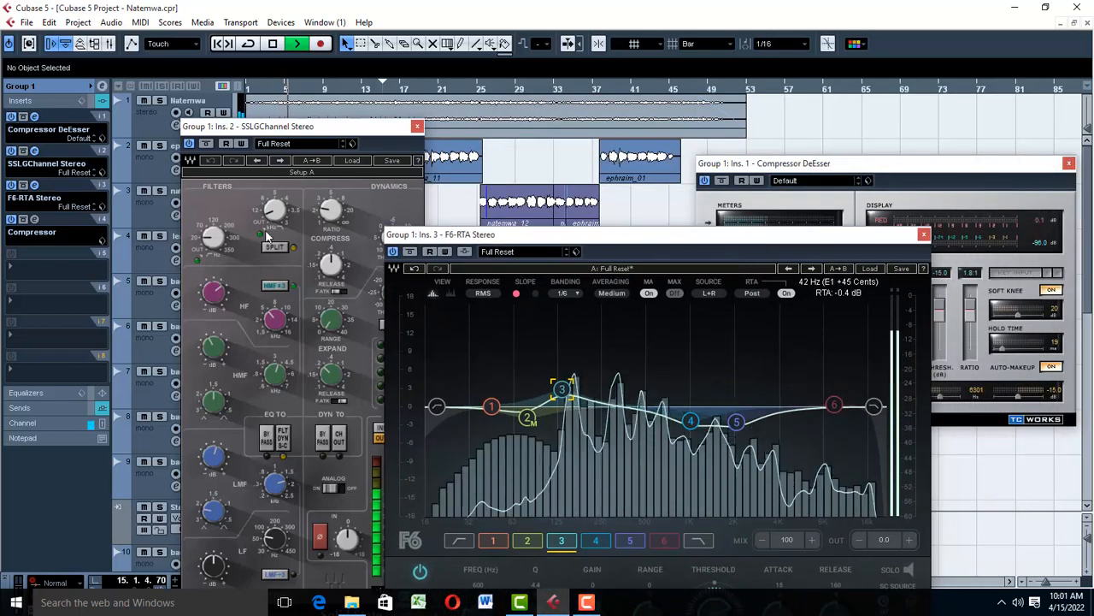
pyautogui.click(35, 220)
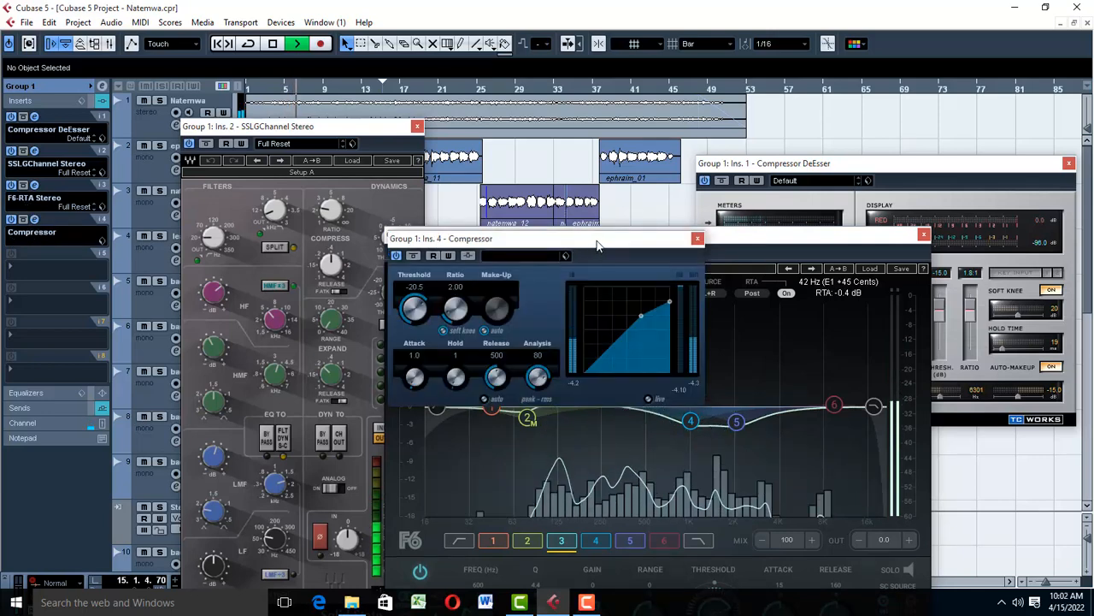
pyautogui.moveTo(597, 246); pyautogui.dragTo(655, 118)
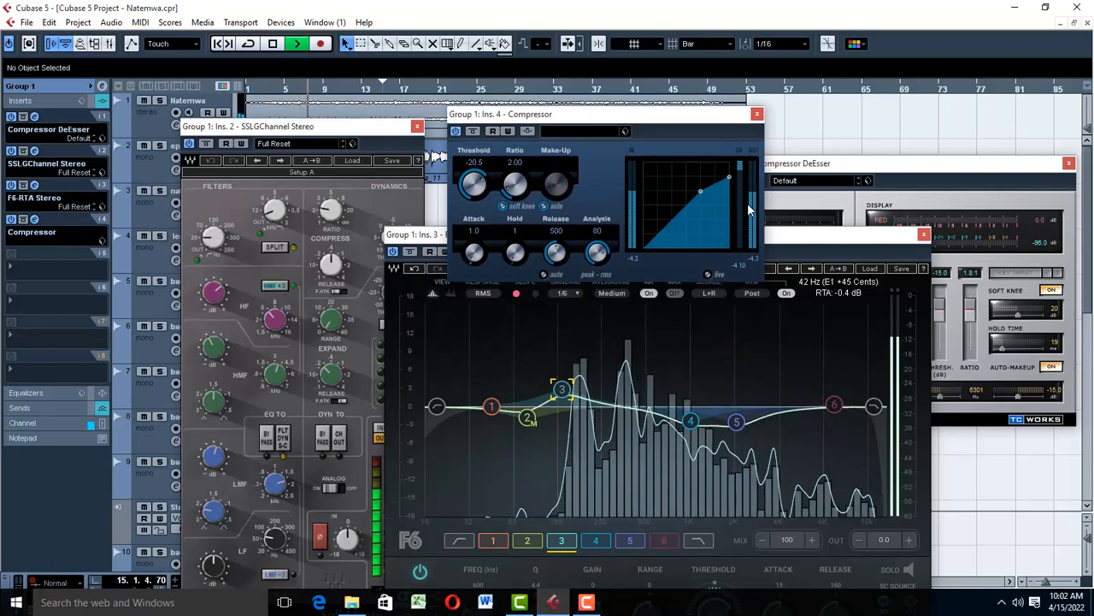
# Close all of Group 1's effect windows during playback and stop the project
pyautogui.click(923, 235)
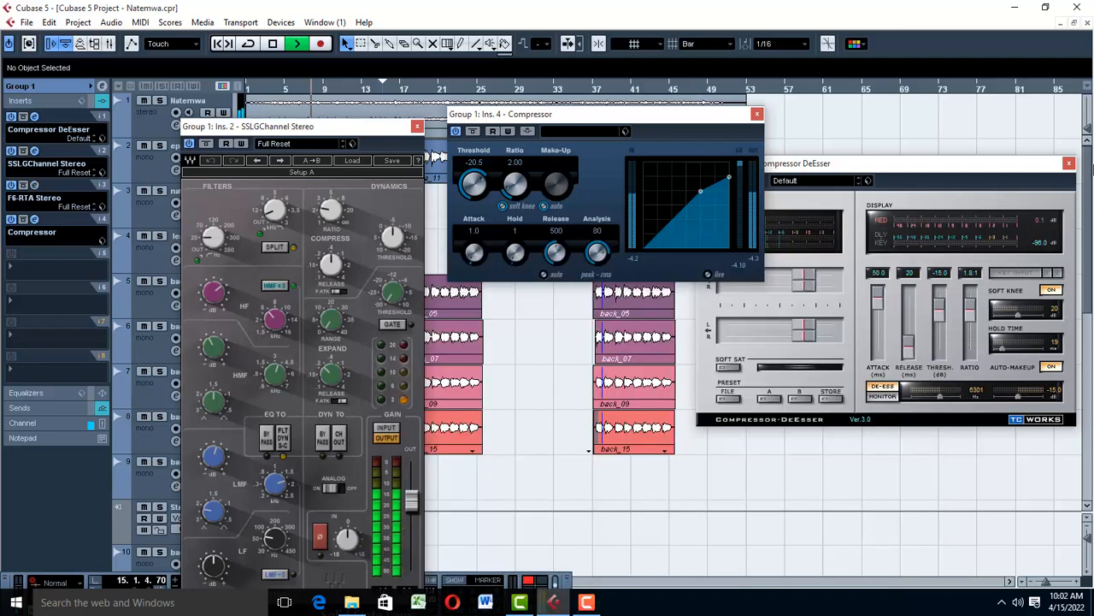
pyautogui.click(1068, 164)
pyautogui.click(757, 114)
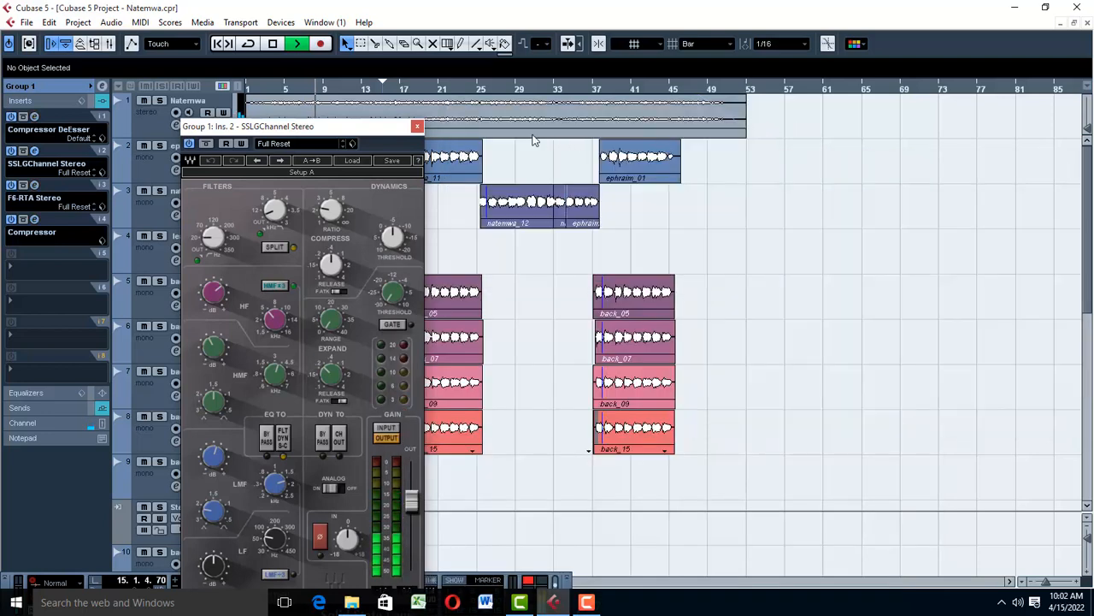
pyautogui.click(416, 127)
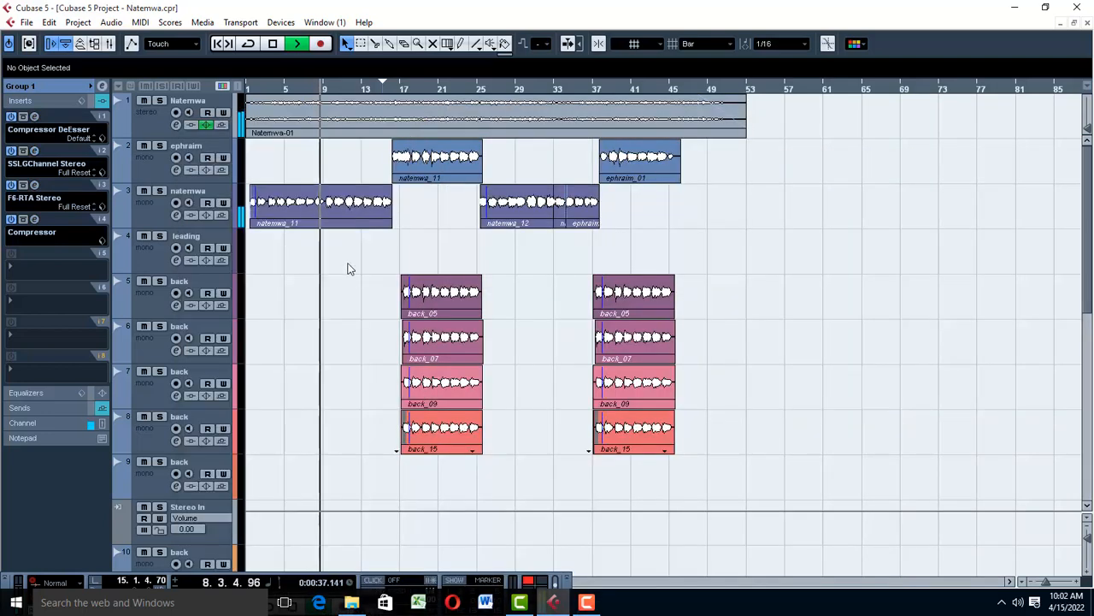
pyautogui.press('h')
pyautogui.press('h')
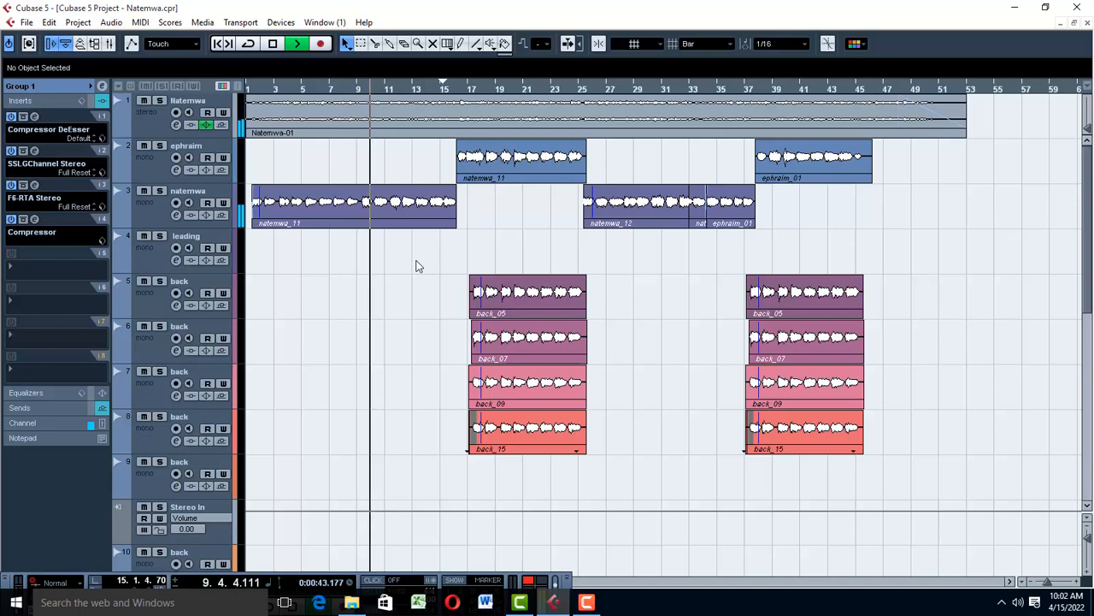
pyautogui.press('space')
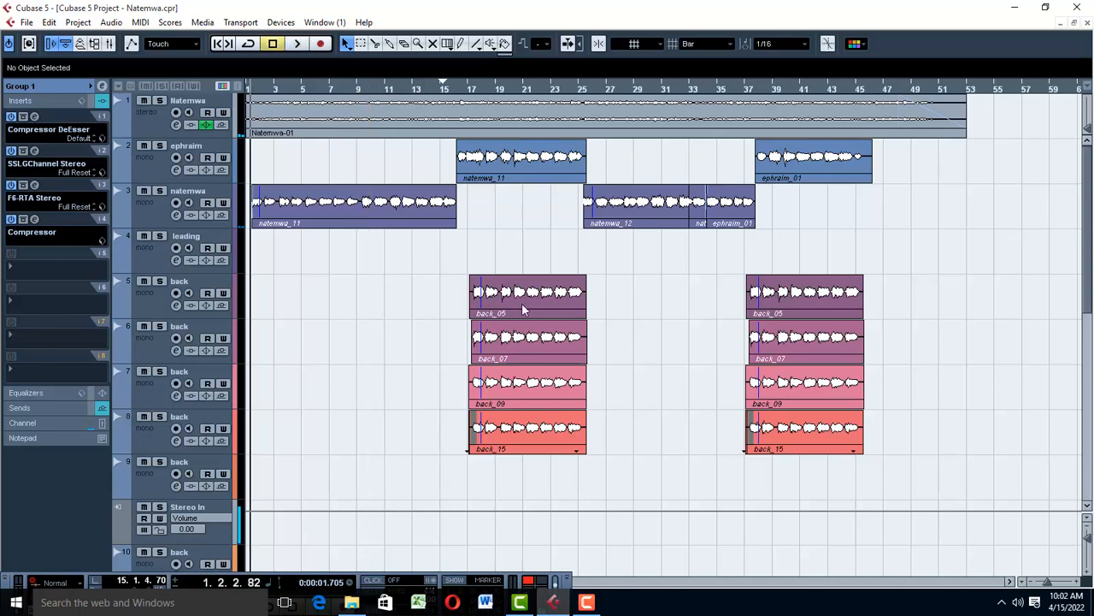
# Review the H-Reverb settings behind Group 1's FX 1-Reverb A send, toggle its pre-delay sync and close the effect
pyautogui.scroll(-6, 368, 403)
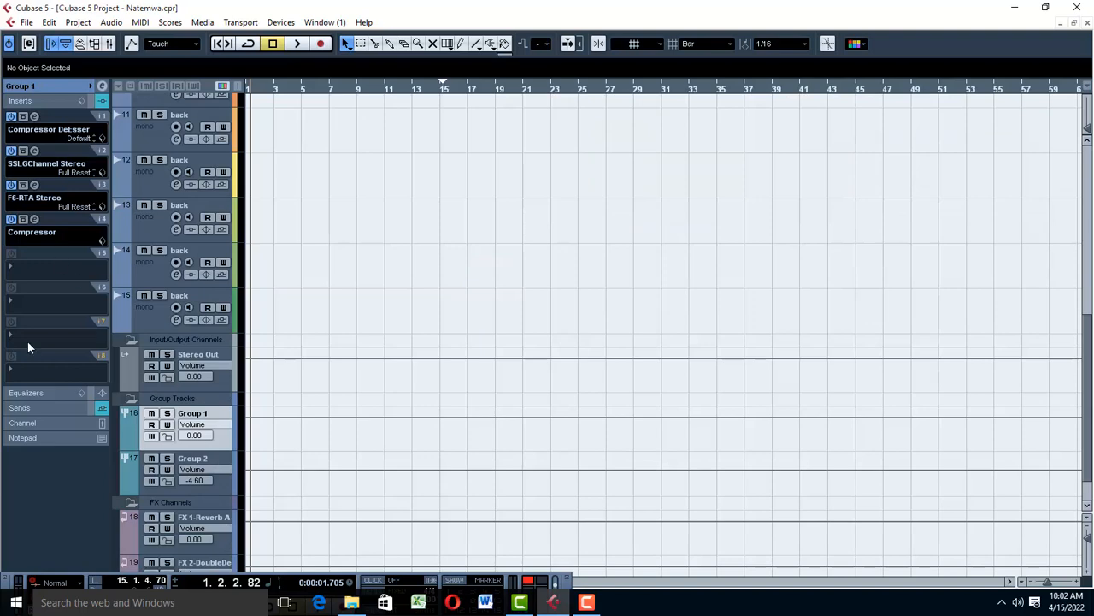
pyautogui.click(18, 410)
pyautogui.click(35, 146)
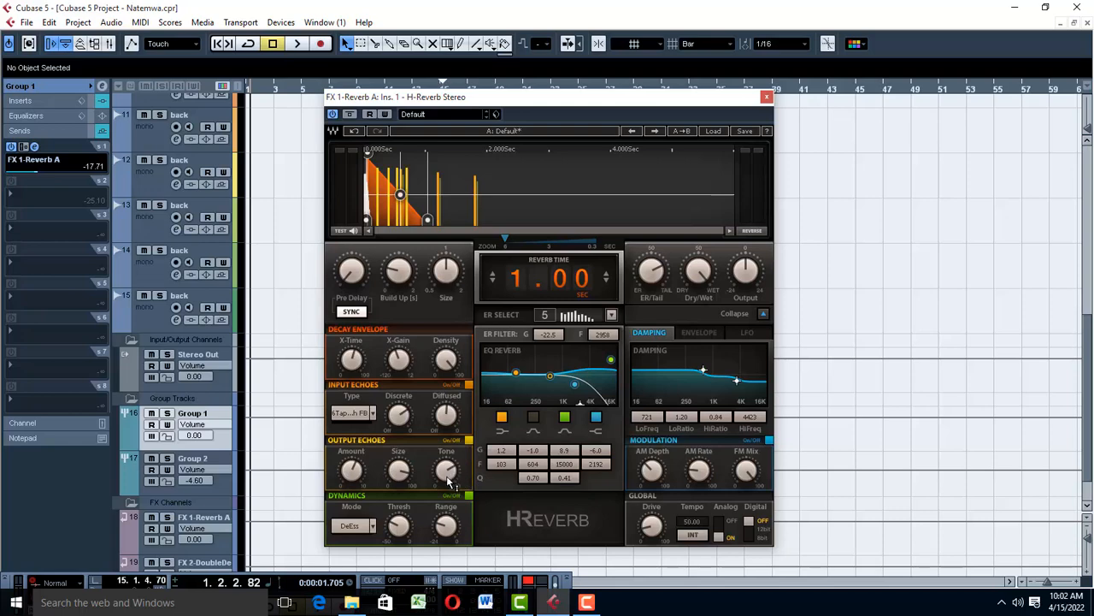
pyautogui.moveTo(402, 478)
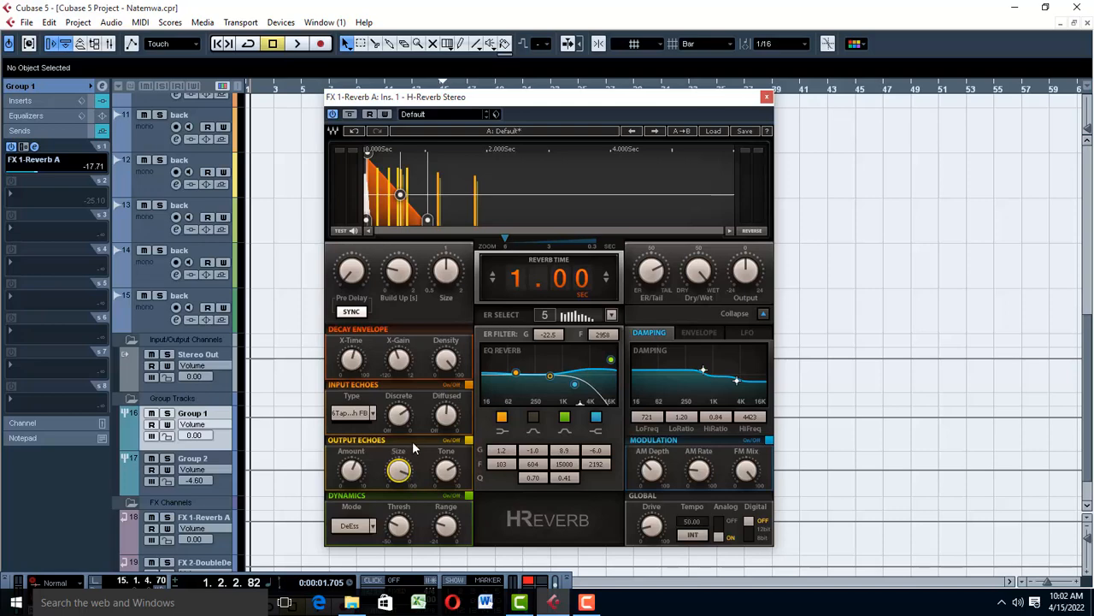
pyautogui.click(352, 313)
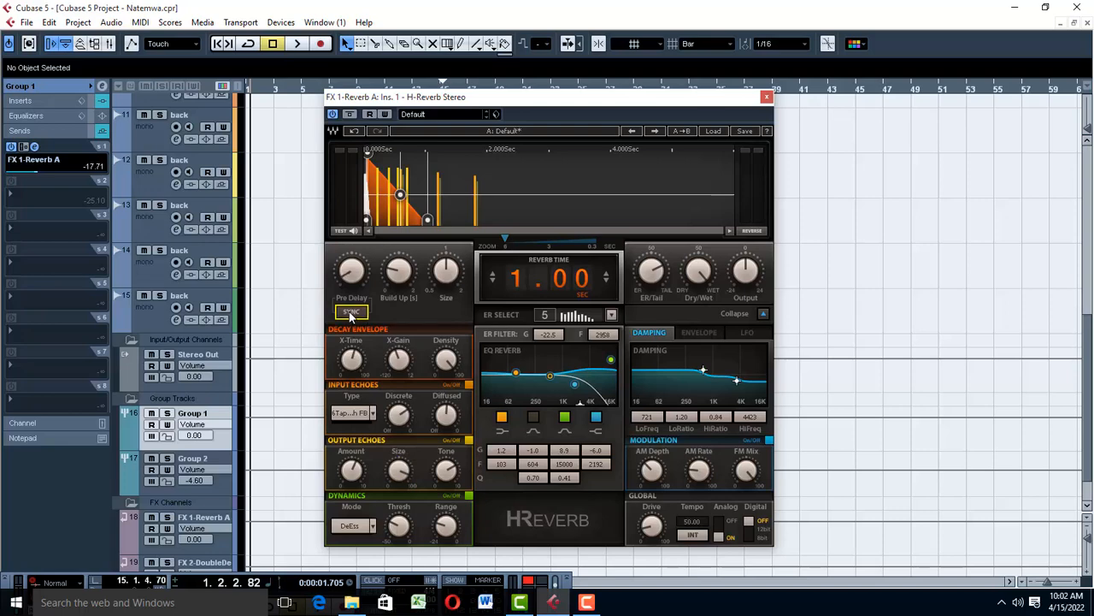
pyautogui.click(766, 97)
# Play the song from the start with Group 1's inserts shown, briefly soloing Group 1, and stop playback
pyautogui.scroll(5, 301, 281)
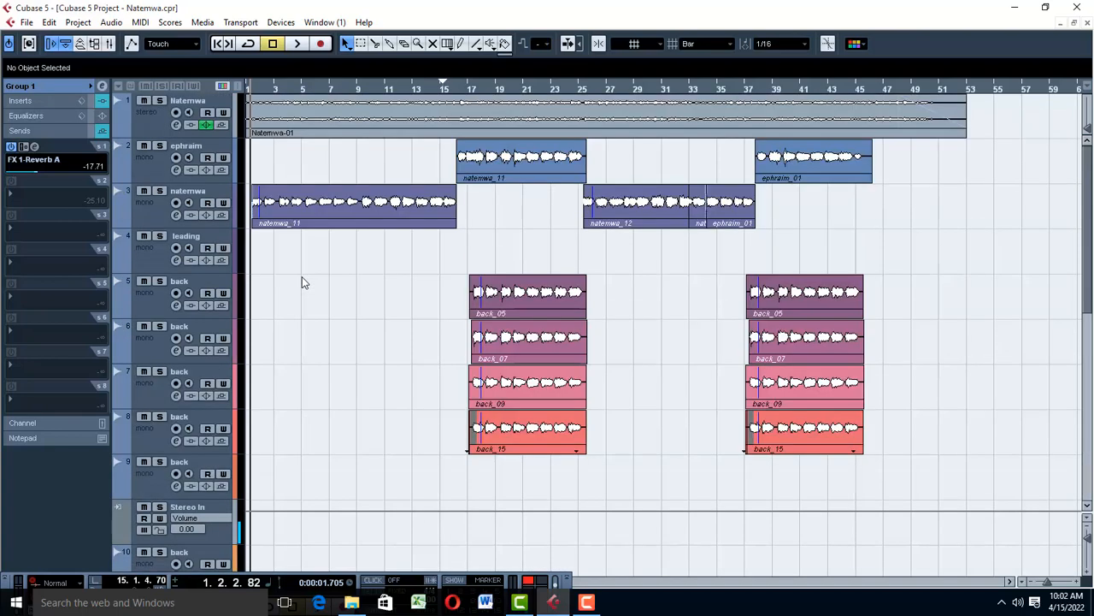
pyautogui.press('space')
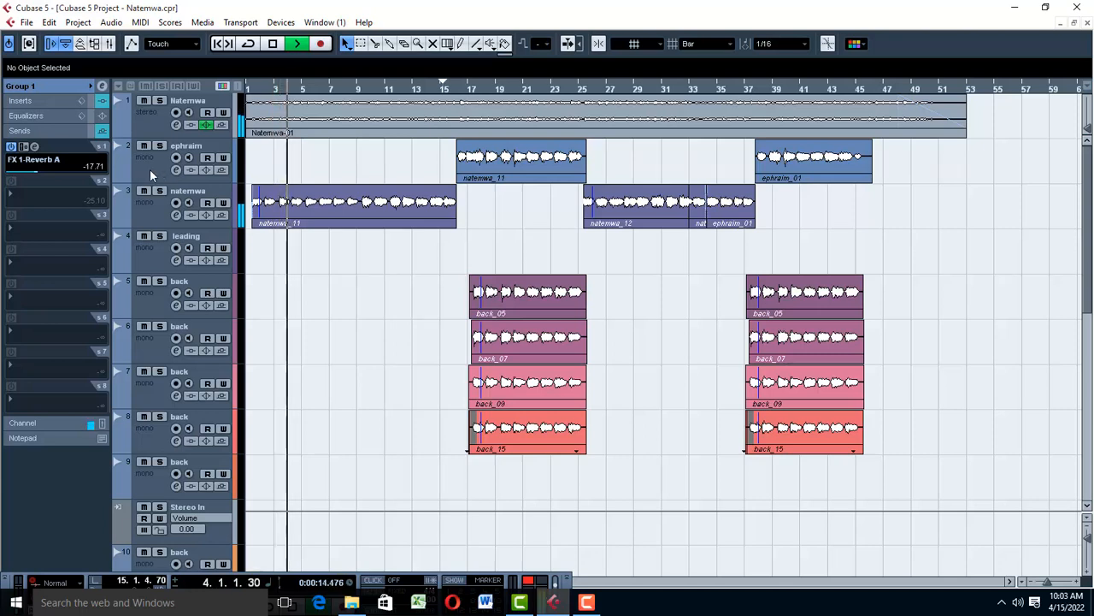
pyautogui.click(11, 101)
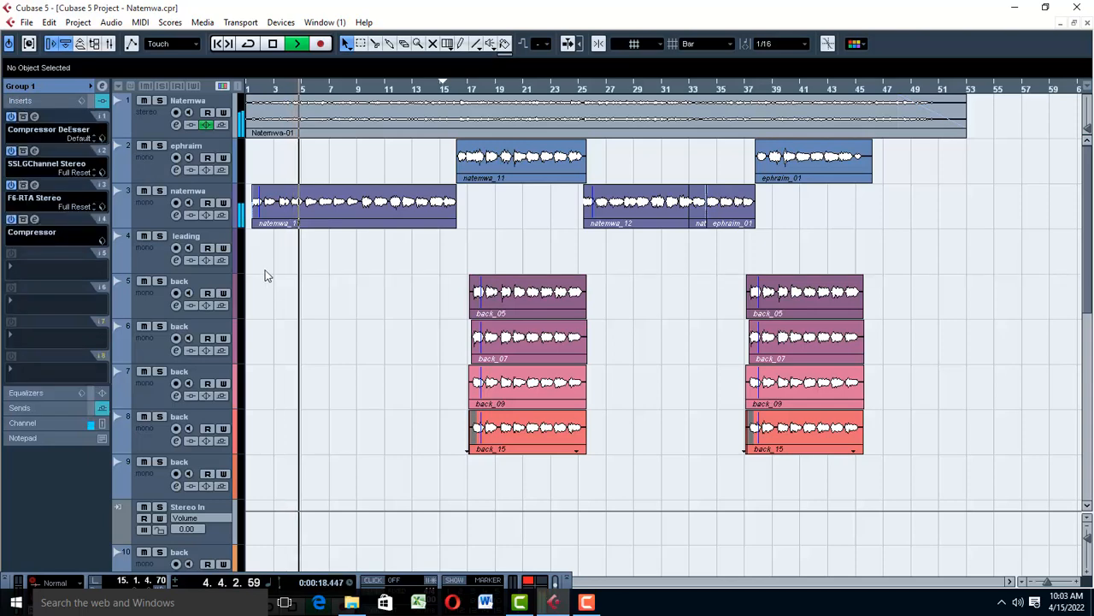
pyautogui.scroll(-8, 266, 314)
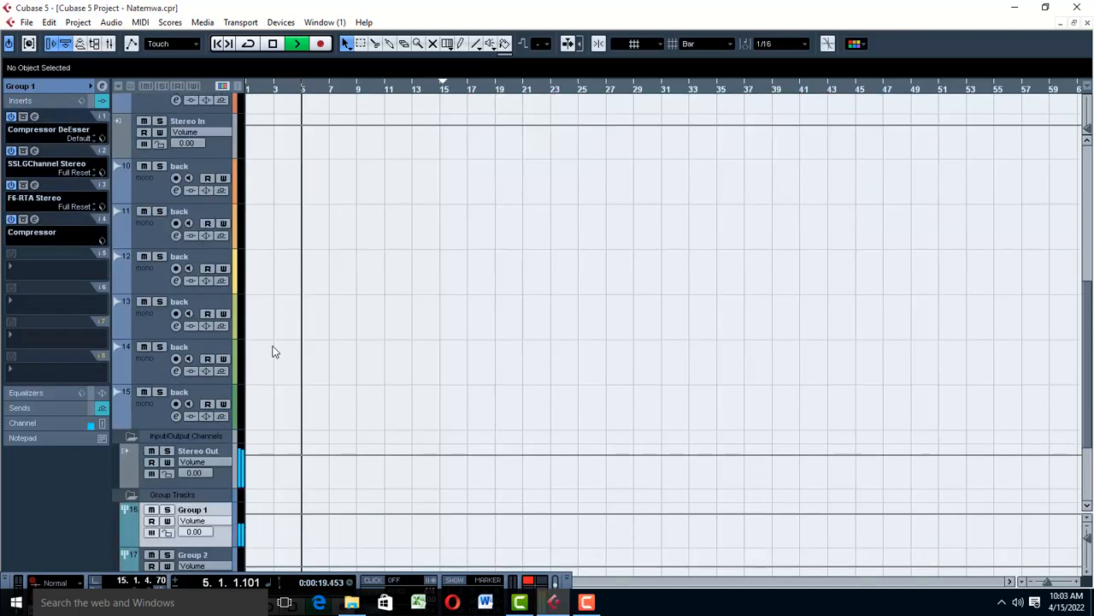
pyautogui.click(168, 510)
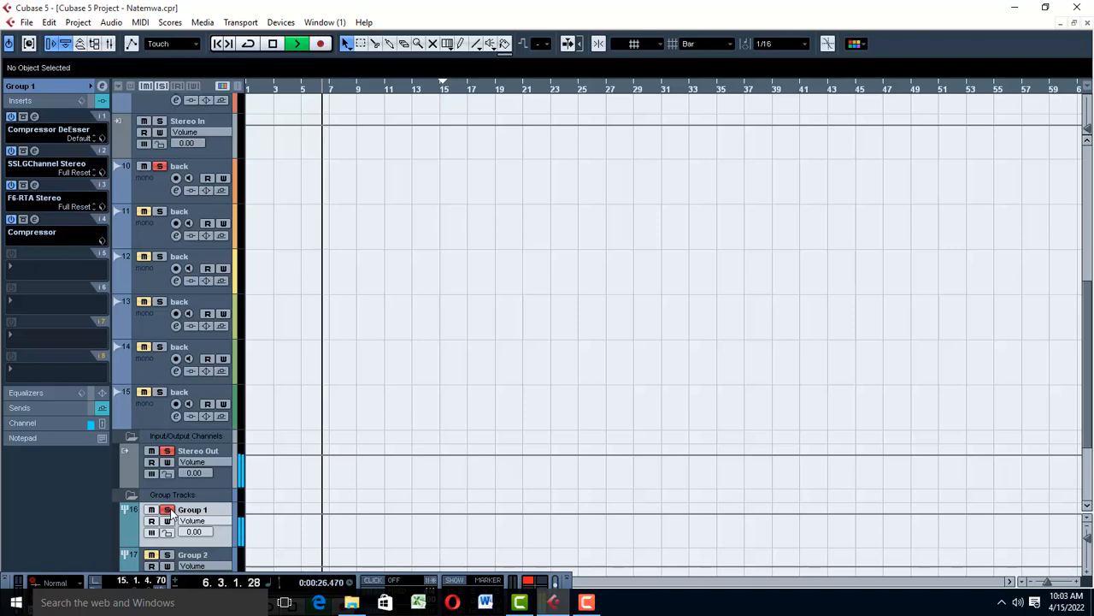
pyautogui.scroll(5, 309, 259)
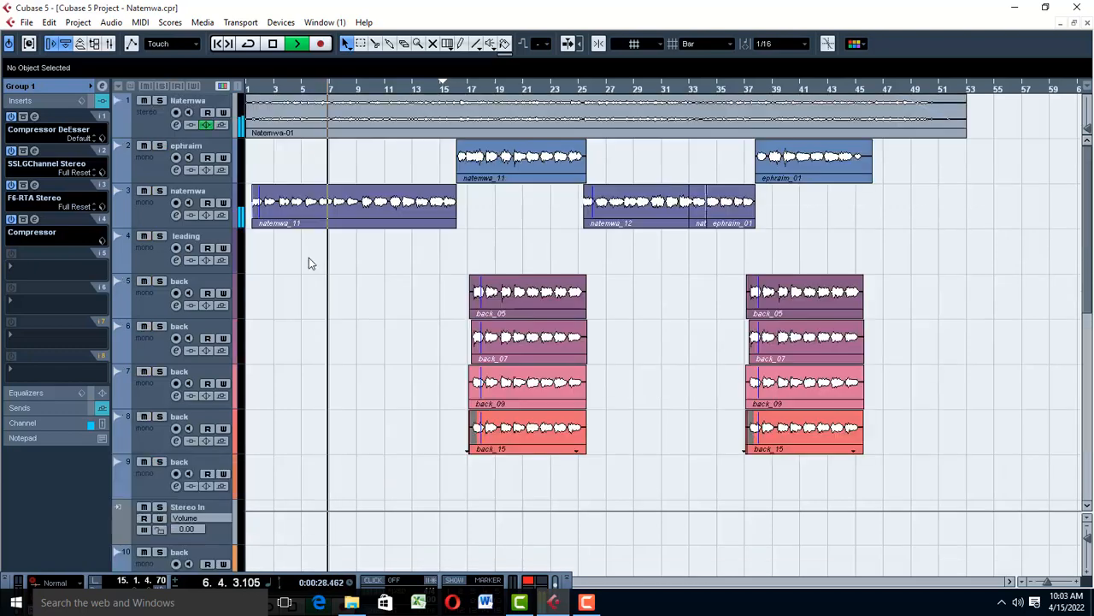
pyautogui.press('space')
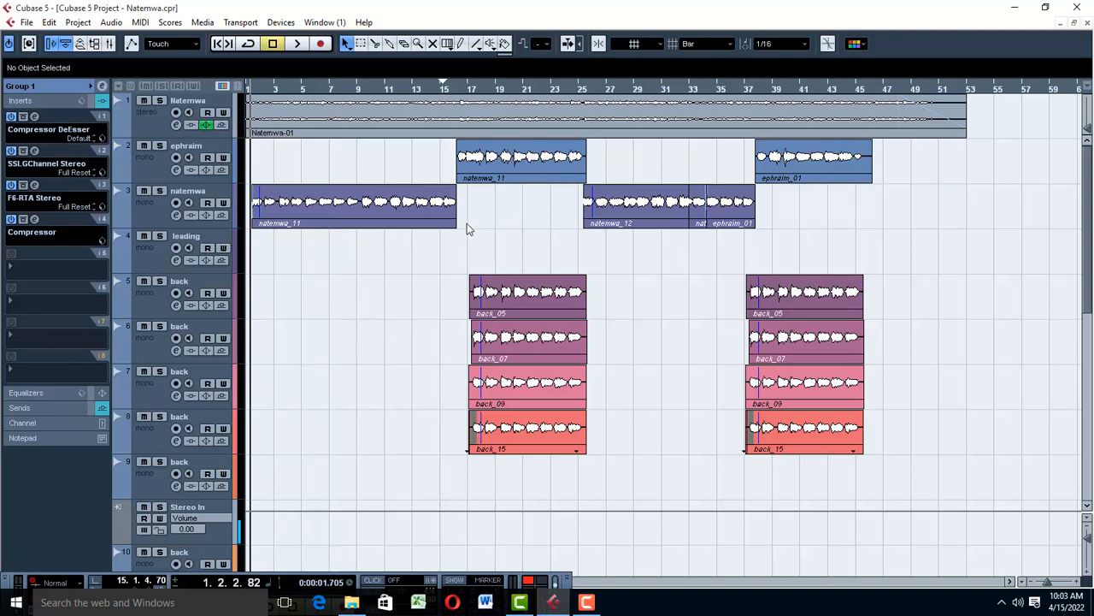
# Split the natemwa_11 event on track 3 just after bar 16, shortly before its end
pyautogui.moveTo(456, 92); pyautogui.dragTo(461, 93)
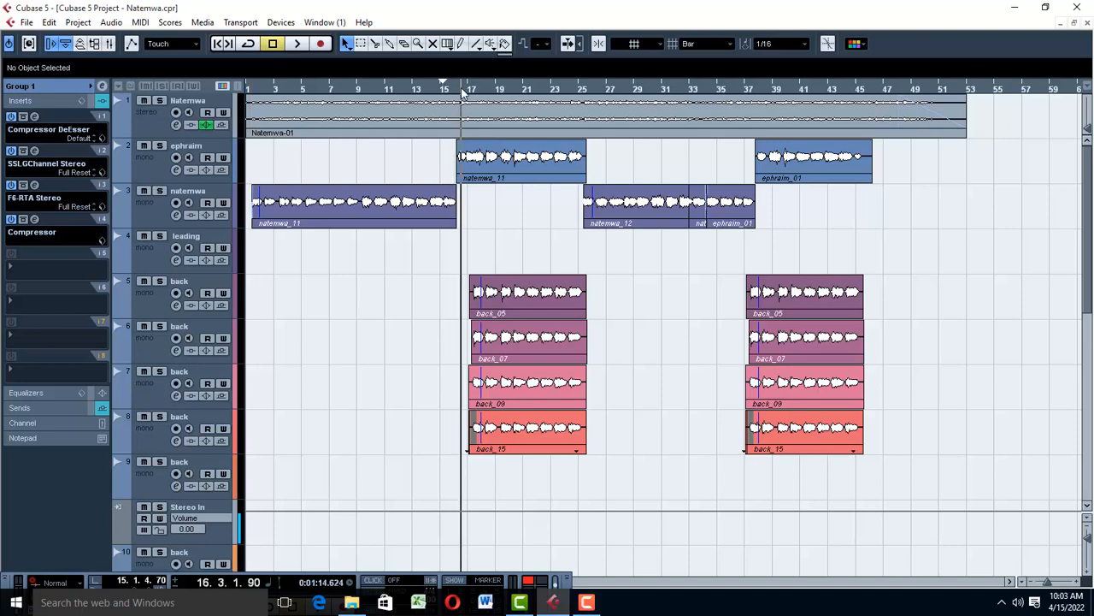
pyautogui.press('h')
pyautogui.press('h')
pyautogui.press('h')
pyautogui.press('h')
pyautogui.press('h')
pyautogui.press('h')
pyautogui.press('h')
pyautogui.press('h')
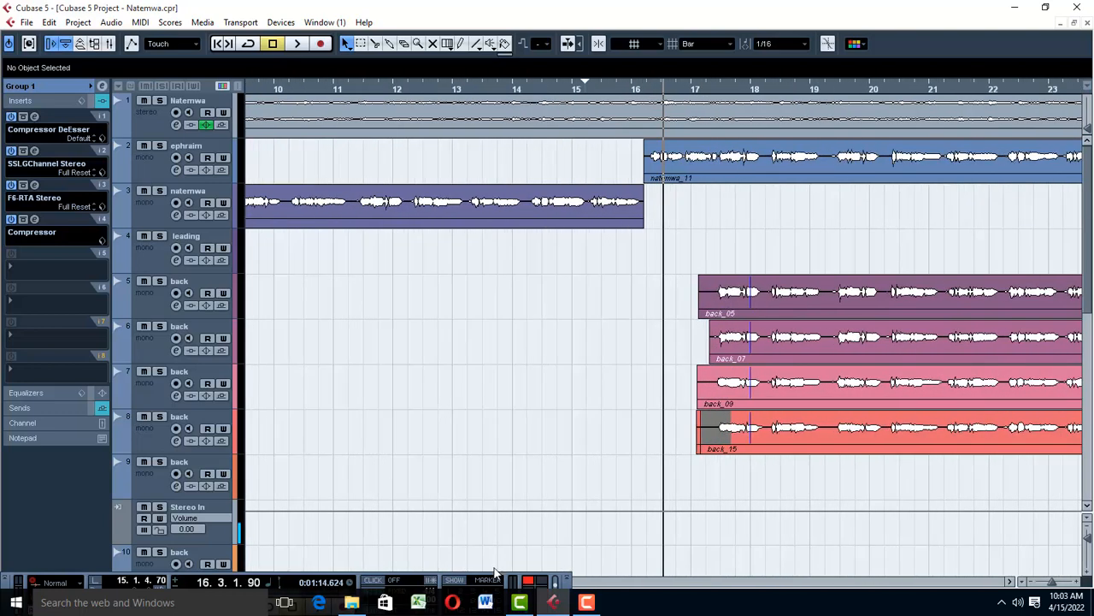
pyautogui.click(1010, 581)
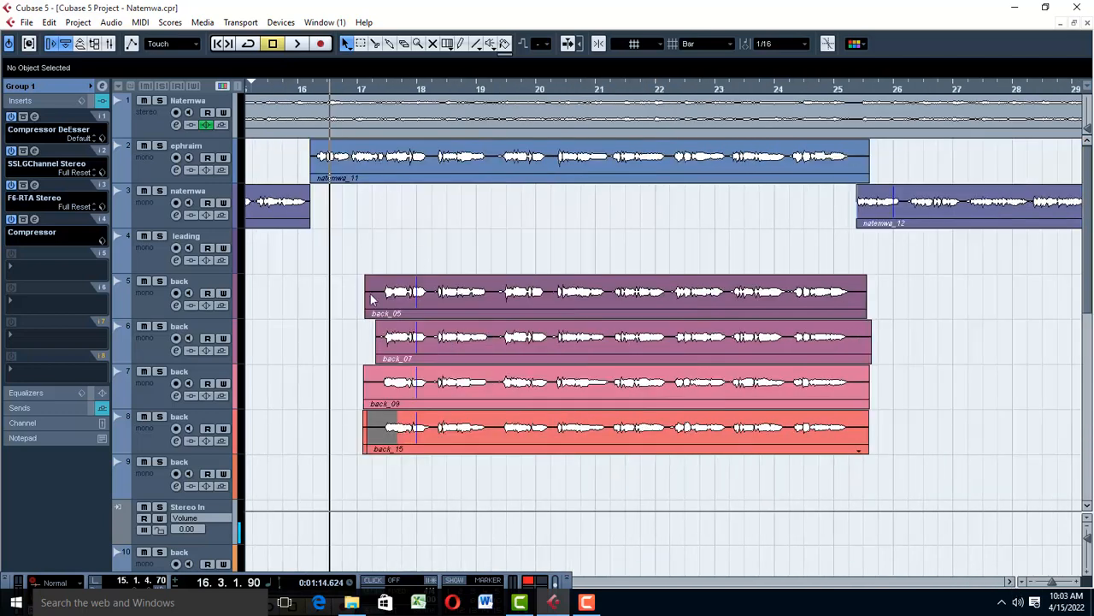
pyautogui.click(375, 42)
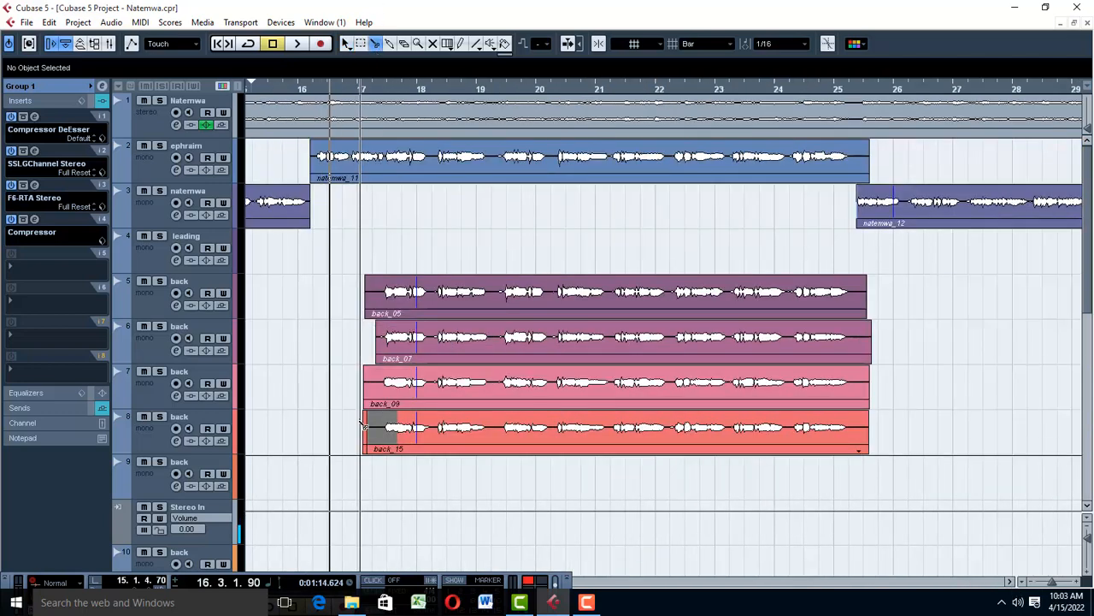
pyautogui.click(304, 214)
# Select the four backing-vocal events of the first chorus and split them together at 17.2.4.65
pyautogui.moveTo(361, 338); pyautogui.dragTo(395, 486)
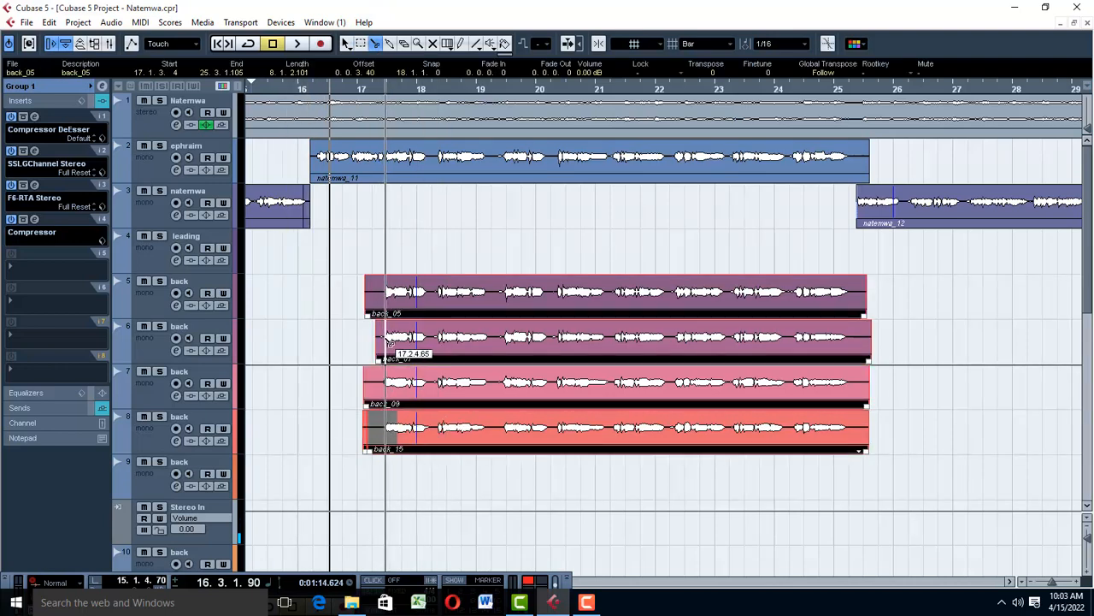
pyautogui.click(386, 342)
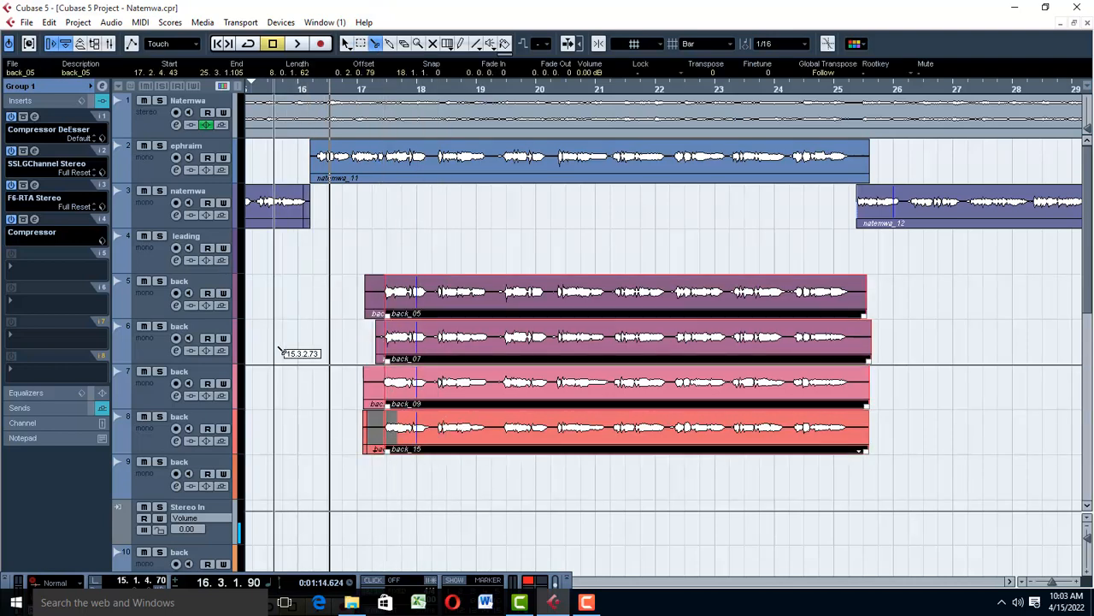
# Select the second chorus's lead and backing events and extend their shared start slightly earlier
pyautogui.moveTo(598, 281); pyautogui.dragTo(701, 505)
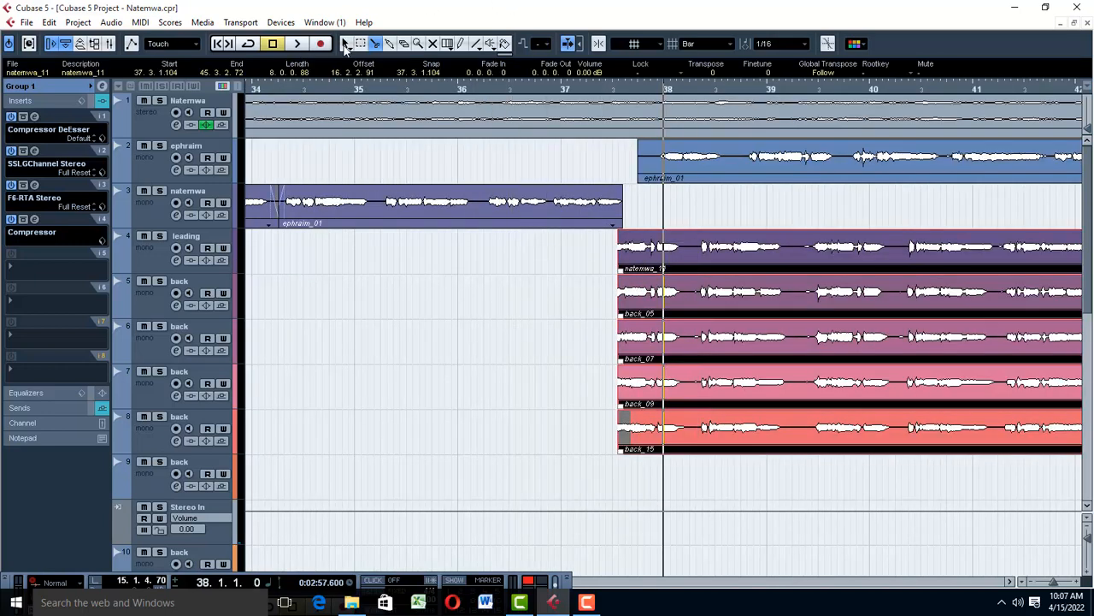
pyautogui.click(346, 43)
pyautogui.moveTo(618, 272); pyautogui.dragTo(614, 272)
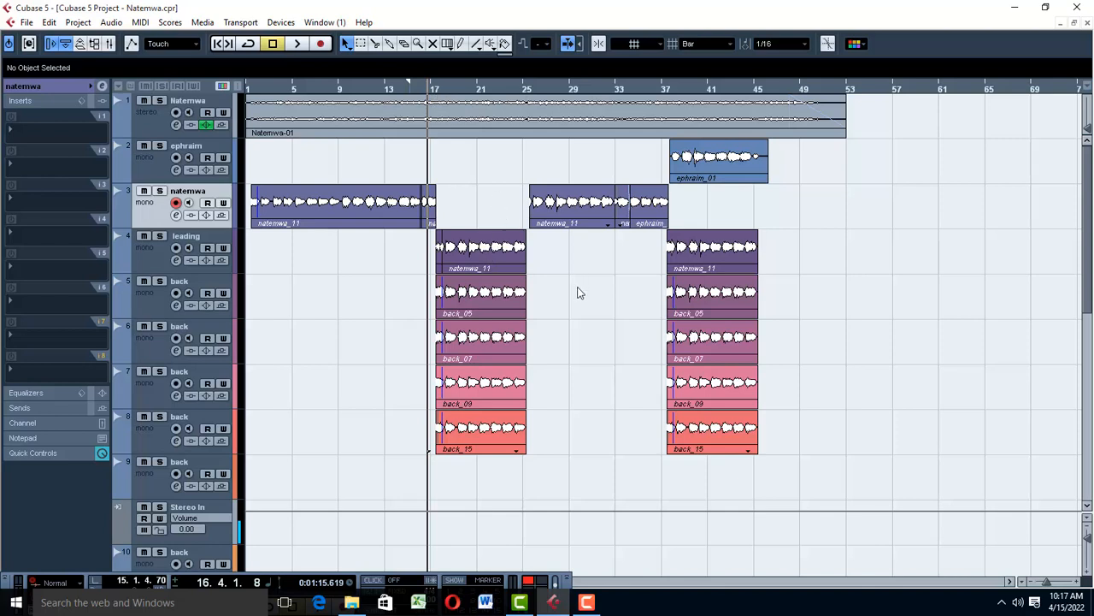
# Set the locators to the first back_05 event, place the playhead near its start and turn on cycle playback
pyautogui.moveTo(596, 324); pyautogui.dragTo(456, 314)
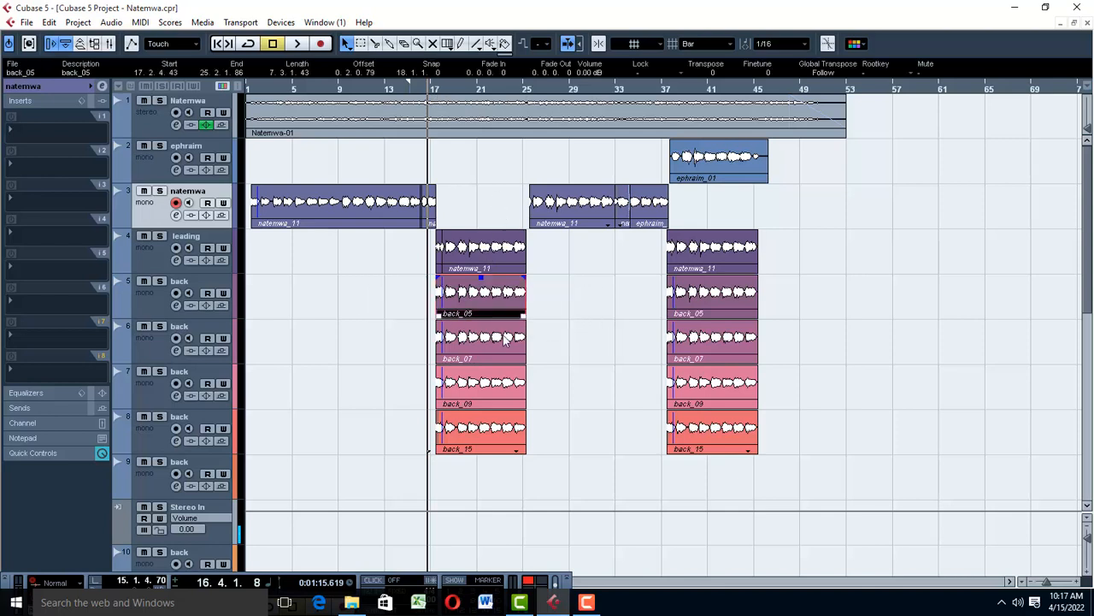
pyautogui.press('p')
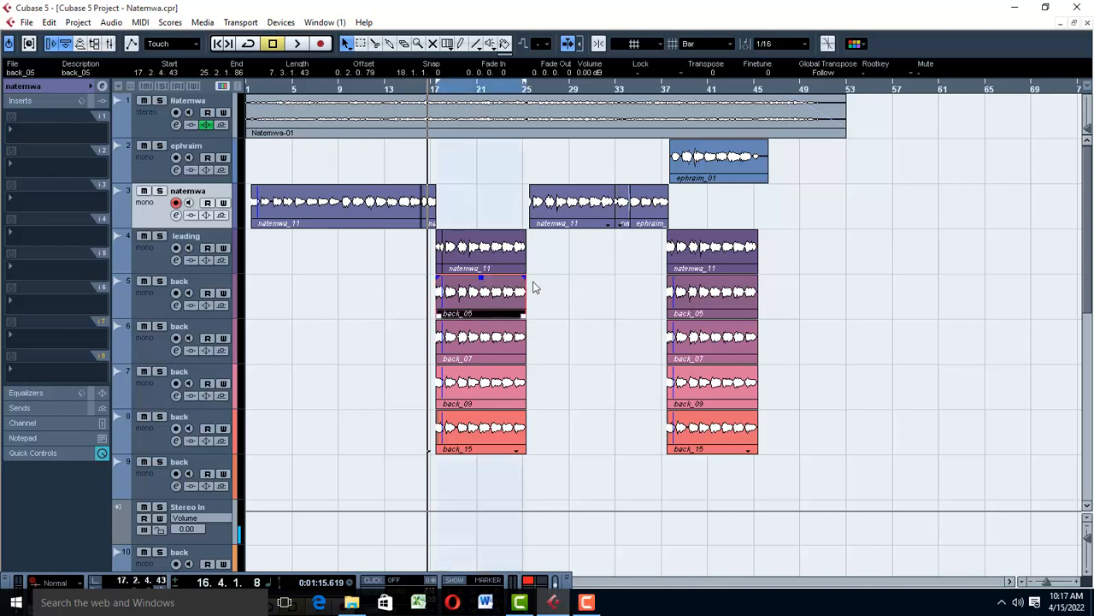
pyautogui.click(441, 92)
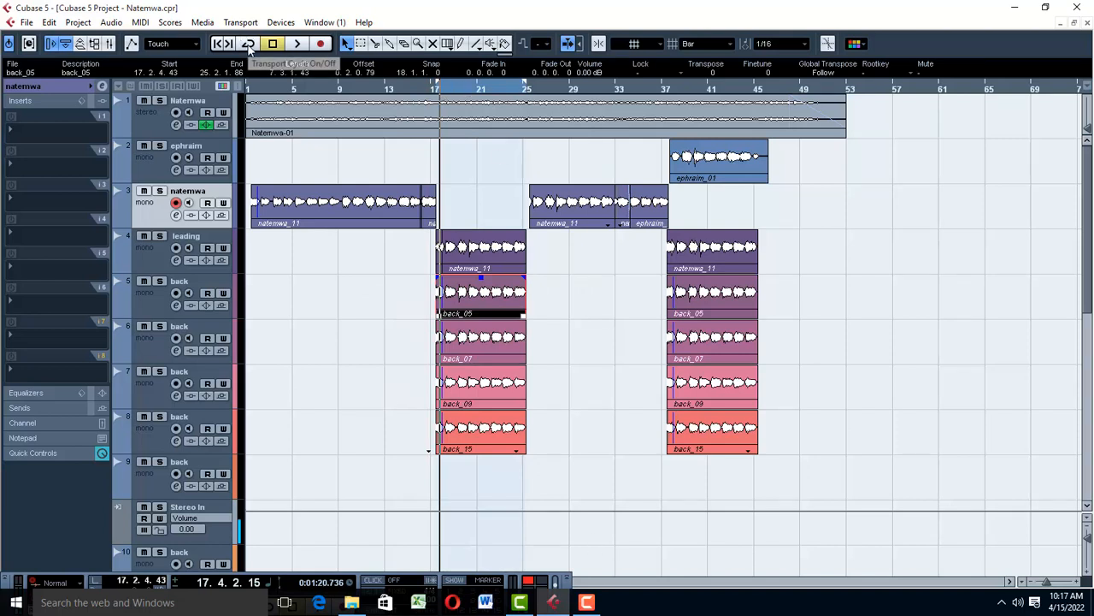
pyautogui.click(249, 48)
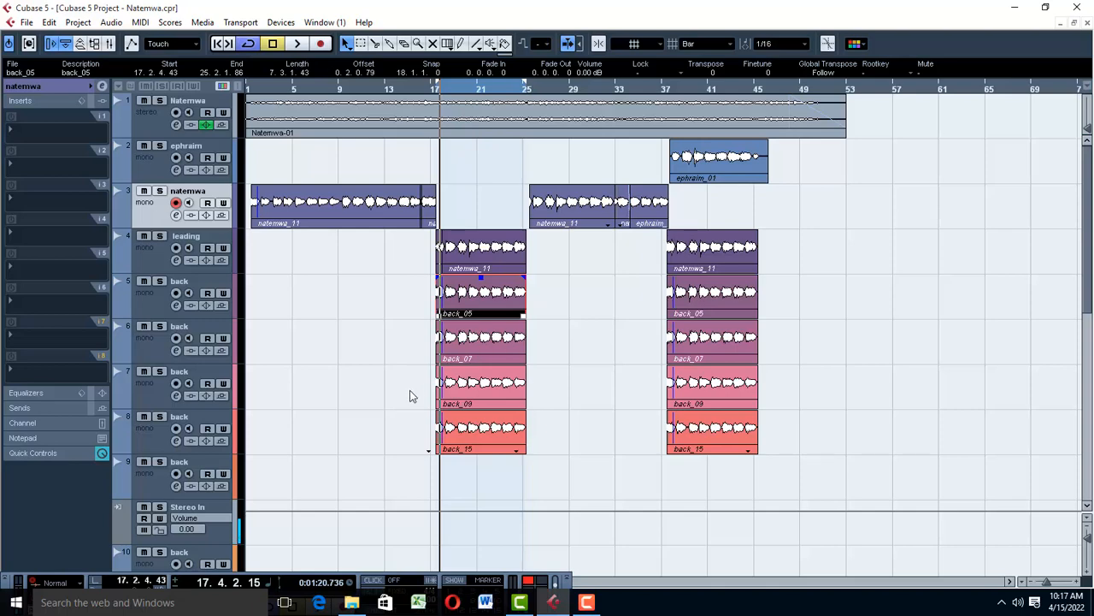
# Mute the first-chorus back_07 and back_09 events
pyautogui.scroll(-6, 369, 381)
pyautogui.scroll(4, 369, 380)
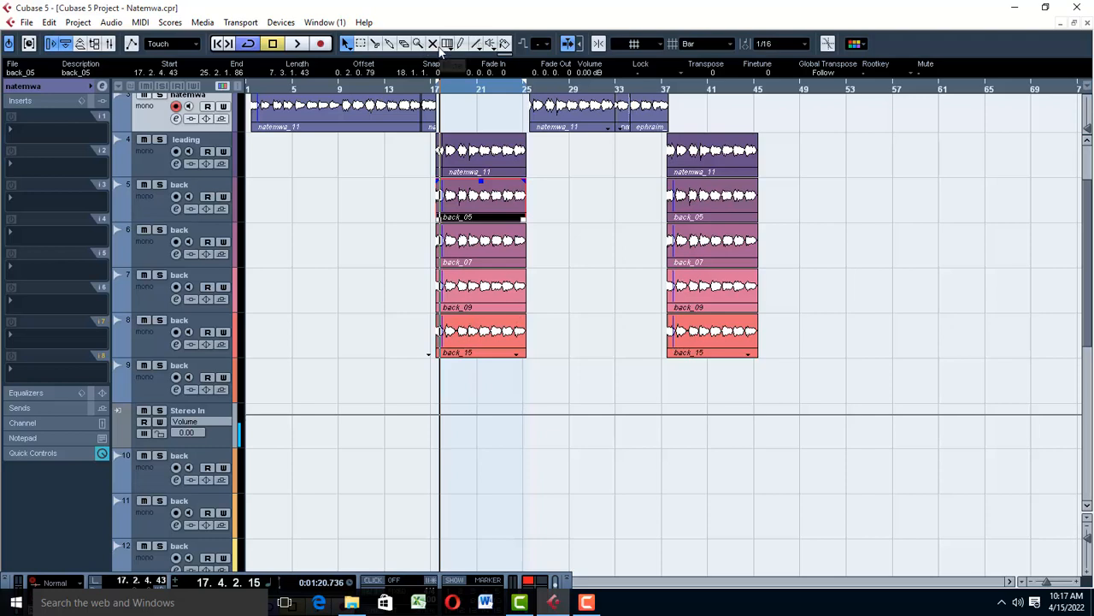
pyautogui.click(491, 255)
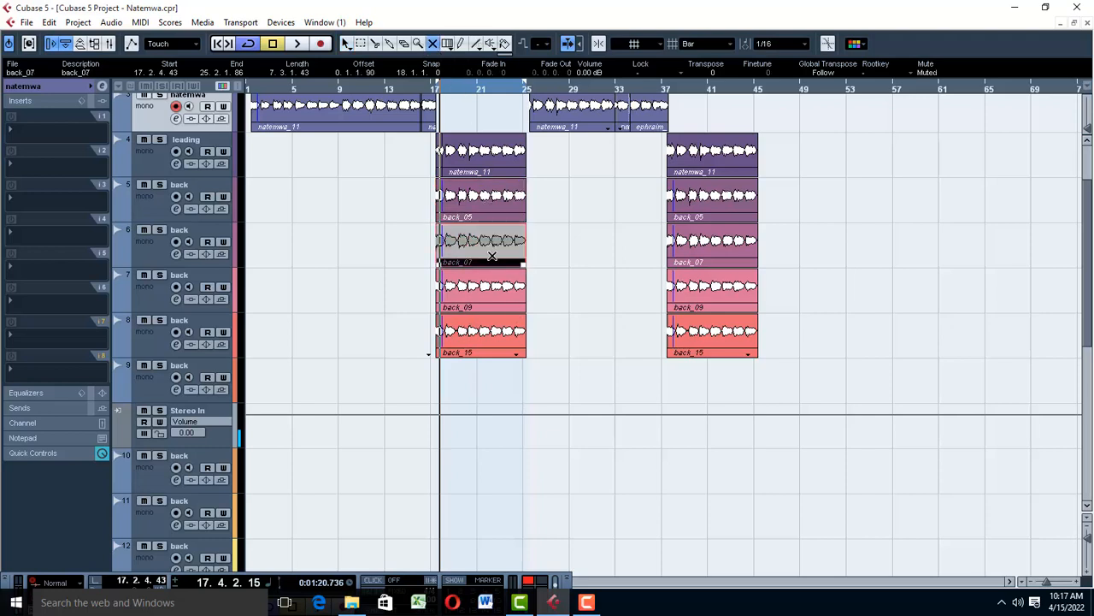
pyautogui.click(488, 296)
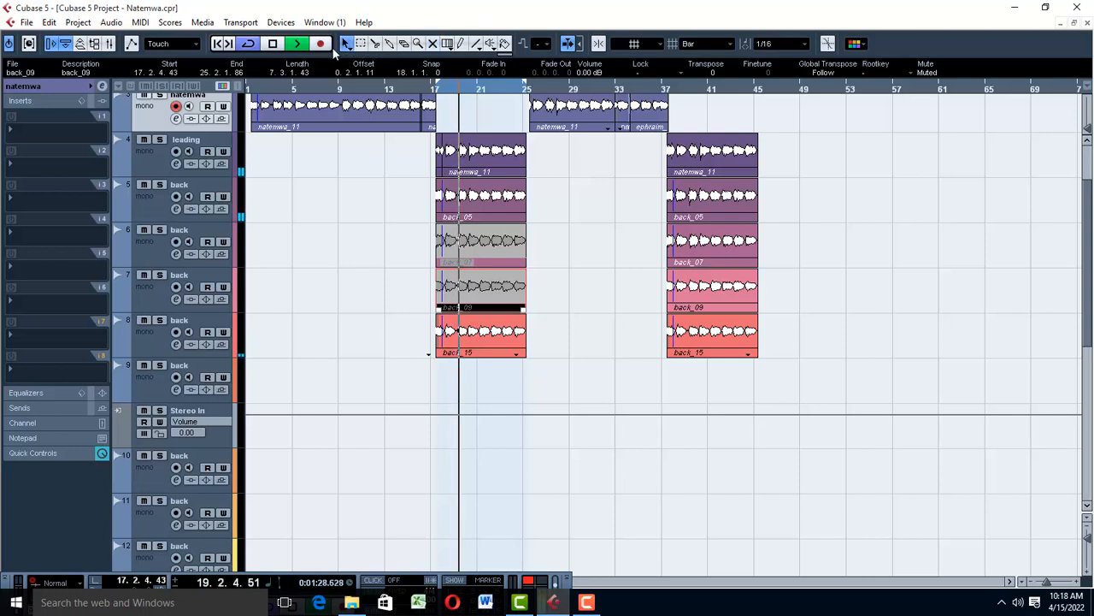
# Show the basic track settings of backing track 5 during playback to check its output routing, and stop playback
pyautogui.click(138, 200)
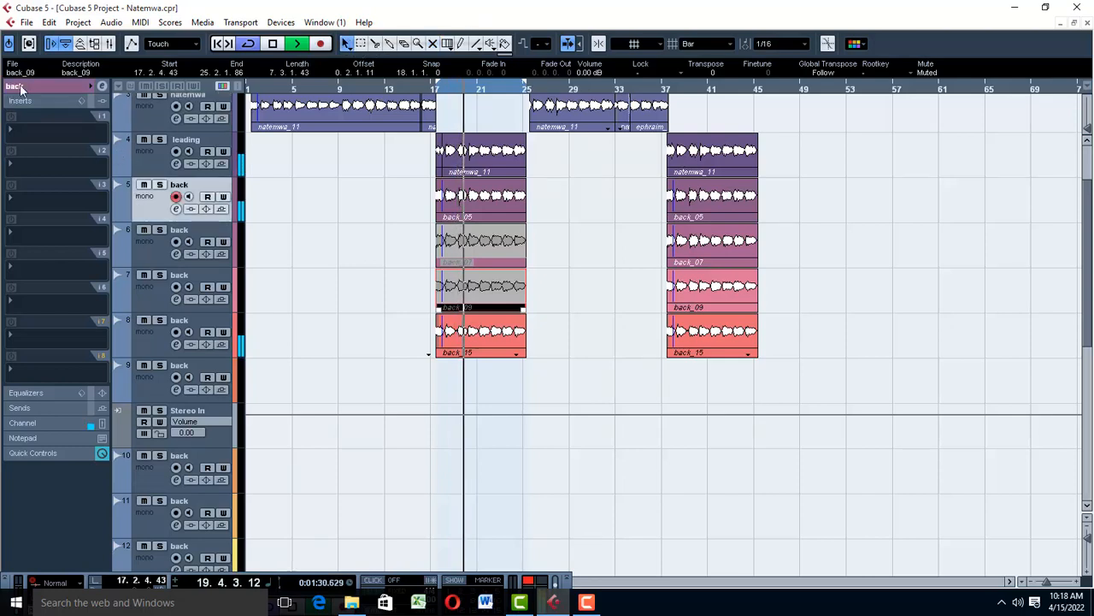
pyautogui.click(23, 100)
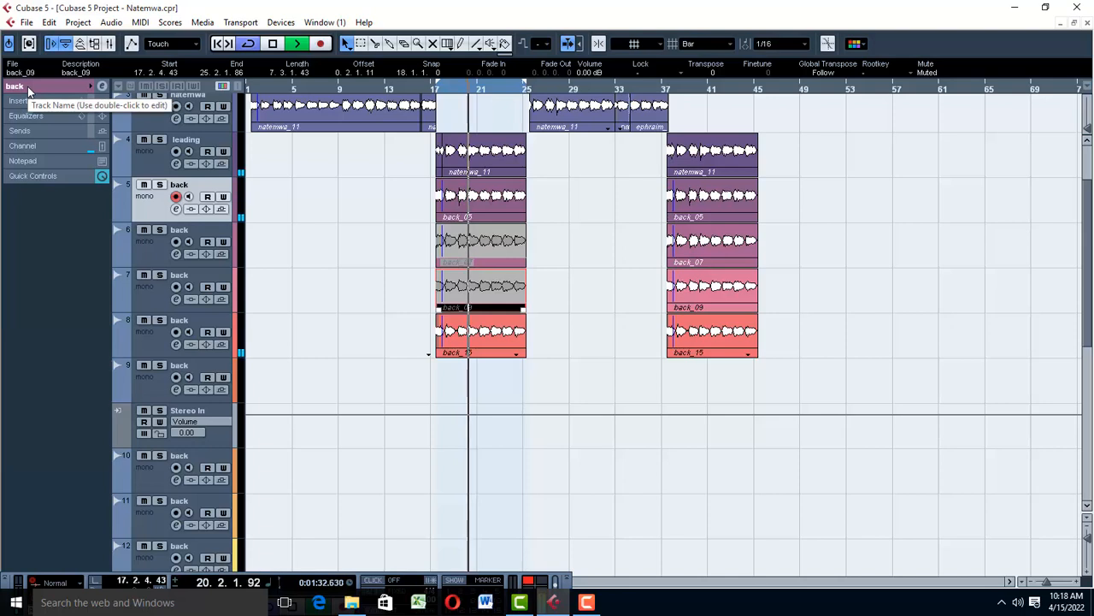
pyautogui.click(28, 89)
pyautogui.click(28, 89)
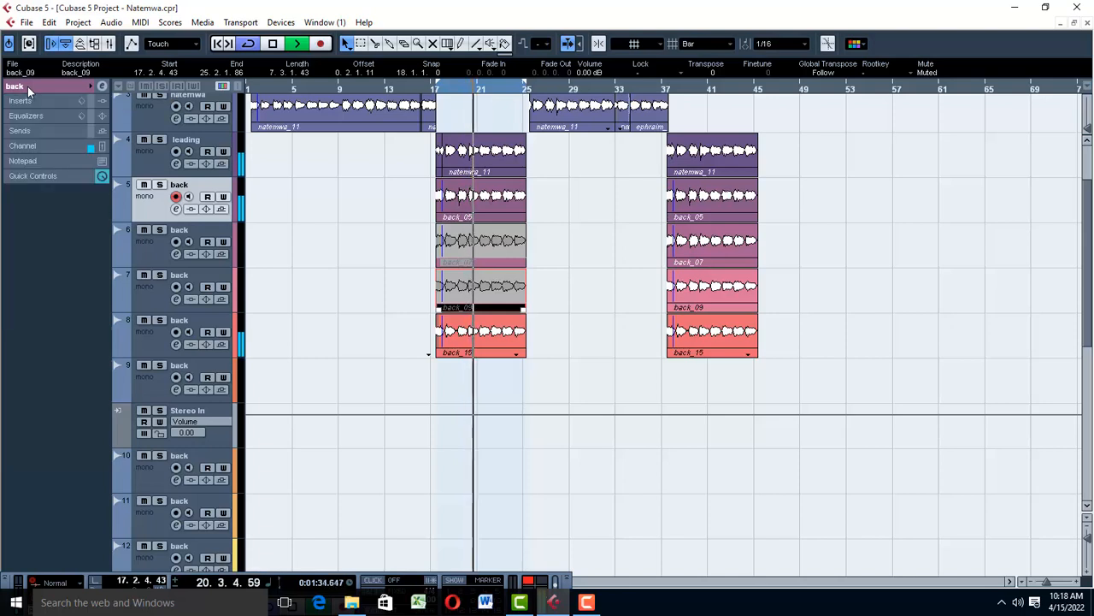
pyautogui.click(28, 89)
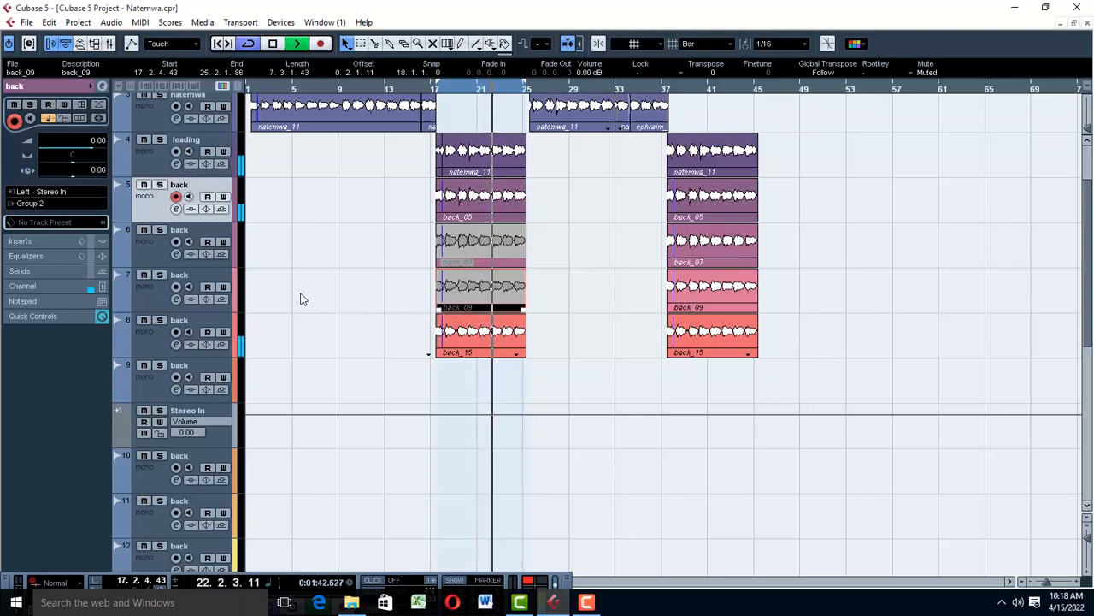
pyautogui.press('space')
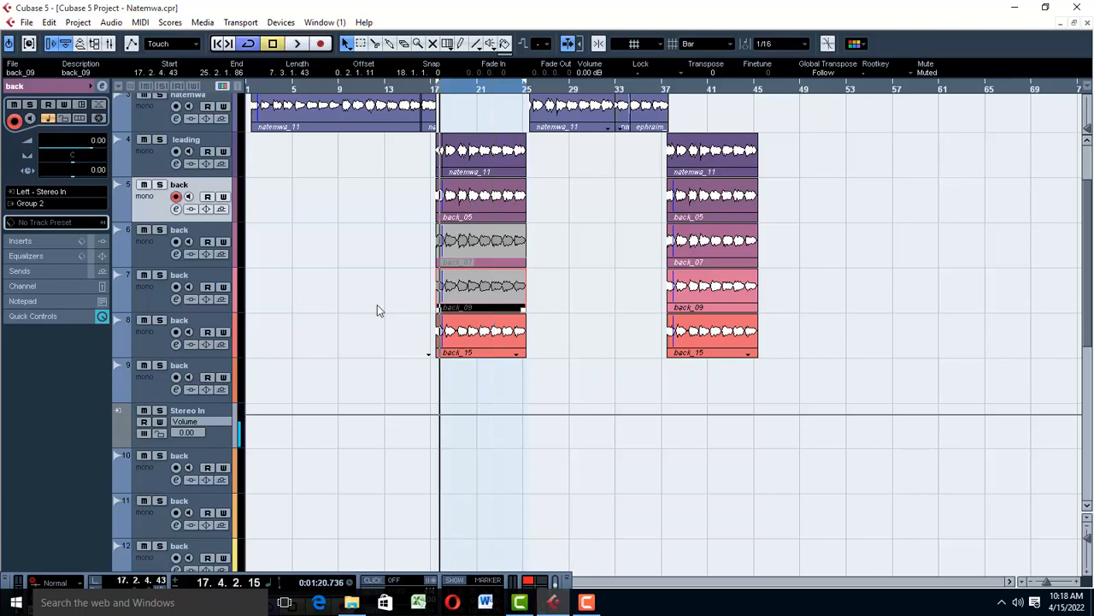
# Save Group 1's insert chain as a preset named Y
pyautogui.scroll(-5, 328, 340)
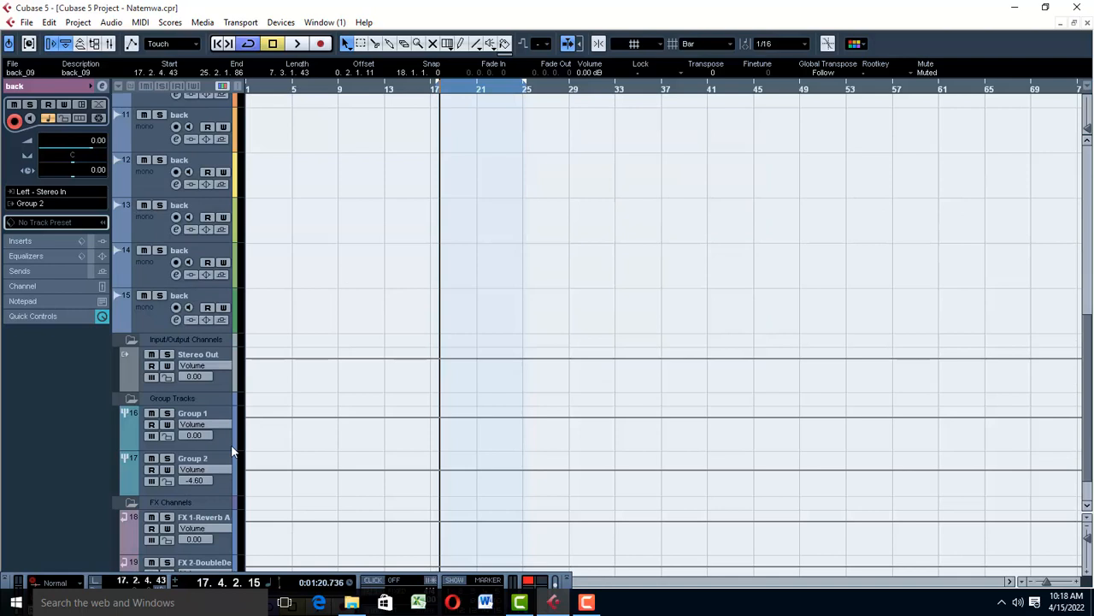
pyautogui.click(207, 438)
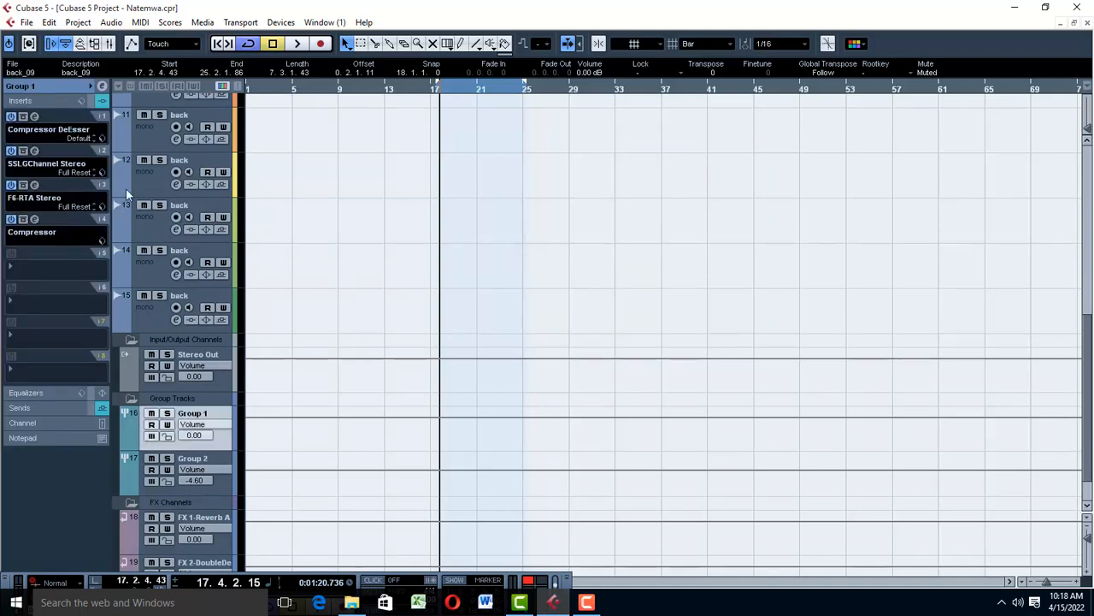
pyautogui.click(80, 101)
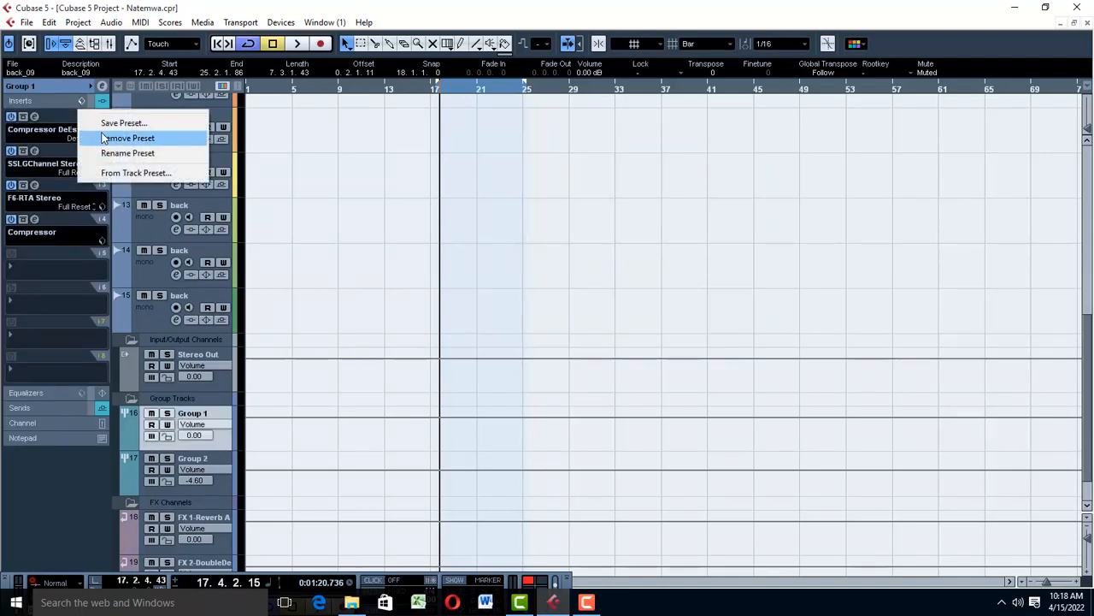
pyautogui.click(111, 119)
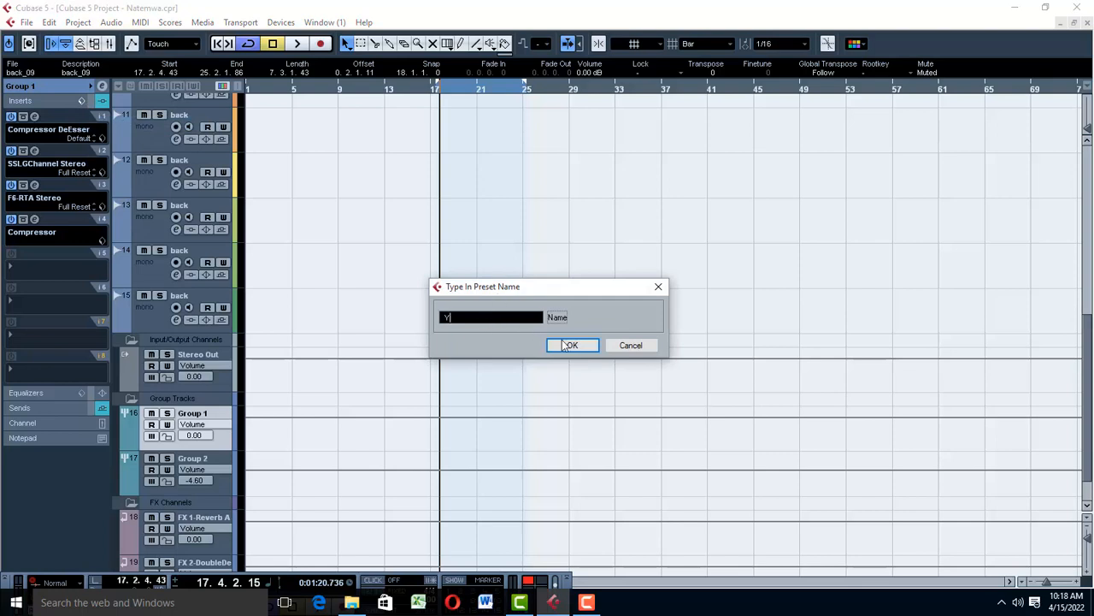
pyautogui.click(574, 345)
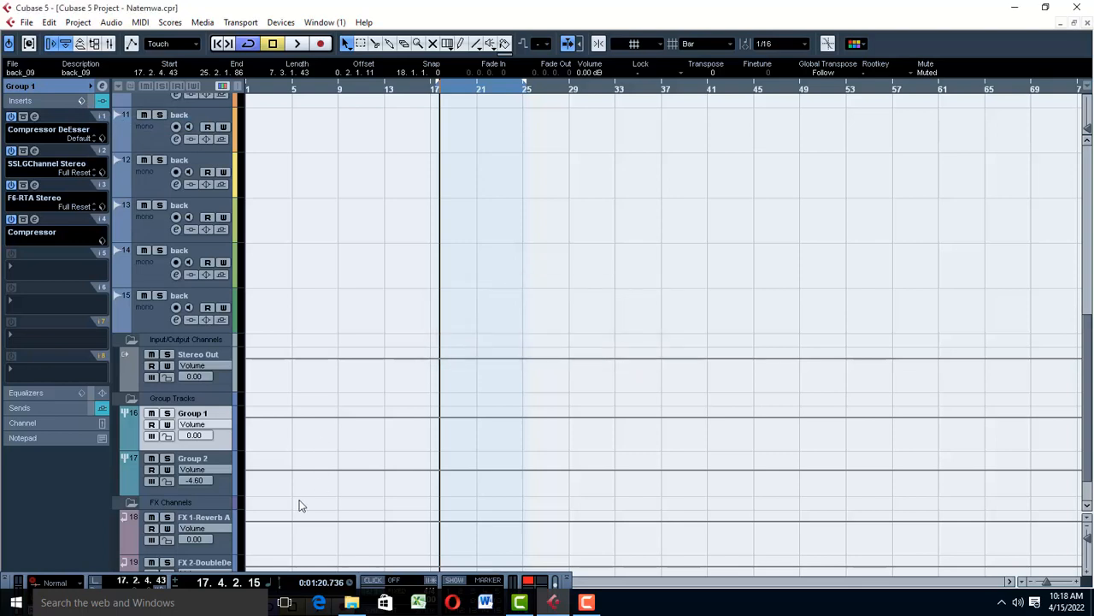
# Load the insert preset Y onto Group 2
pyautogui.click(227, 489)
pyautogui.click(81, 101)
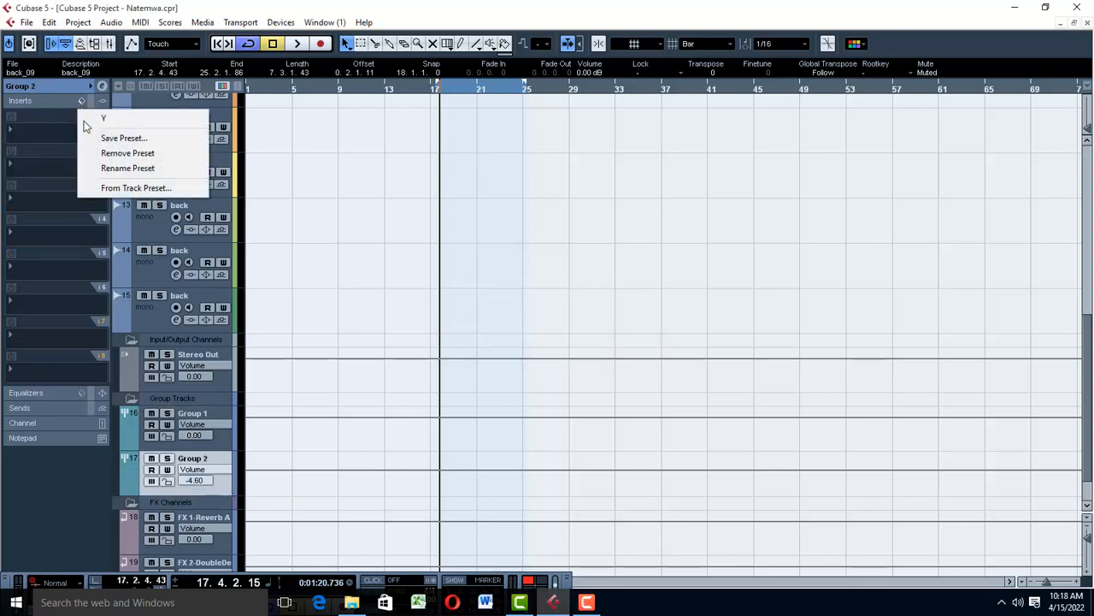
pyautogui.click(103, 116)
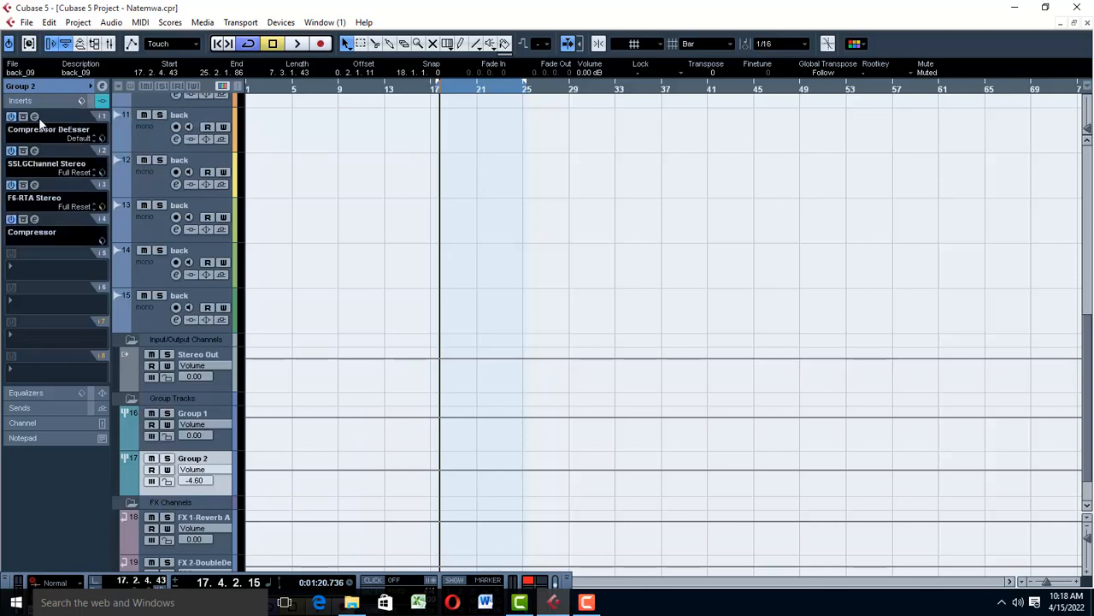
# Compare the looped vocals with Group 2's Compressor DeEsser insert switched off and on, leaving it on
pyautogui.click(11, 116)
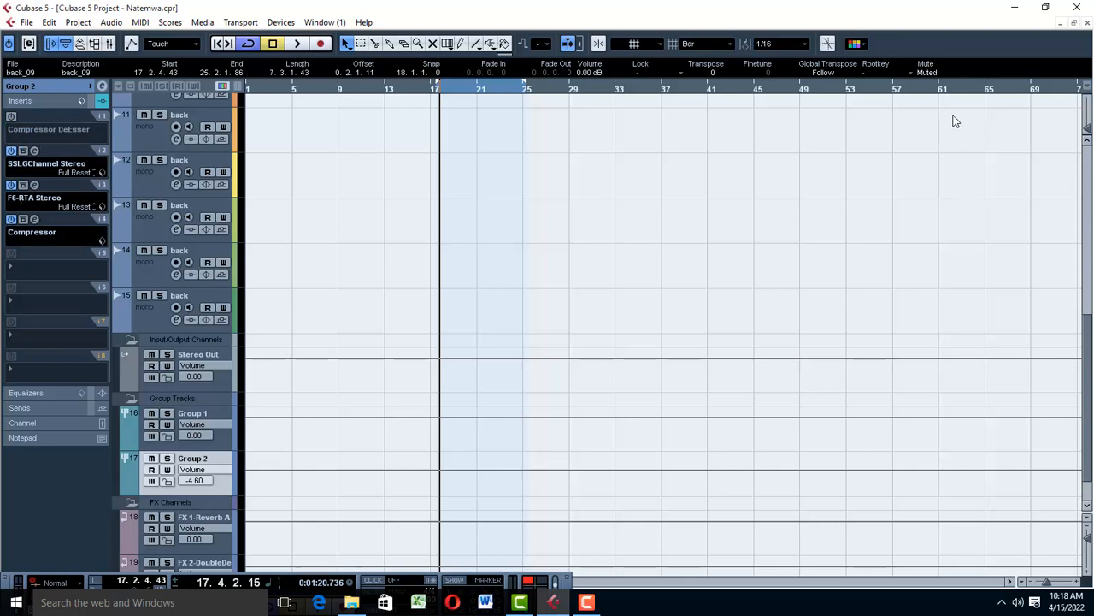
pyautogui.scroll(10, 492, 212)
pyautogui.press('space')
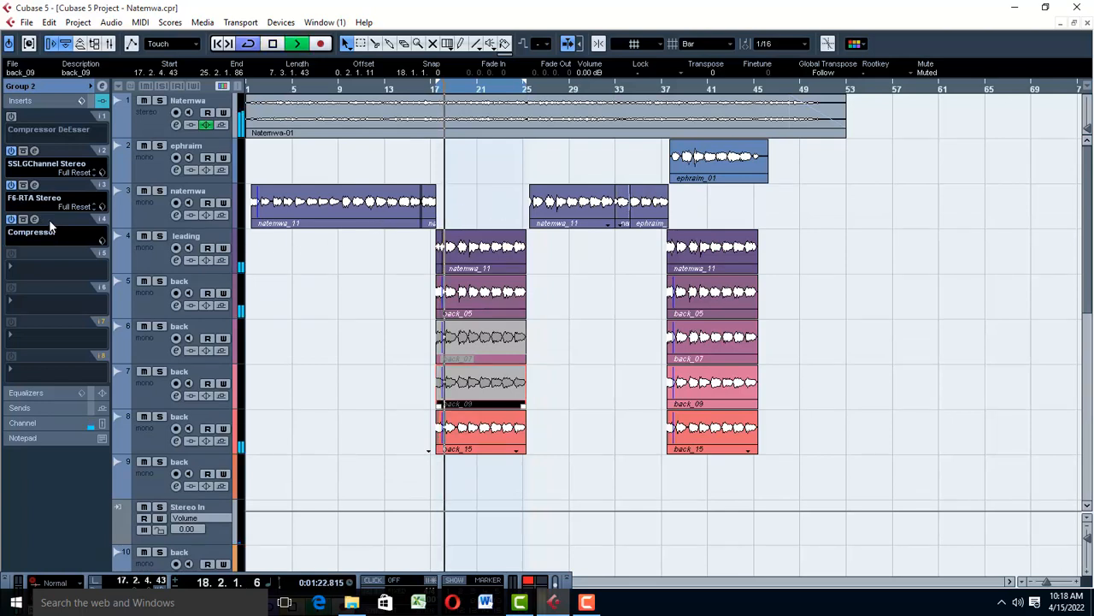
pyautogui.click(12, 118)
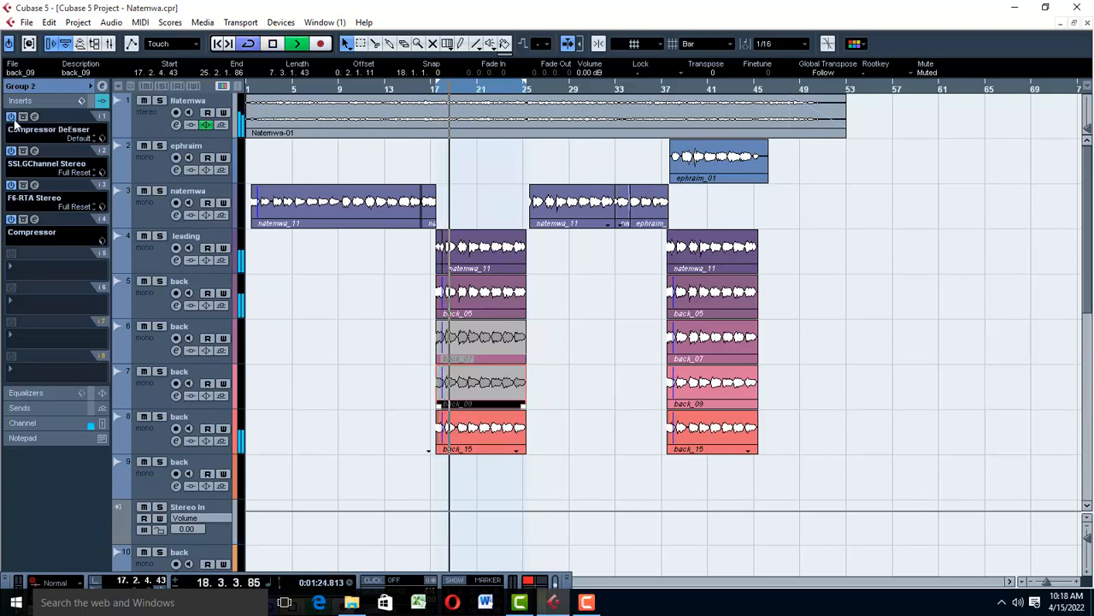
pyautogui.click(12, 118)
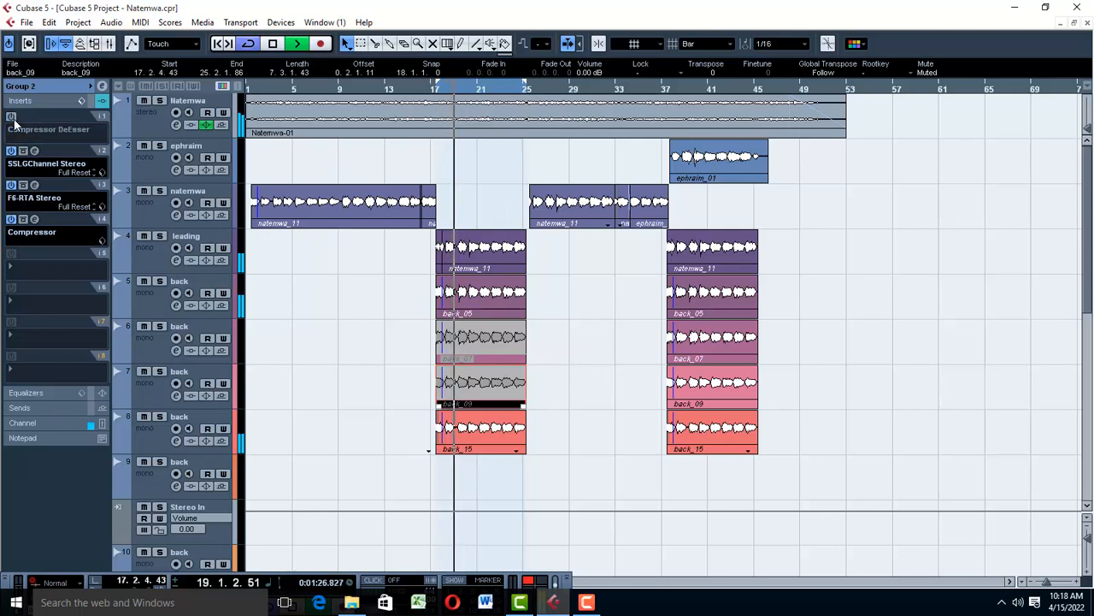
pyautogui.press('space')
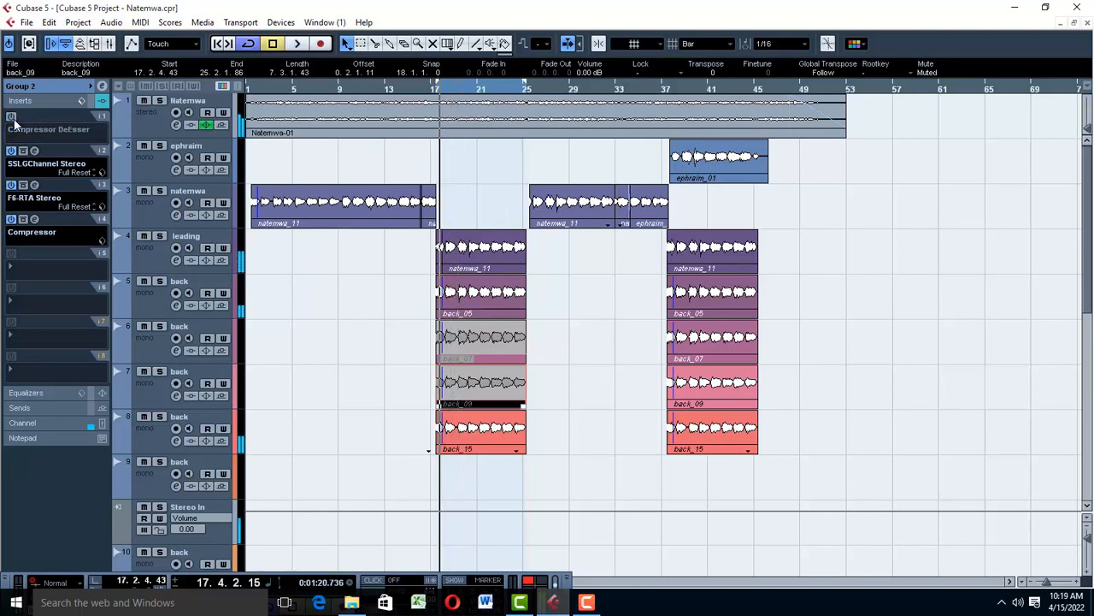
pyautogui.click(12, 118)
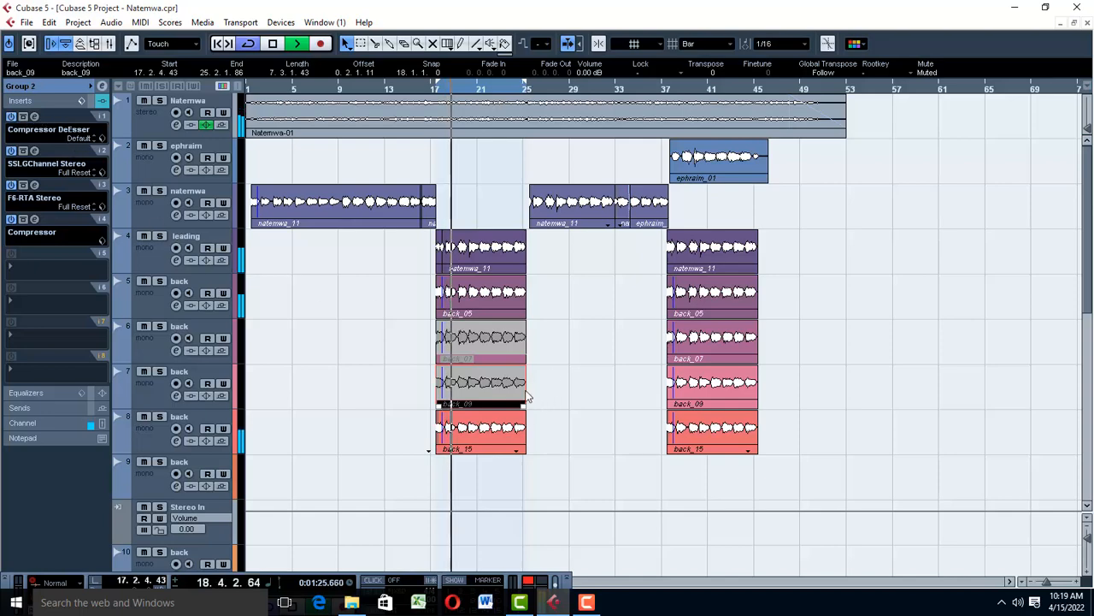
# Replay the looped first chorus from about bar 18 to listen to the backing vocals with Group 2's inserts
pyautogui.press('h')
pyautogui.press('h')
pyautogui.press('h')
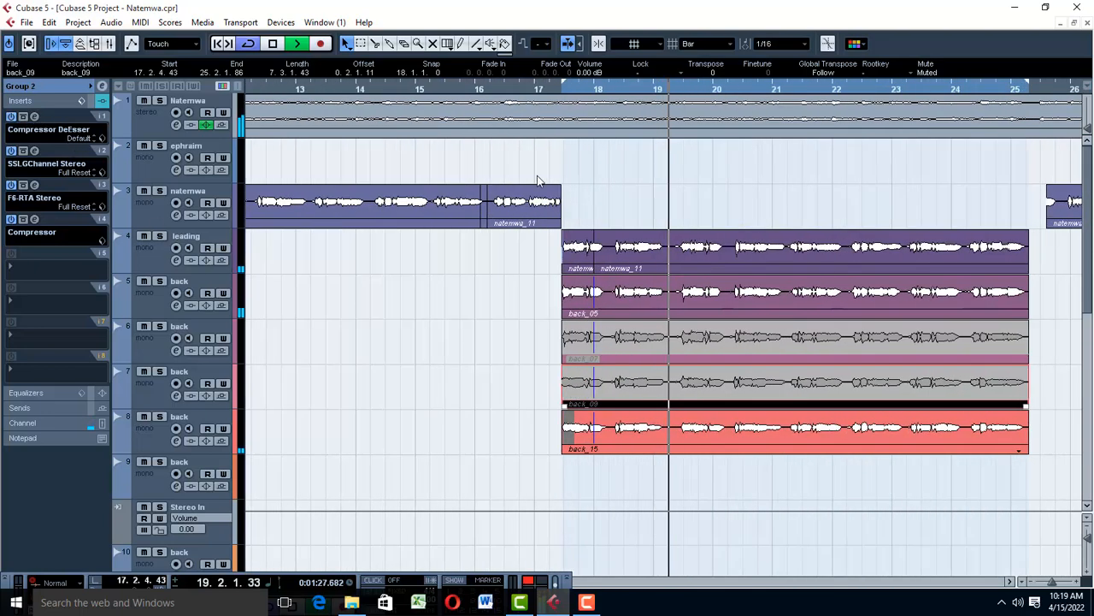
pyautogui.click(604, 88)
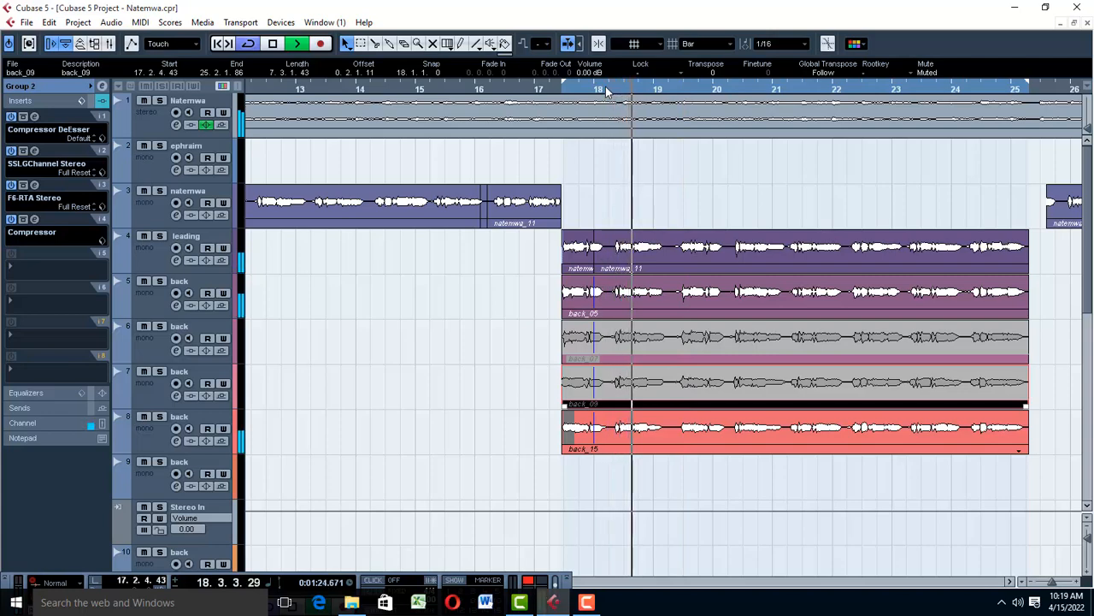
# Split back_05 and back_15 around the phrase running from about 18.2.2 to 19.1.4 and select both middle pieces
pyautogui.press('h')
pyautogui.press('h')
pyautogui.press('h')
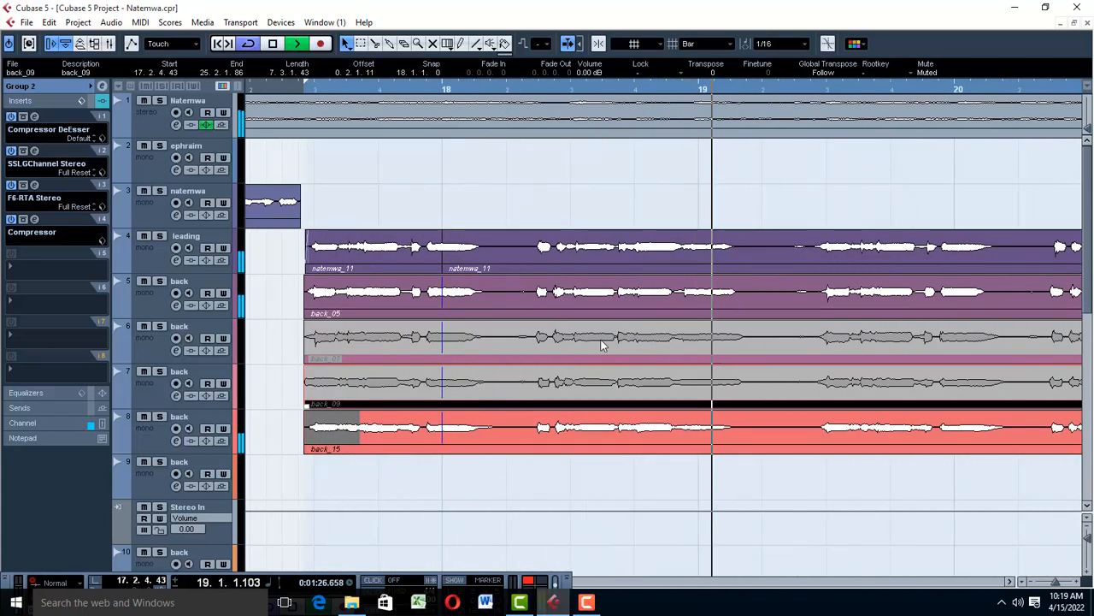
pyautogui.press('space')
pyautogui.press('space')
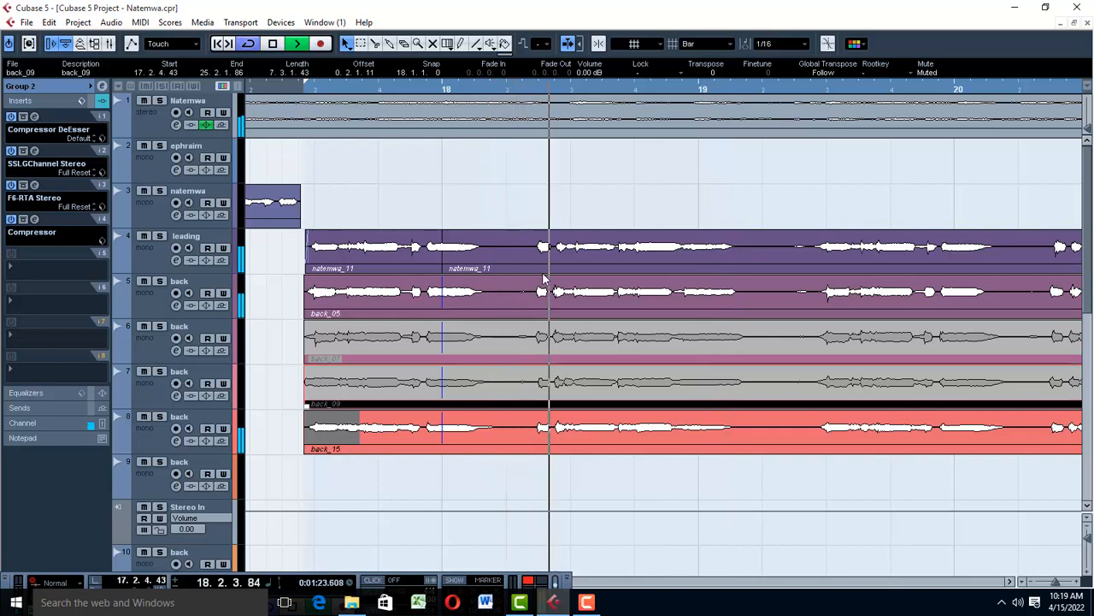
pyautogui.press('space')
pyautogui.click(622, 452)
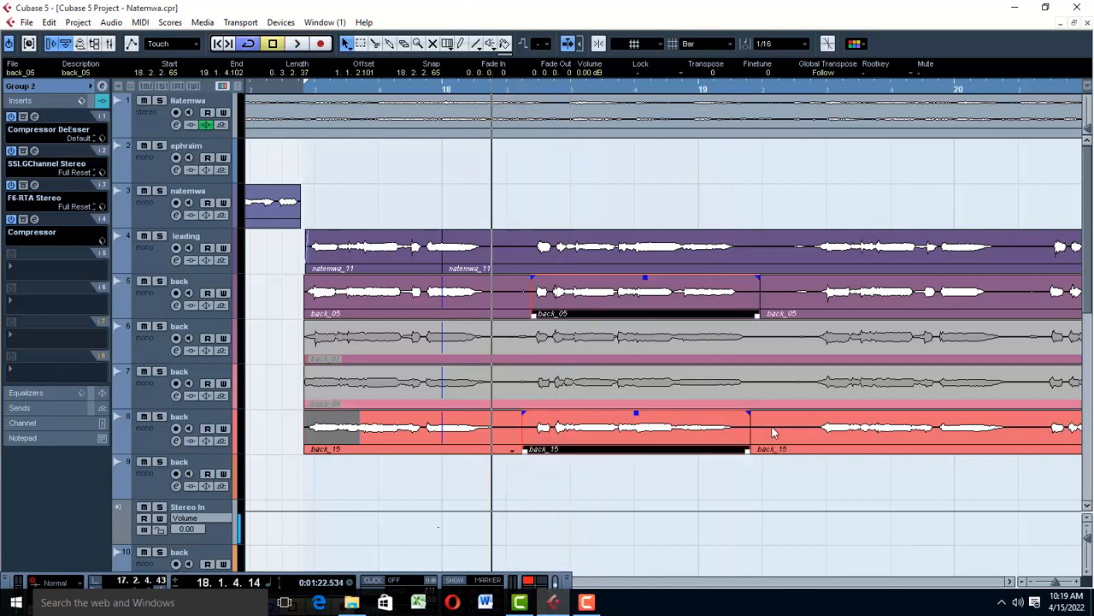
# Move the selected backing phrases slightly later so the back_05 piece starts at 18.2.2.82, in line with the lead vocal
pyautogui.press('h')
pyautogui.press('h')
pyautogui.press('h')
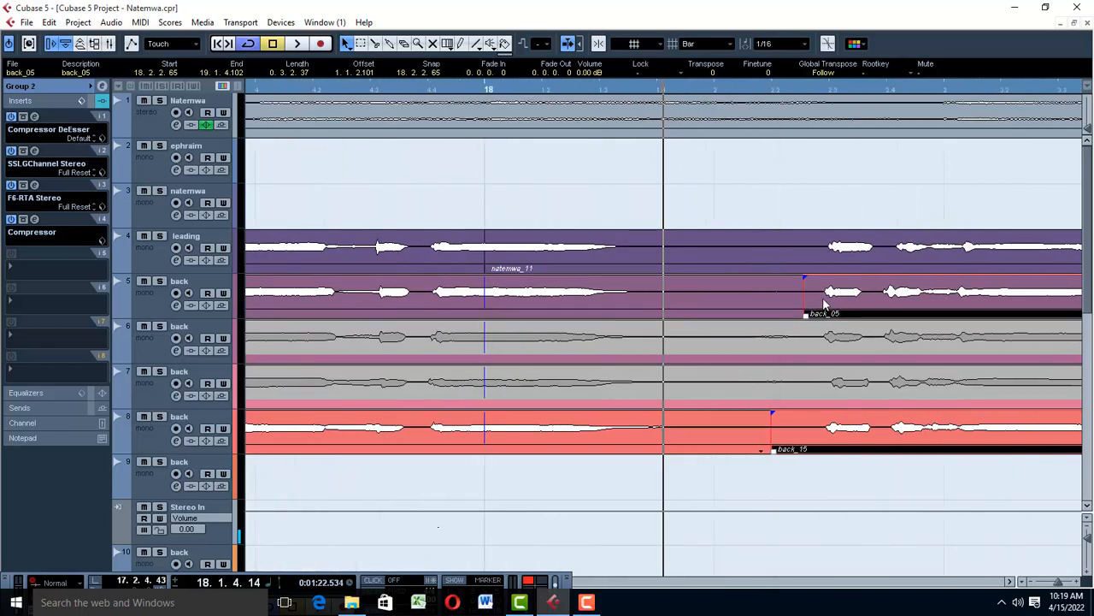
pyautogui.moveTo(823, 301); pyautogui.dragTo(827, 304)
pyautogui.press('space')
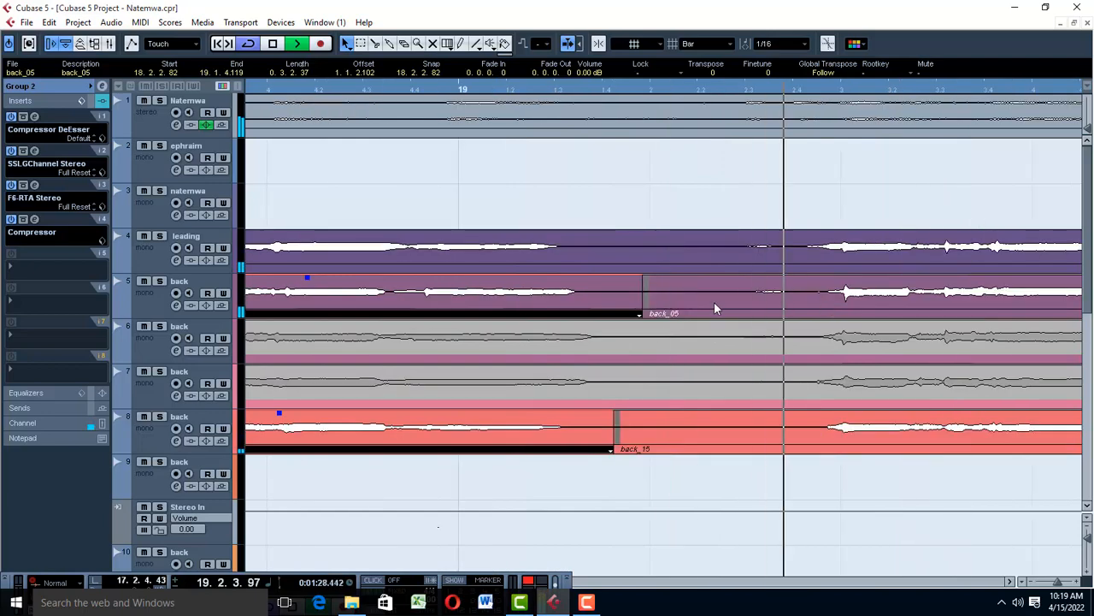
# Listen to the chorus over bars 19 and 20 with all events deselected to check the backing vocals' timing
pyautogui.press('g')
pyautogui.press('g')
pyautogui.press('g')
pyautogui.press('g')
pyautogui.press('g')
pyautogui.press('g')
pyautogui.press('g')
pyautogui.press('g')
pyautogui.press('g')
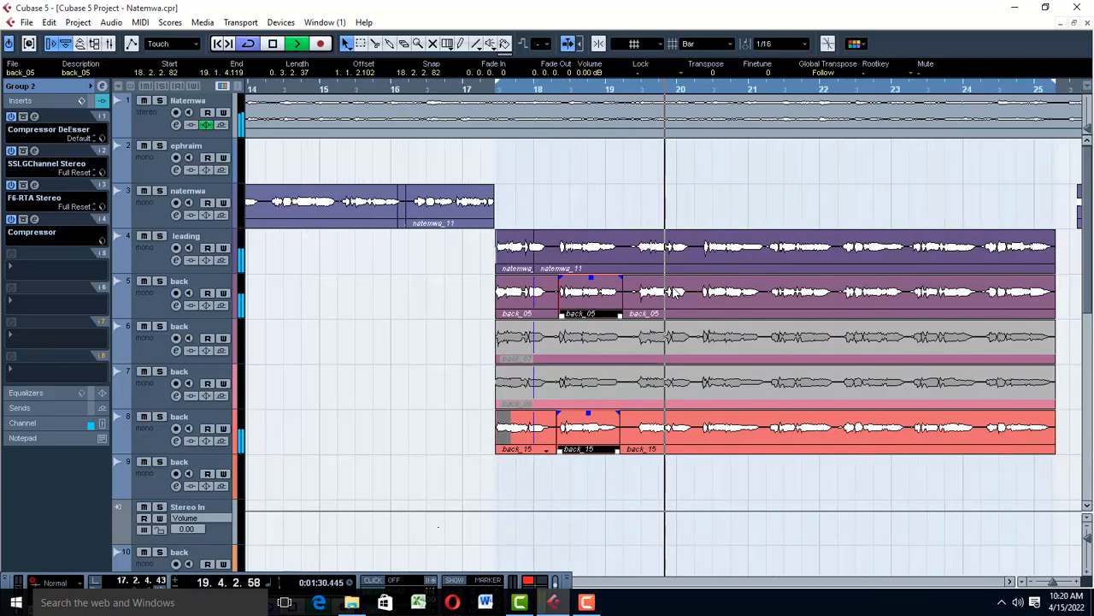
pyautogui.click(536, 326)
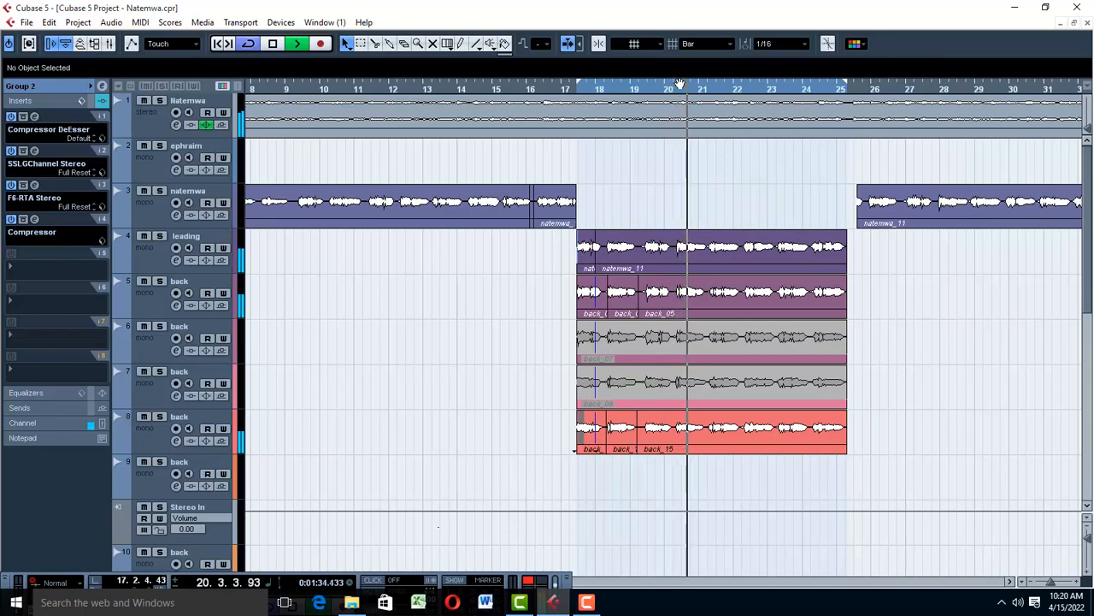
# Split back_05 and back_15 before and after the short word between about 20.2.2 and 20.2.4
pyautogui.press('h')
pyautogui.press('h')
pyautogui.press('h')
pyautogui.press('h')
pyautogui.press('h')
pyautogui.press('h')
pyautogui.press('h')
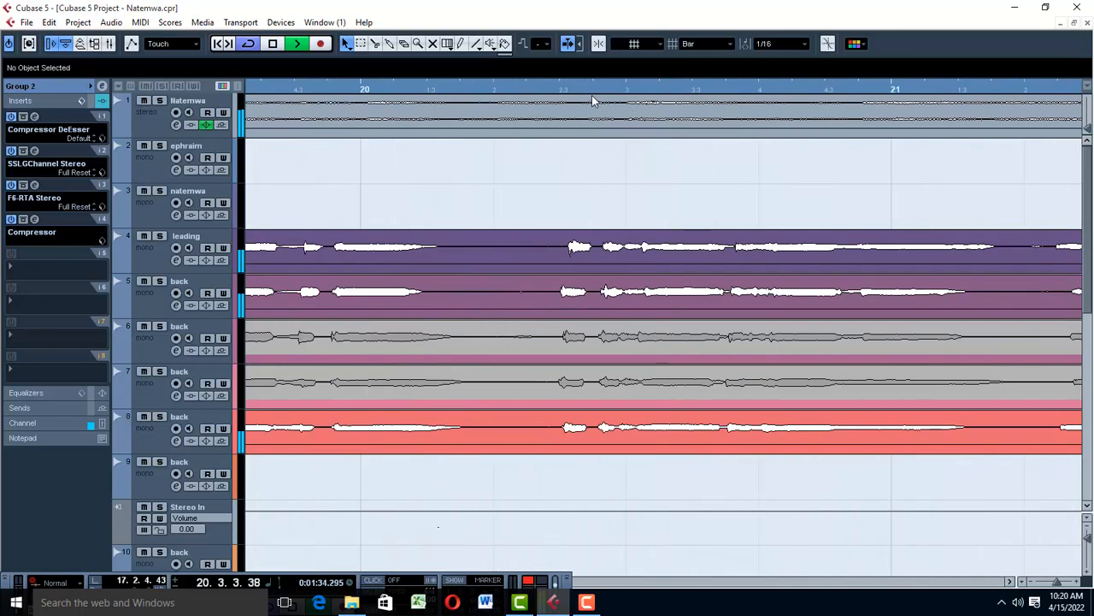
pyautogui.press('space')
pyautogui.press('h')
pyautogui.press('h')
pyautogui.press('h')
pyautogui.press('h')
pyautogui.press('h')
pyautogui.press('h')
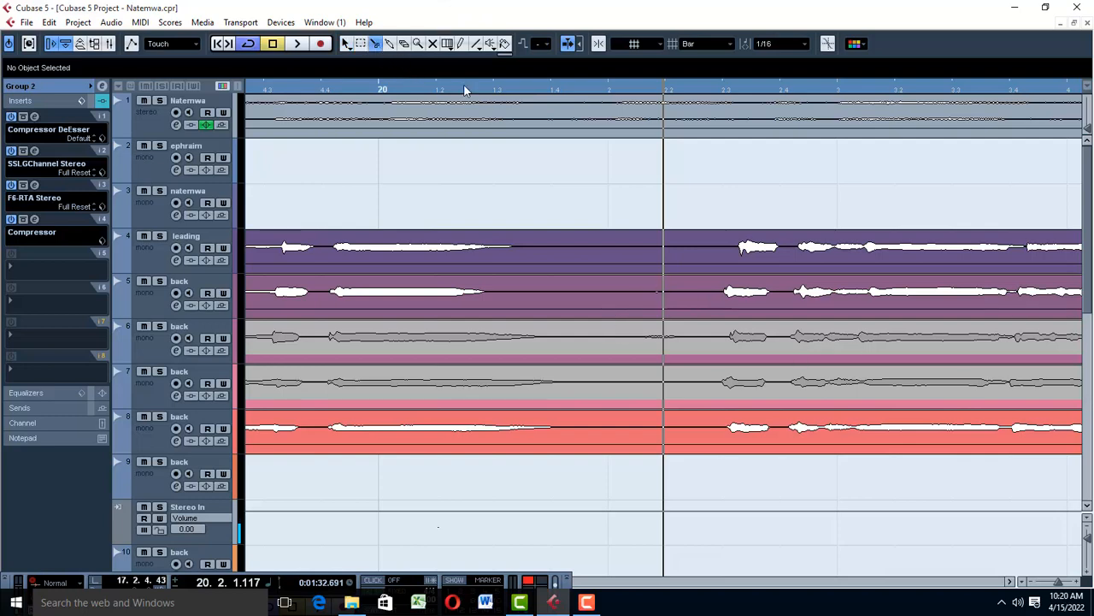
pyautogui.click(706, 300)
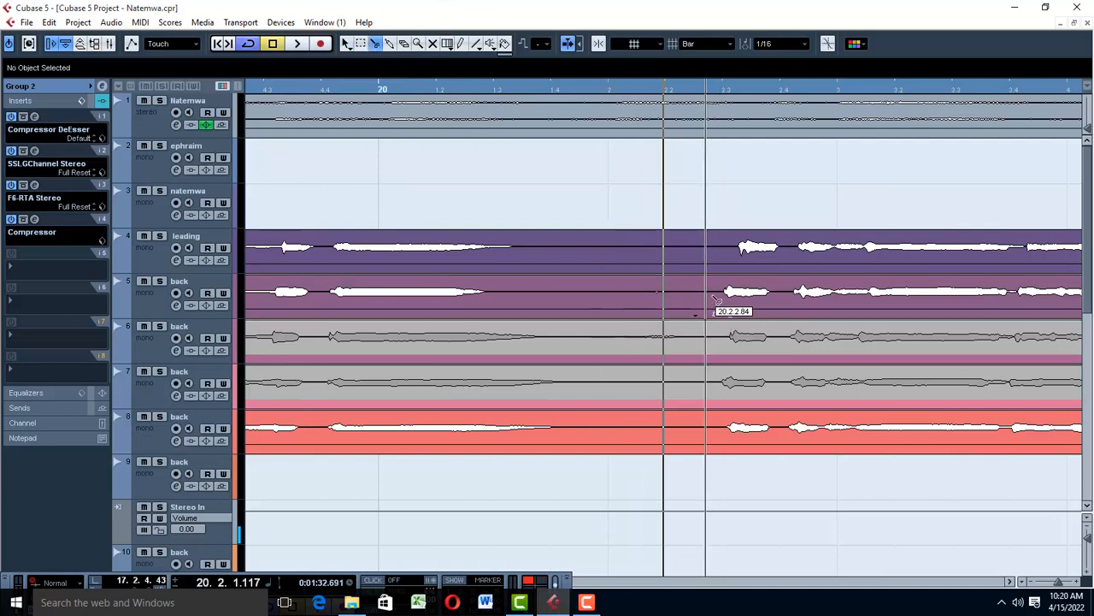
pyautogui.click(789, 301)
pyautogui.click(783, 432)
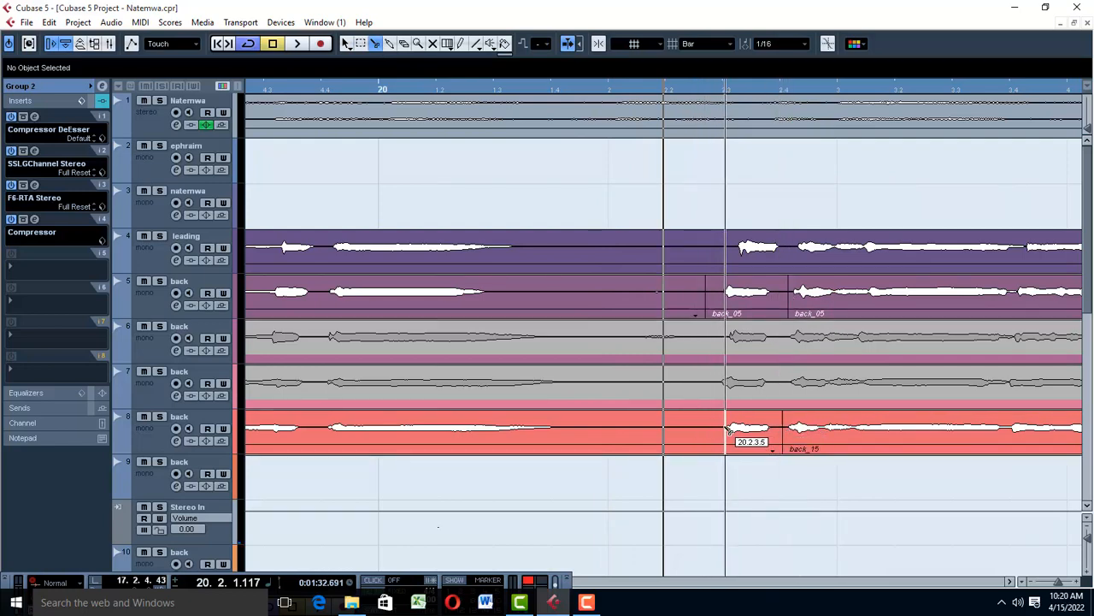
pyautogui.click(715, 428)
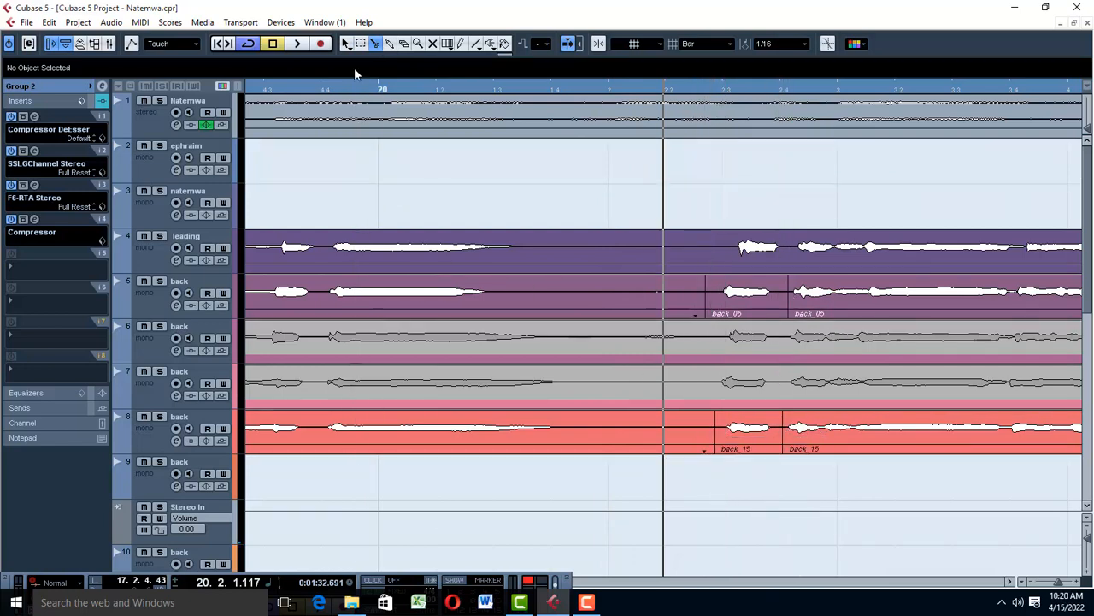
# Select the two short pieces on back_05 and back_15 and move them later, starting the back_05 piece at 20.2.2.114
pyautogui.click(759, 317)
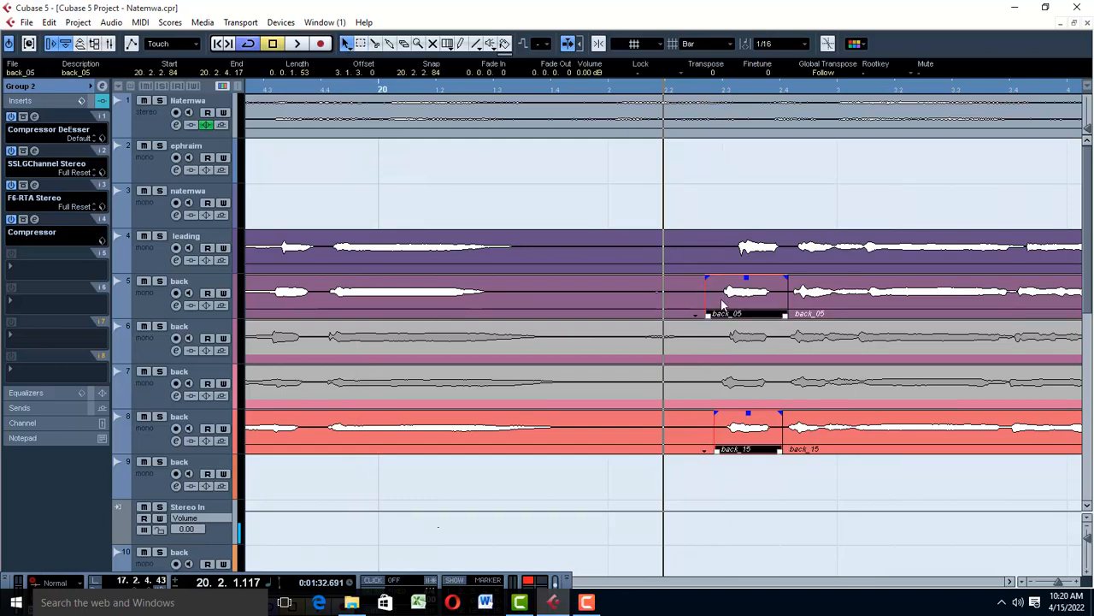
pyautogui.moveTo(727, 304); pyautogui.dragTo(739, 301)
pyautogui.press('space')
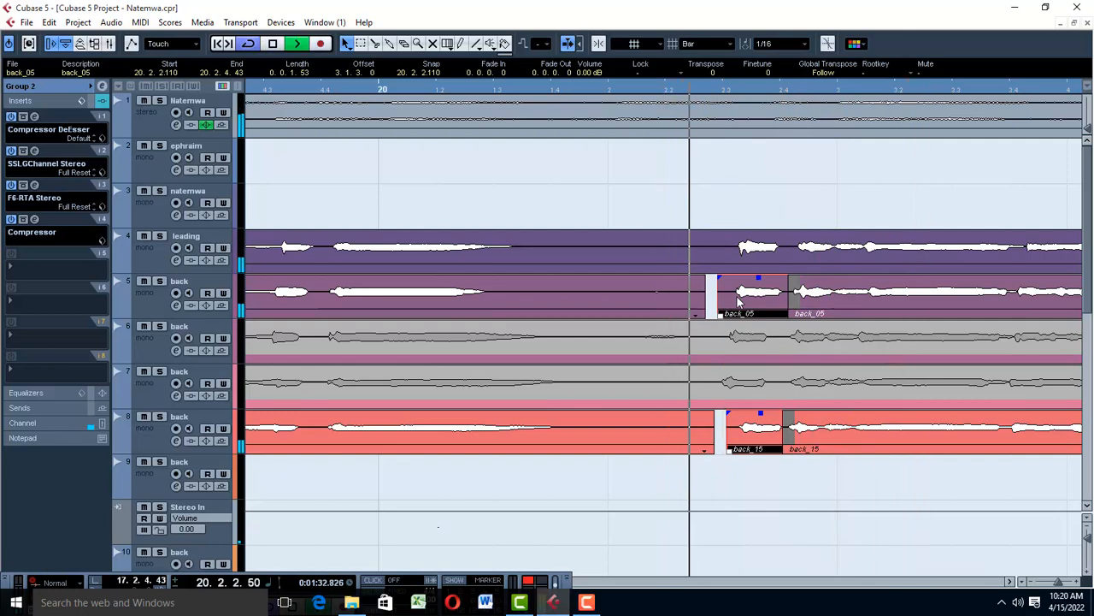
pyautogui.press('space')
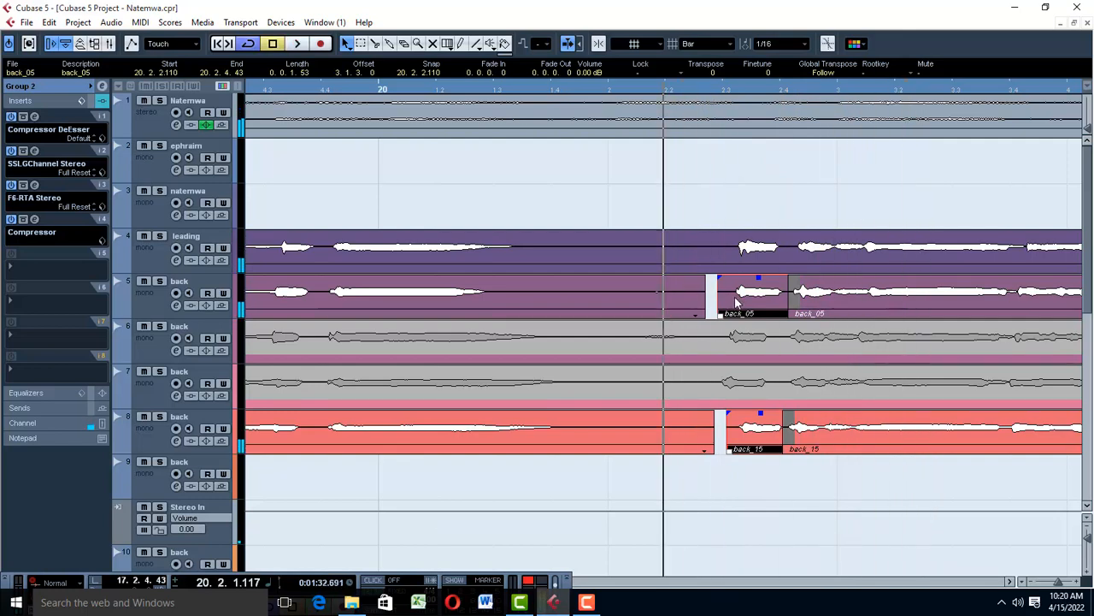
pyautogui.moveTo(737, 301); pyautogui.dragTo(733, 304)
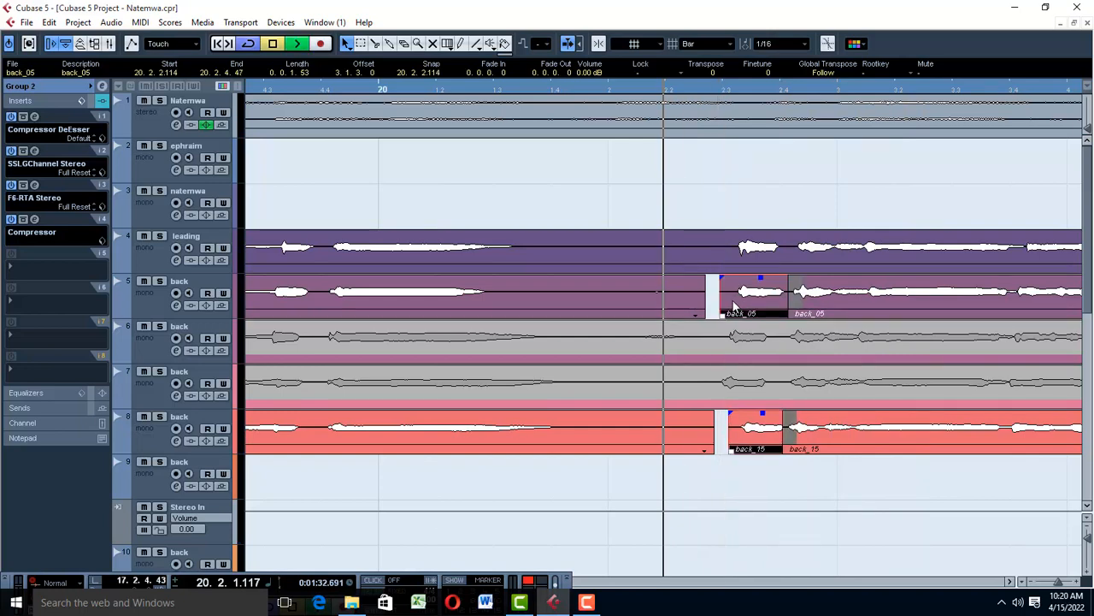
# Replay the chorus from 20.2 to check the shifted short pieces against the lead vocal
pyautogui.press('space')
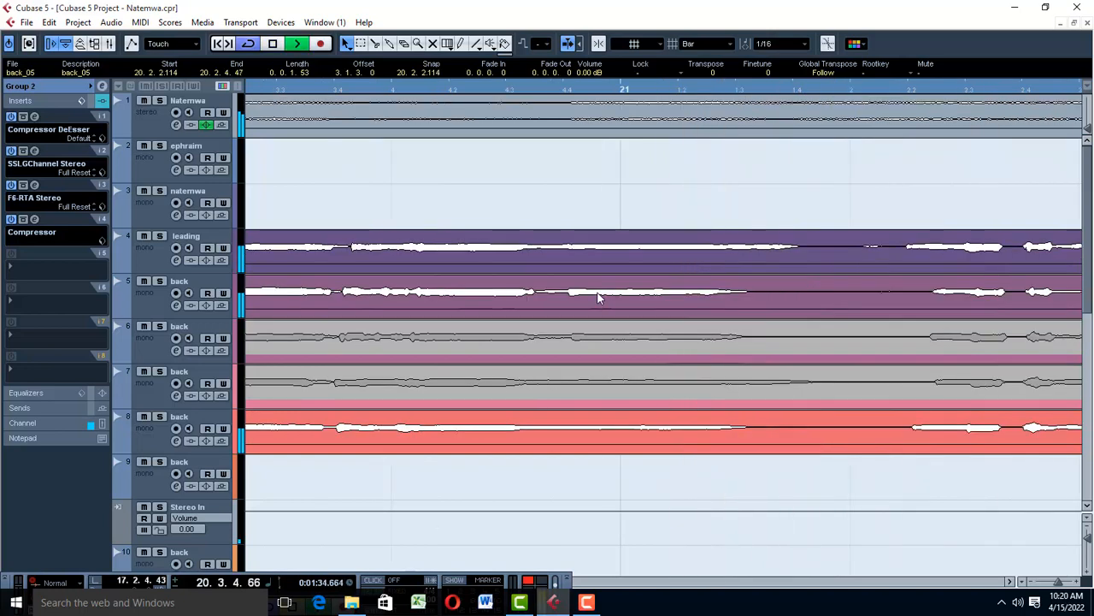
pyautogui.press('space')
pyautogui.press('space')
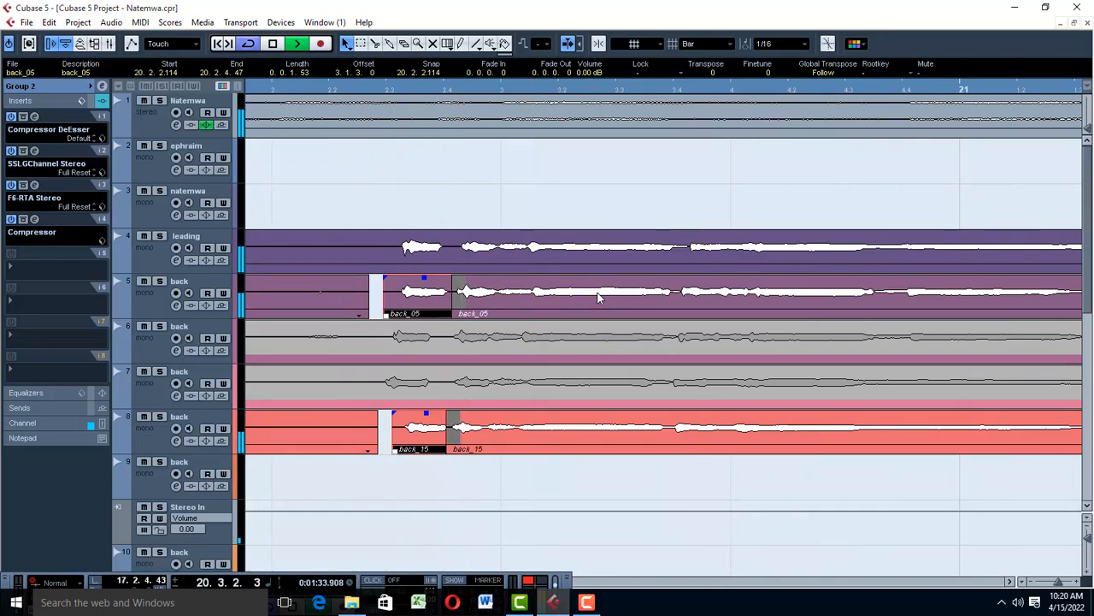
pyautogui.press('g')
pyautogui.press('g')
pyautogui.press('g')
pyautogui.press('g')
pyautogui.press('g')
pyautogui.press('g')
pyautogui.press('g')
pyautogui.press('g')
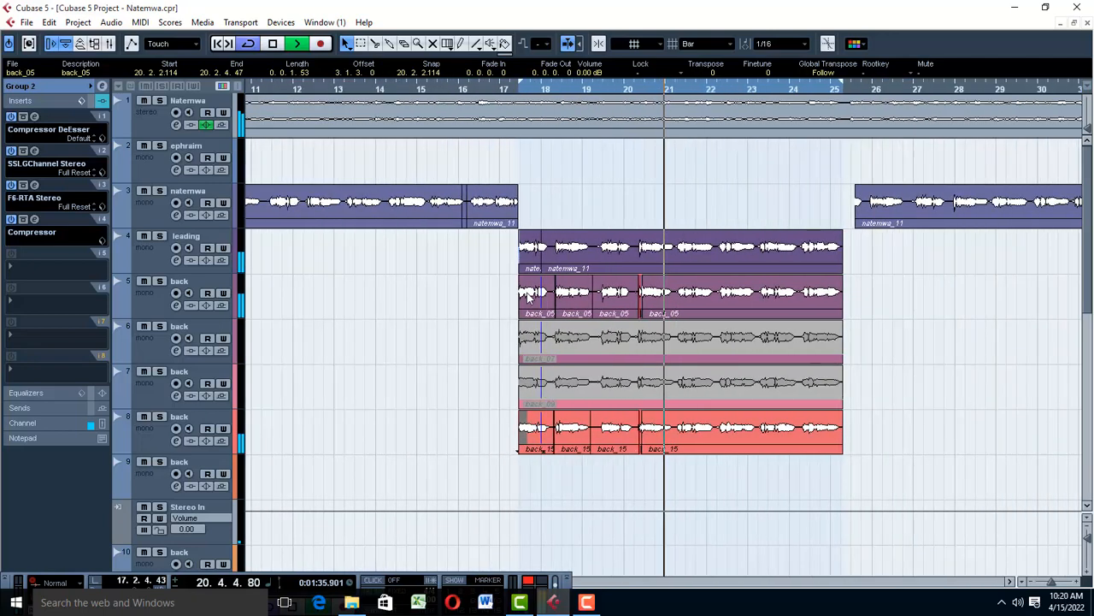
pyautogui.click(488, 312)
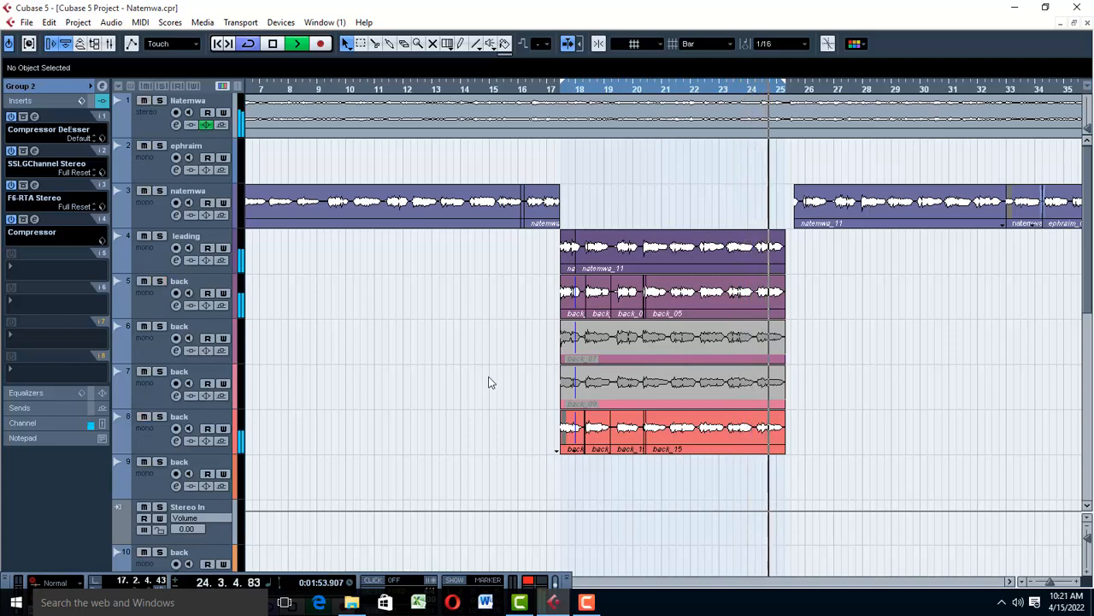
pyautogui.press('space')
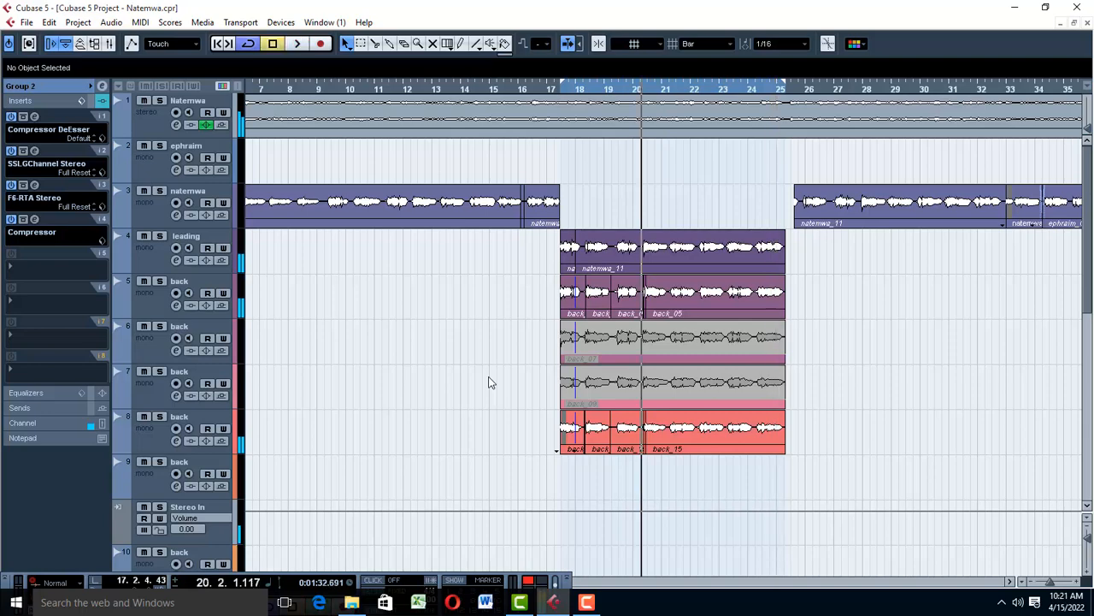
# Activate a send from Group 2 to FX 1-Reverb A and set its level to -17.32 during playback
pyautogui.scroll(-6, 514, 404)
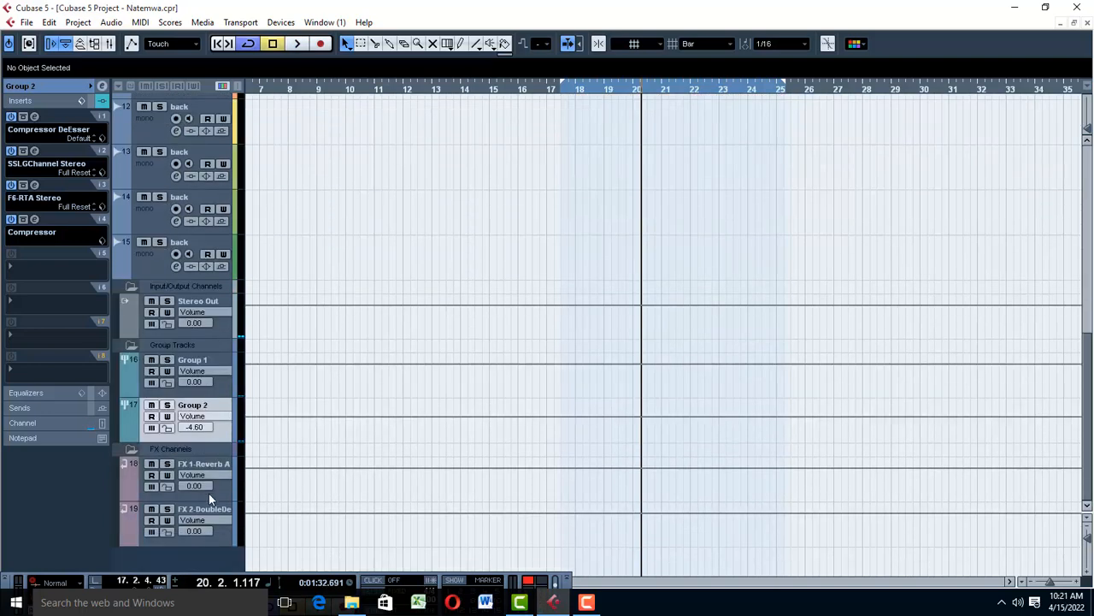
pyautogui.click(34, 409)
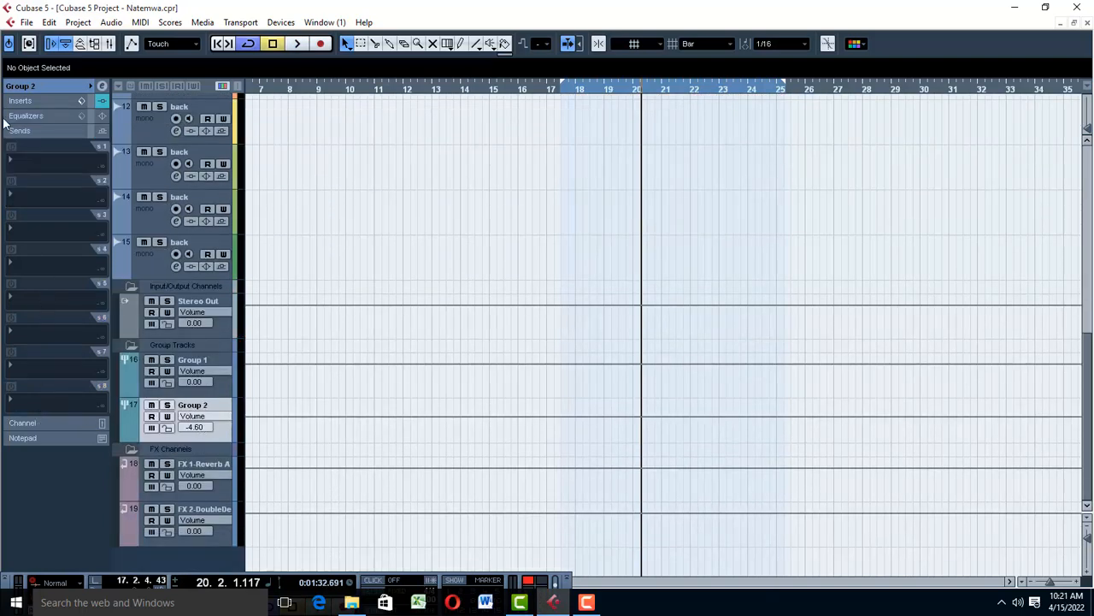
pyautogui.click(30, 163)
pyautogui.click(35, 193)
pyautogui.click(11, 147)
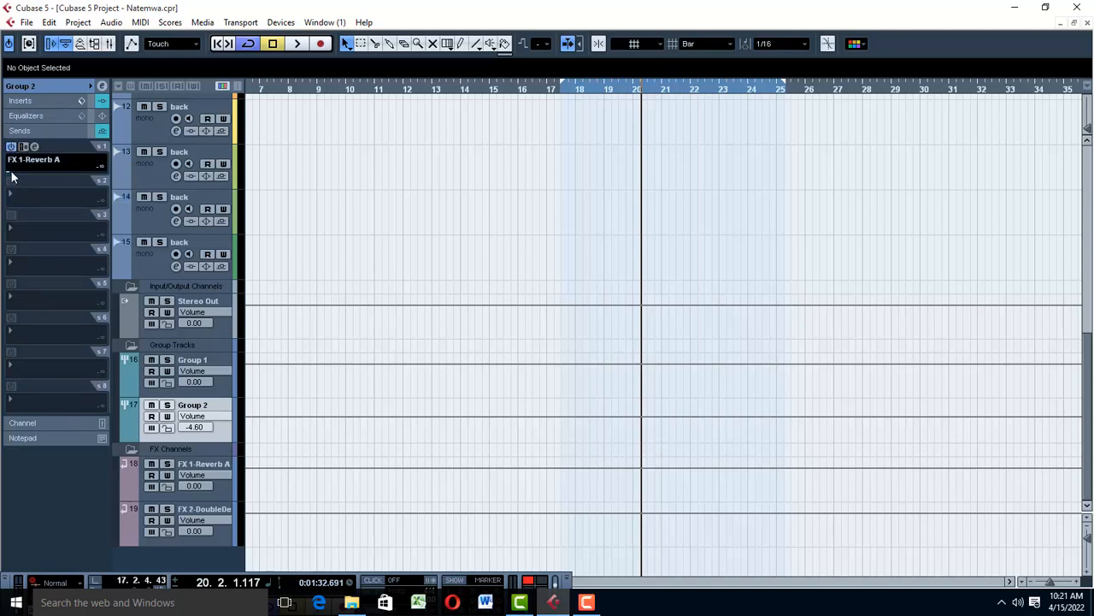
pyautogui.moveTo(36, 171); pyautogui.dragTo(35, 172)
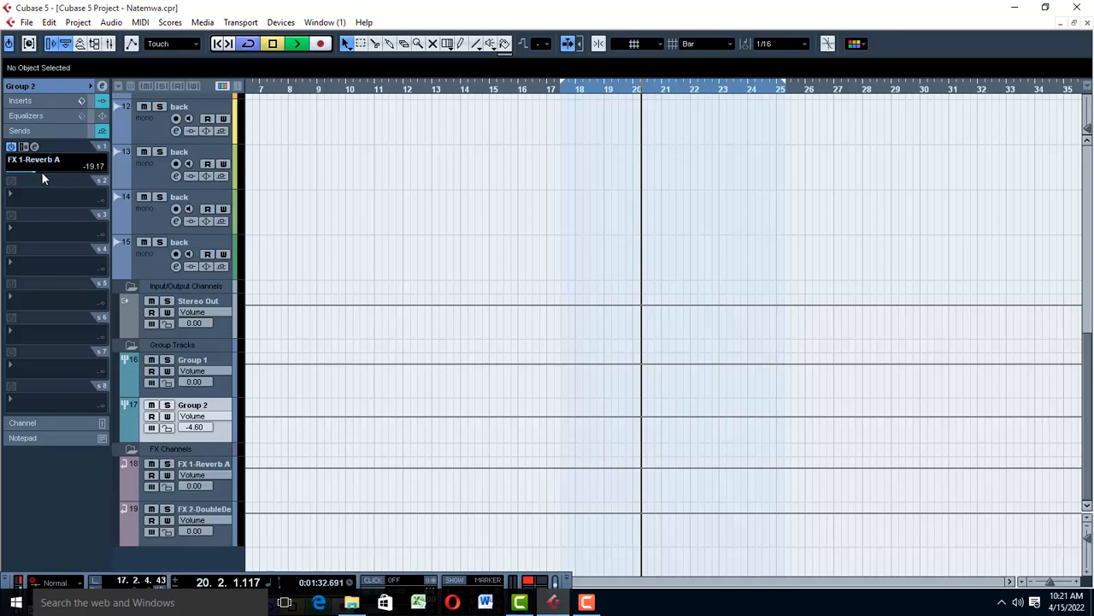
pyautogui.press('space')
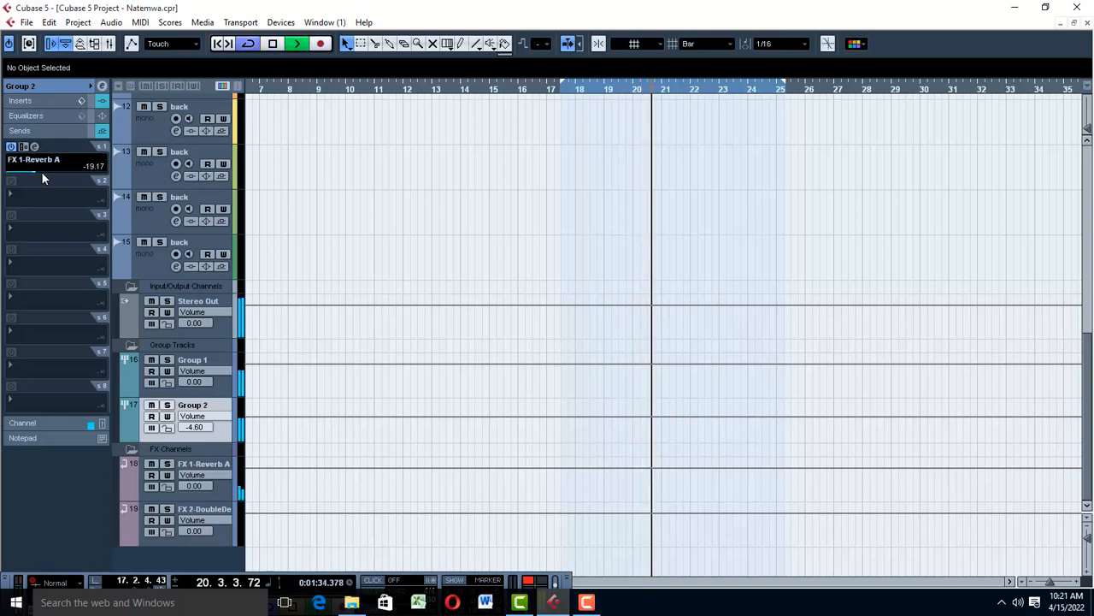
pyautogui.moveTo(41, 171); pyautogui.dragTo(45, 170)
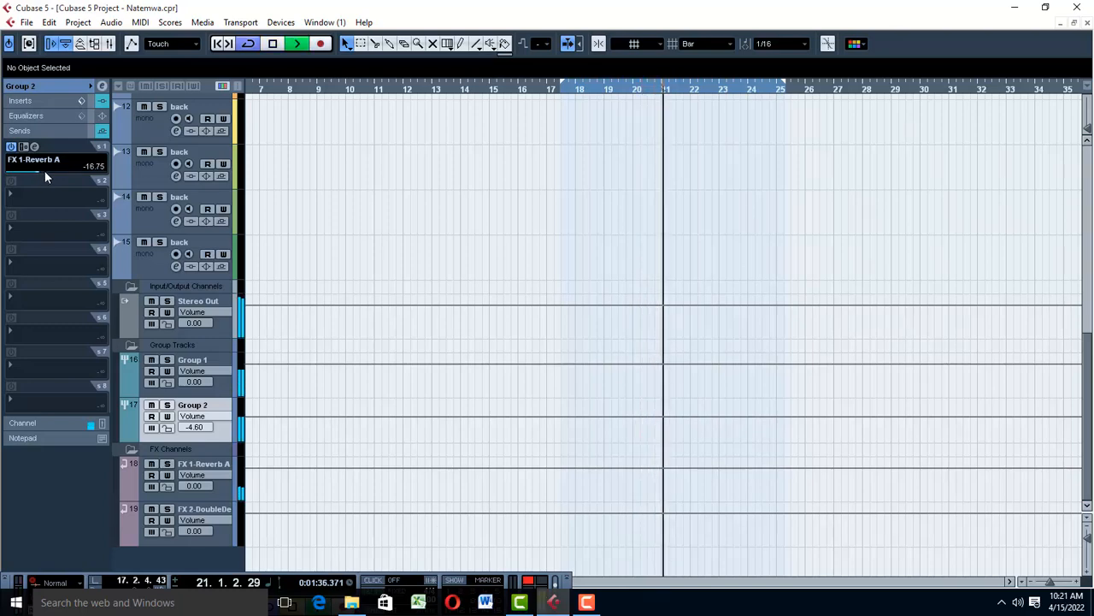
pyautogui.scroll(-1, 44, 170)
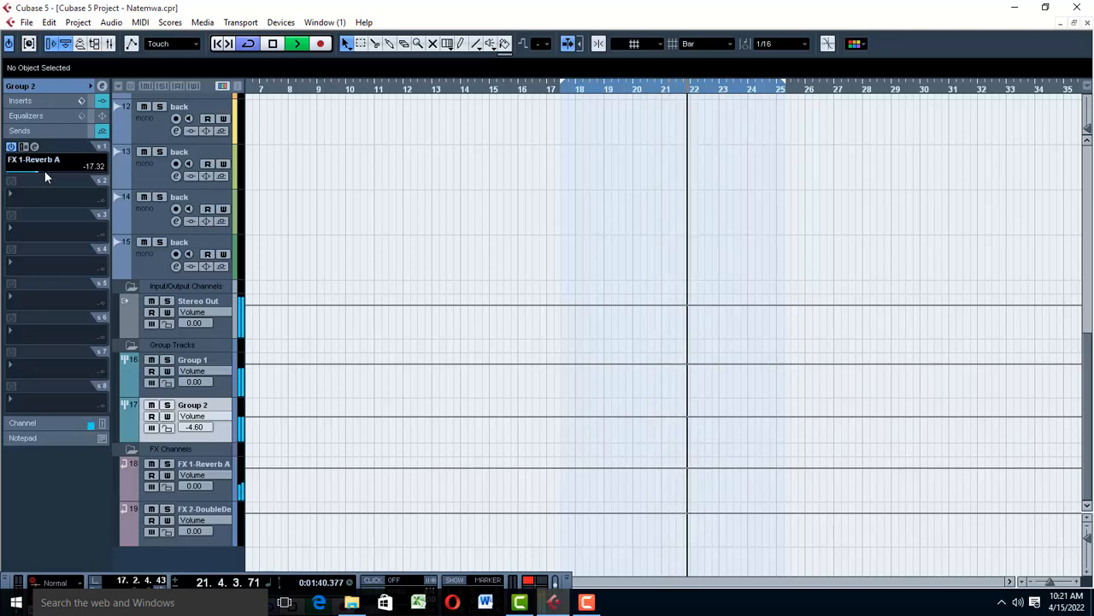
# Review Group 1's inserts, return to Group 2, and replay the looped chorus from its start in bar 17
pyautogui.click(213, 359)
pyautogui.click(22, 101)
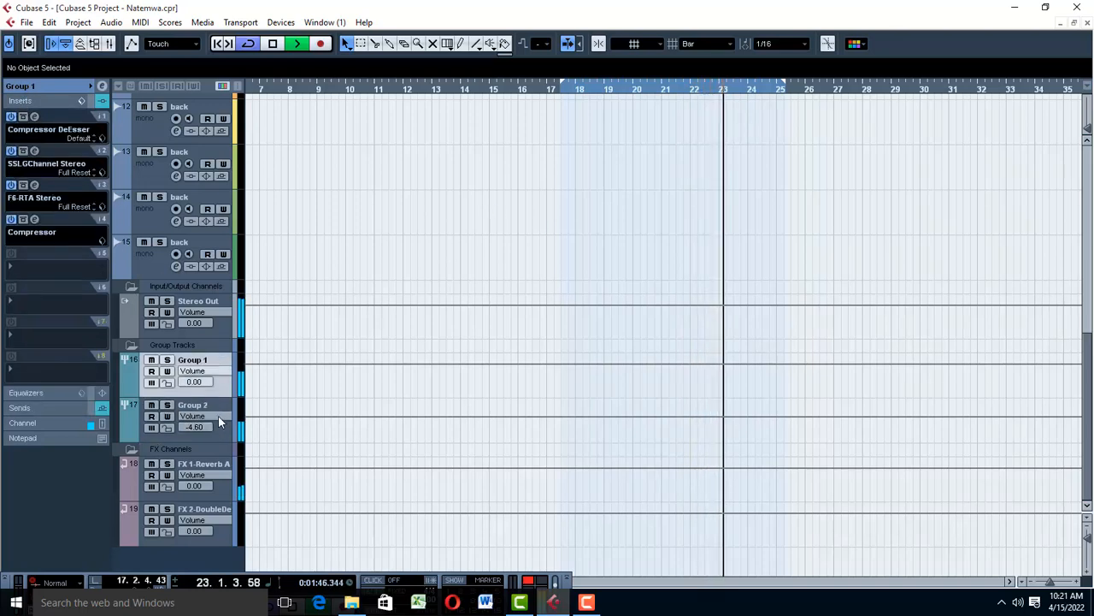
pyautogui.scroll(6, 399, 307)
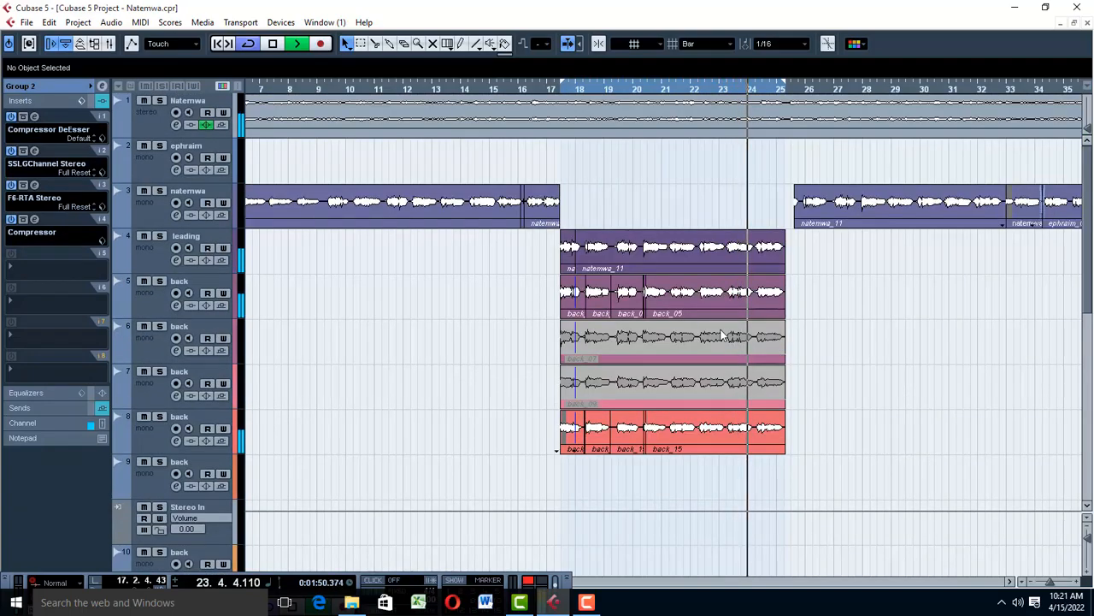
pyautogui.click(637, 88)
pyautogui.click(564, 89)
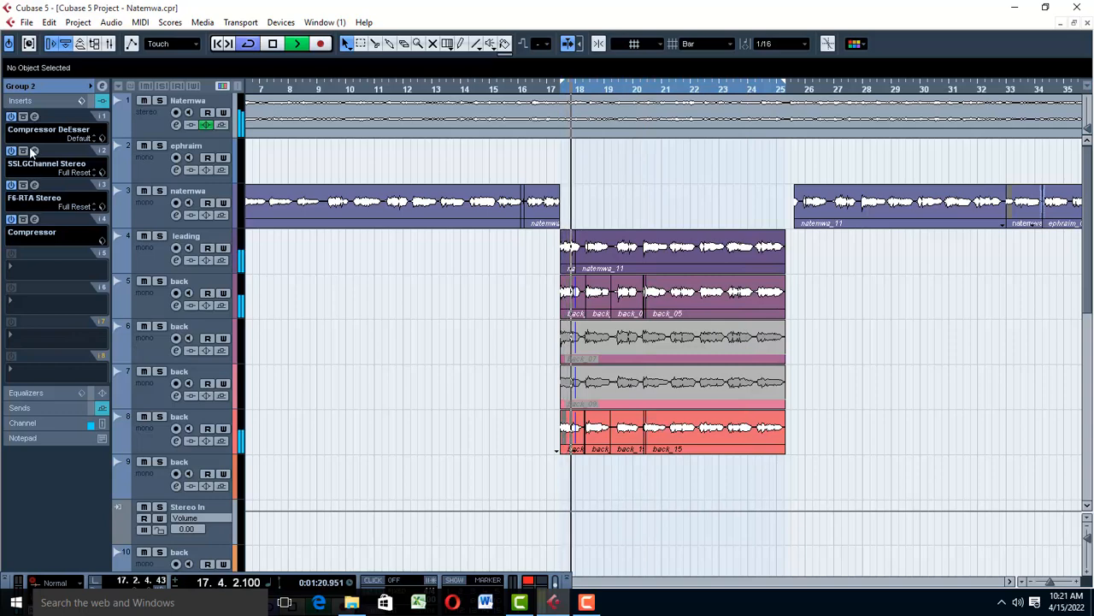
# Lower the threshold of Group 2's Compressor DeEsser to -25.8 dB while the chorus plays
pyautogui.click(34, 116)
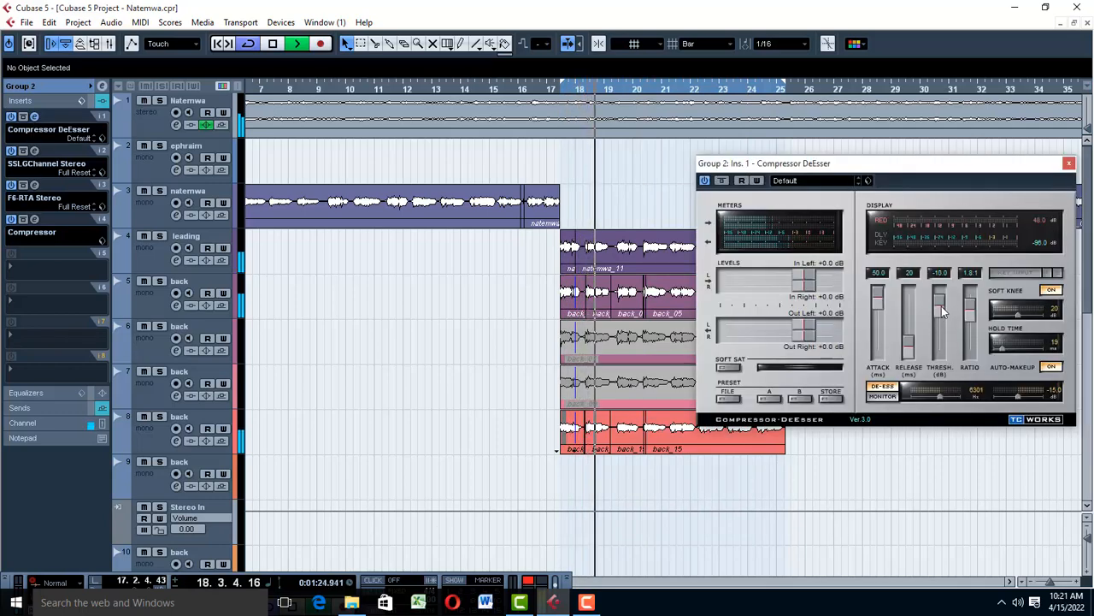
pyautogui.moveTo(941, 306); pyautogui.dragTo(942, 319)
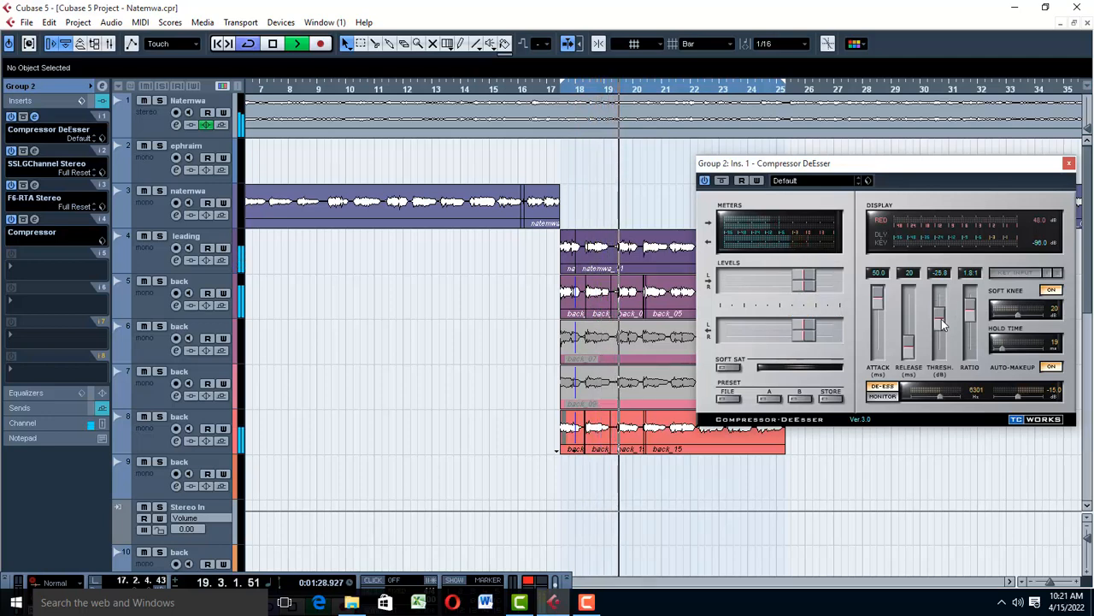
pyautogui.click(1069, 163)
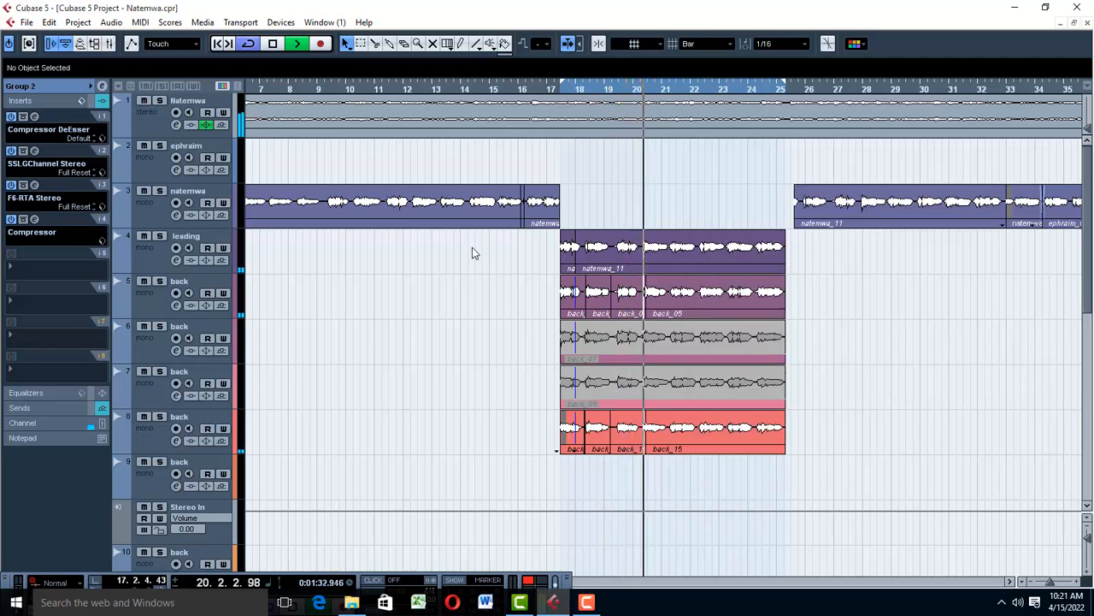
pyautogui.press('space')
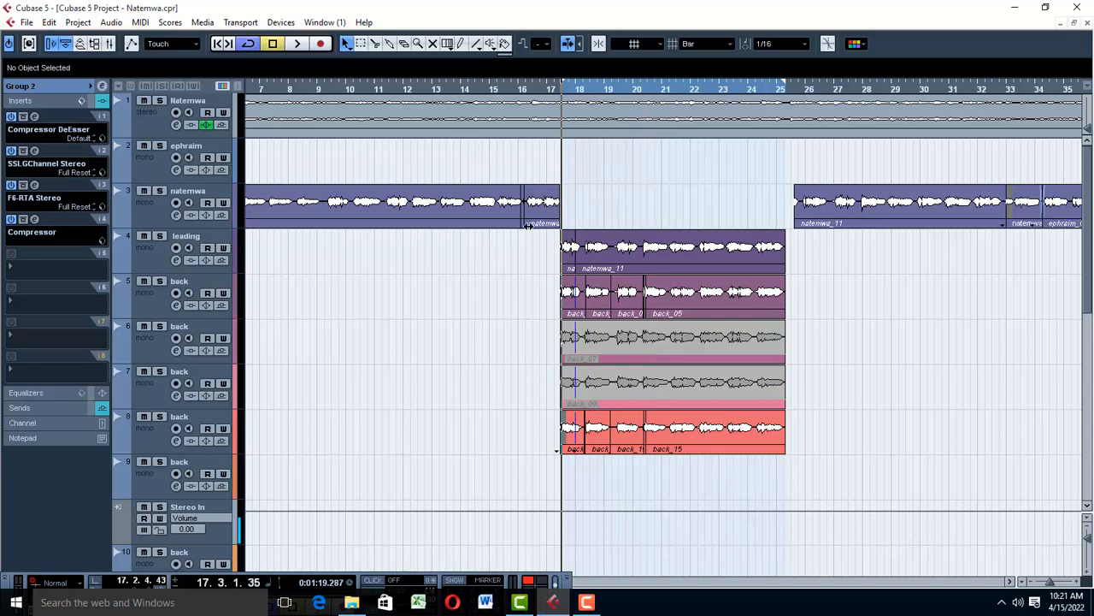
# Raise high-frequency band 6 of Group 2's F6-RTA equalizer to about 3 dB while checking the looped chorus
pyautogui.press('space')
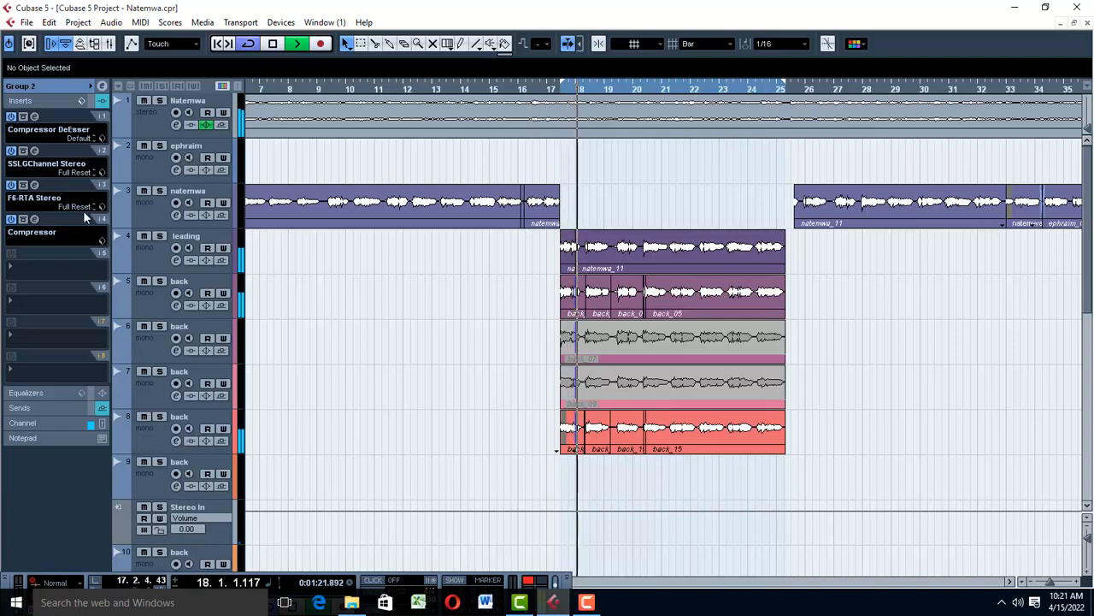
pyautogui.click(35, 186)
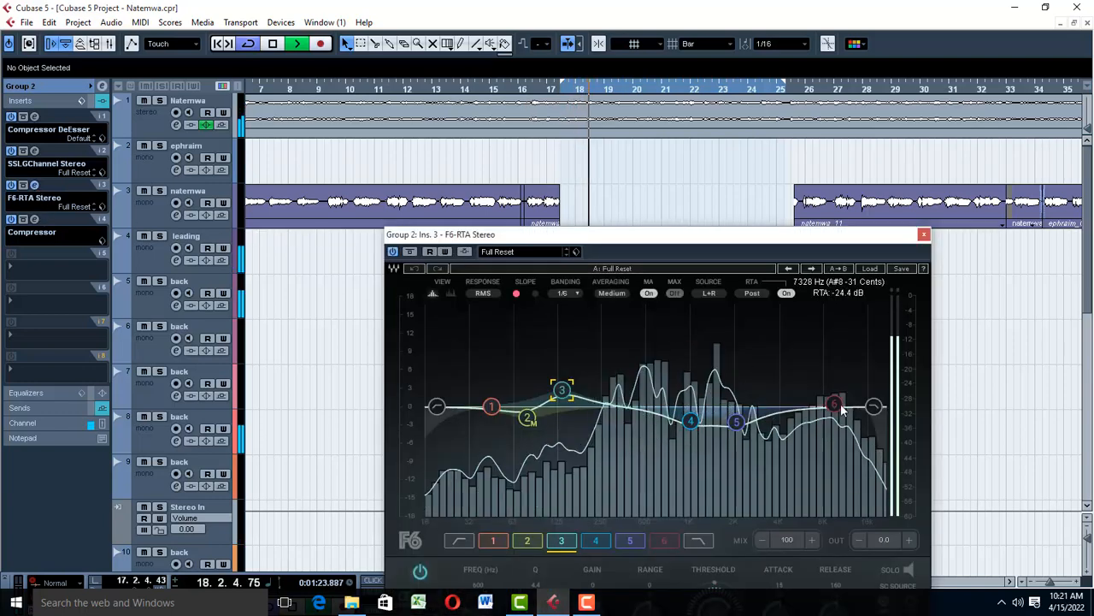
pyautogui.moveTo(835, 406); pyautogui.dragTo(847, 384)
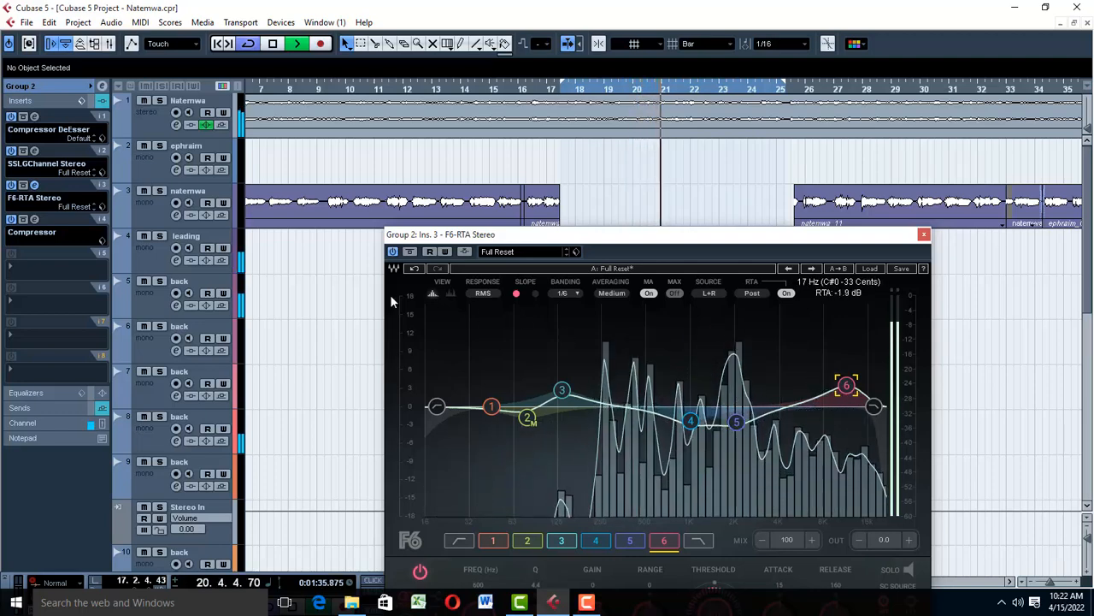
pyautogui.press('space')
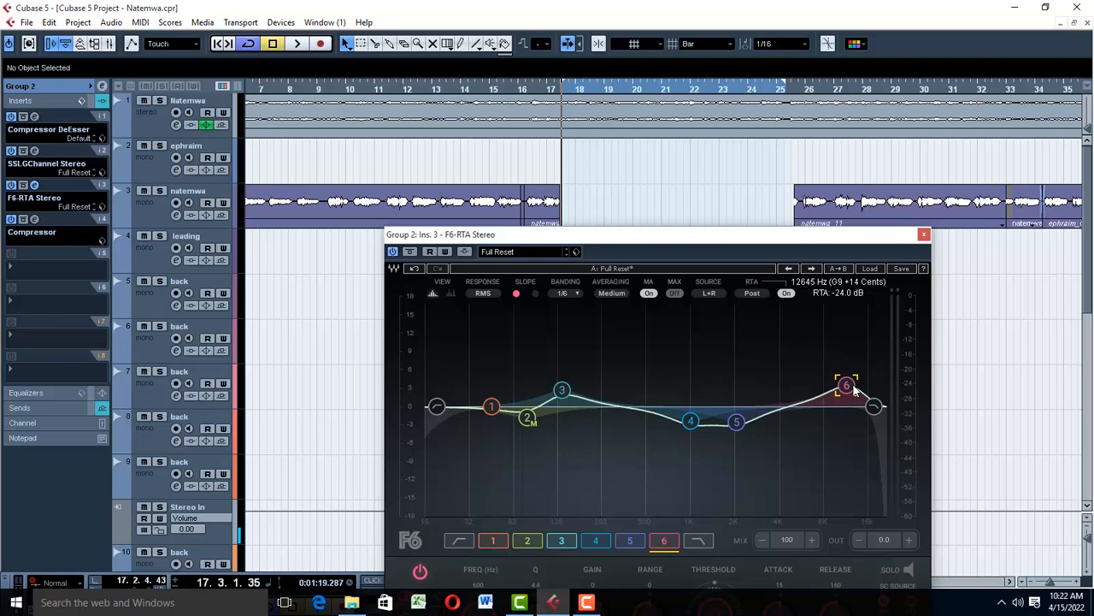
pyautogui.press('space')
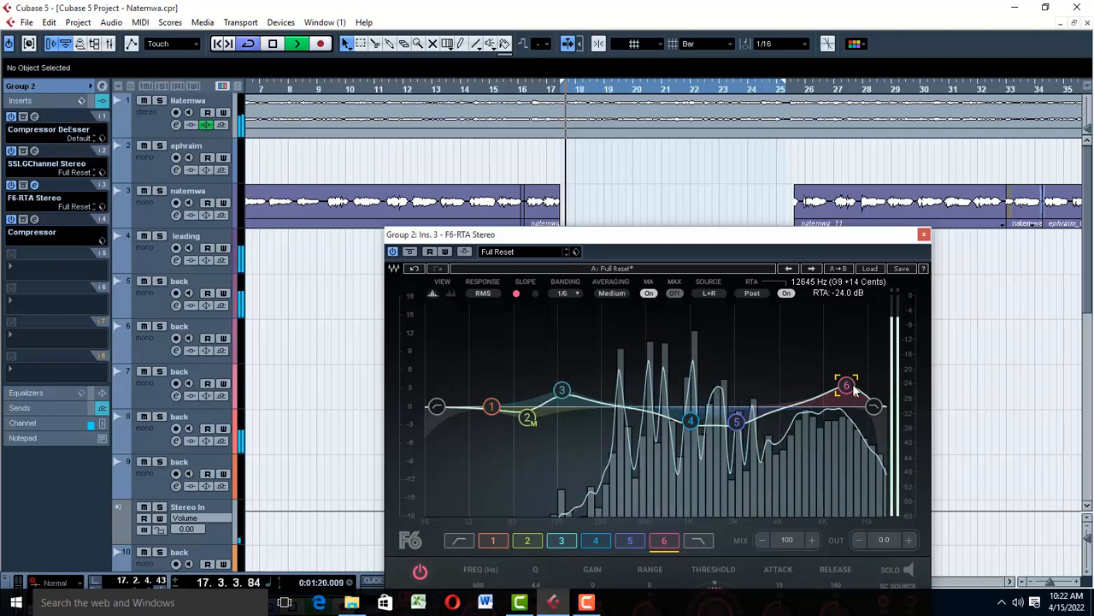
pyautogui.click(925, 235)
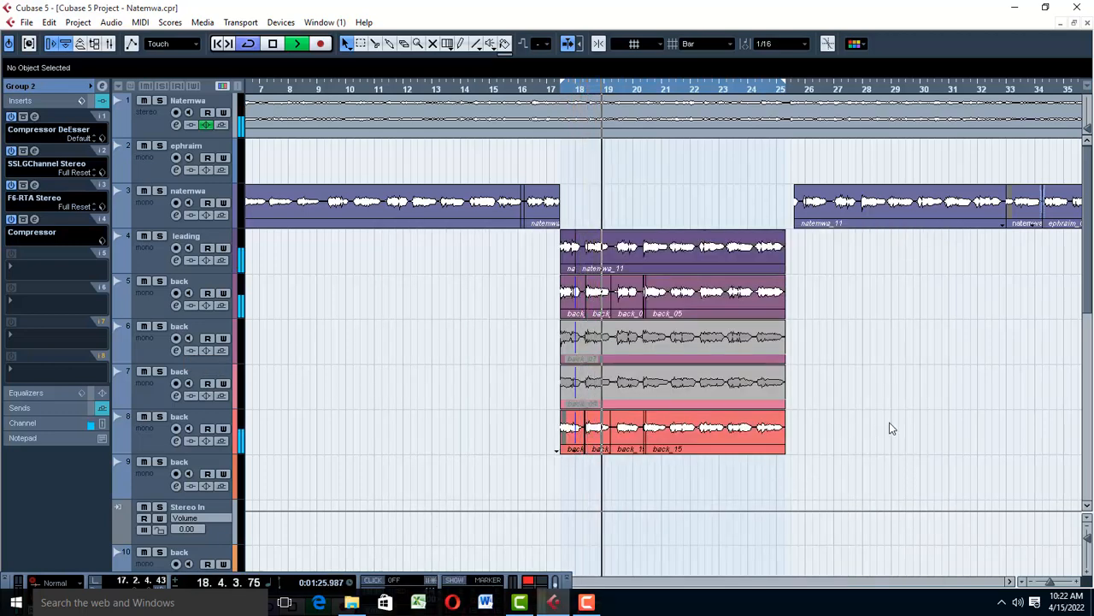
# Try event volumes from -2.00 to 4.00 dB on the first chorus's back pieces on track 8 during playback
pyautogui.moveTo(525, 521); pyautogui.dragTo(513, 488)
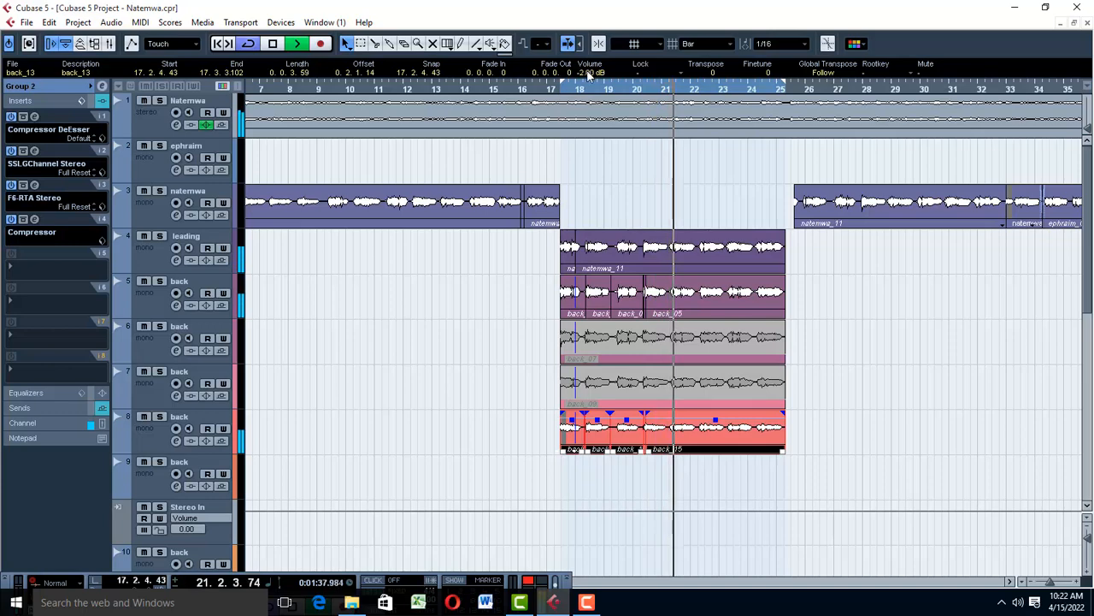
pyautogui.scroll(3, 588, 73)
pyautogui.scroll(1, 588, 74)
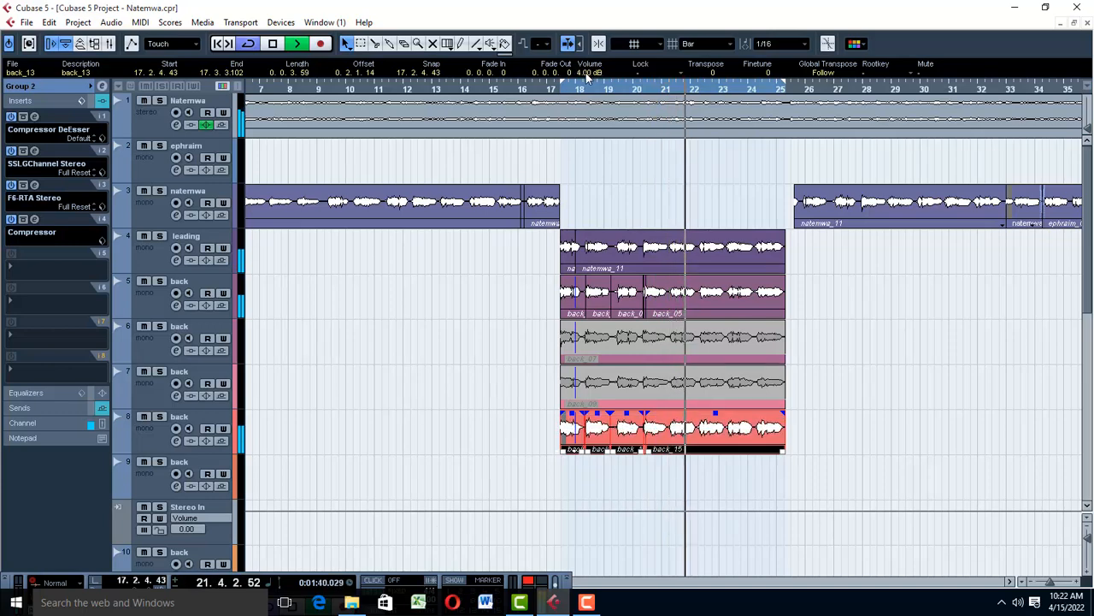
pyautogui.scroll(-1, 587, 73)
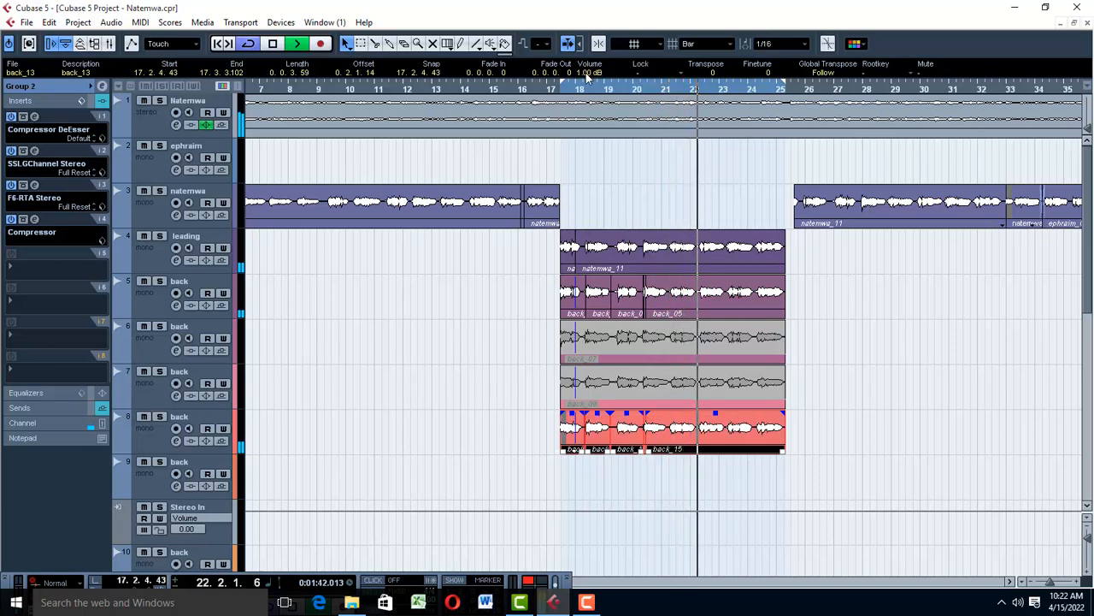
pyautogui.scroll(-1, 587, 75)
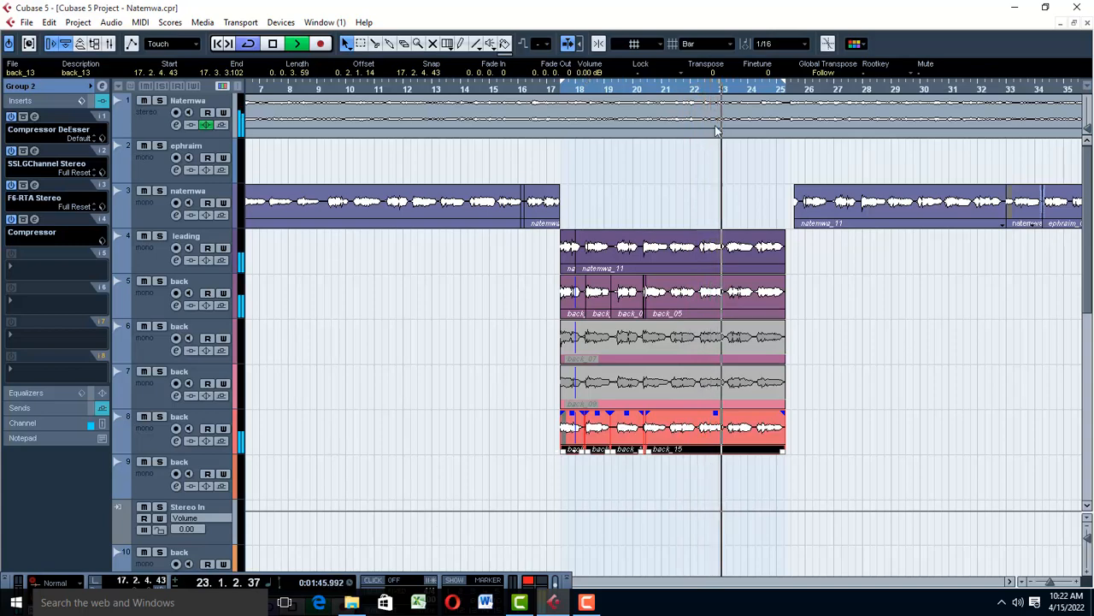
# Set the volume of the first chorus's back pieces on track 5 to -3.00 dB while replaying the loop
pyautogui.click(859, 304)
pyautogui.moveTo(545, 288); pyautogui.dragTo(859, 296)
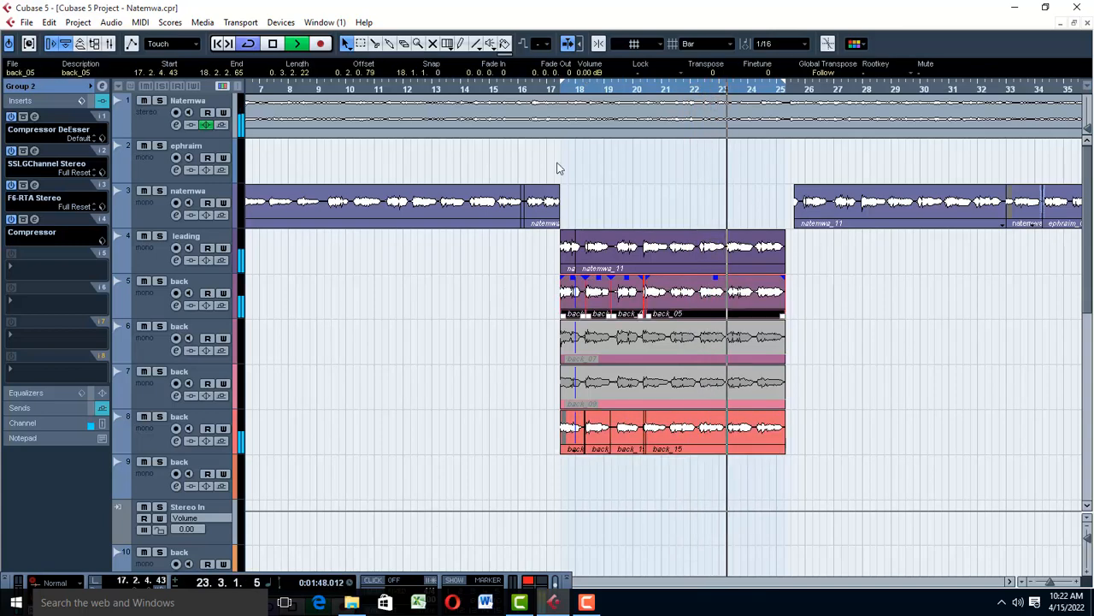
pyautogui.press('space')
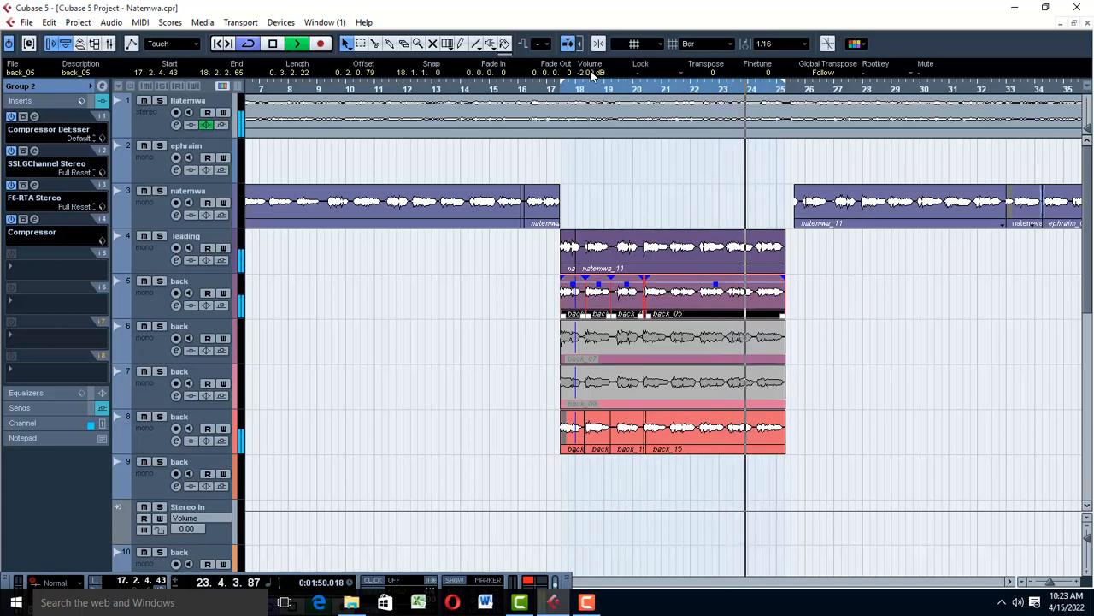
pyautogui.press('space')
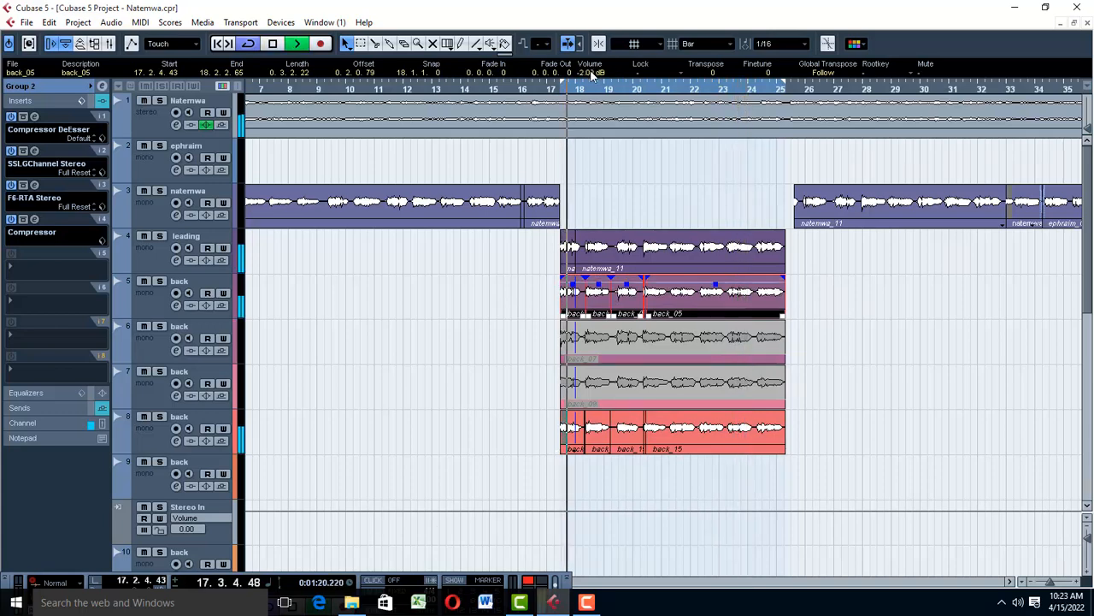
pyautogui.scroll(-2, 592, 74)
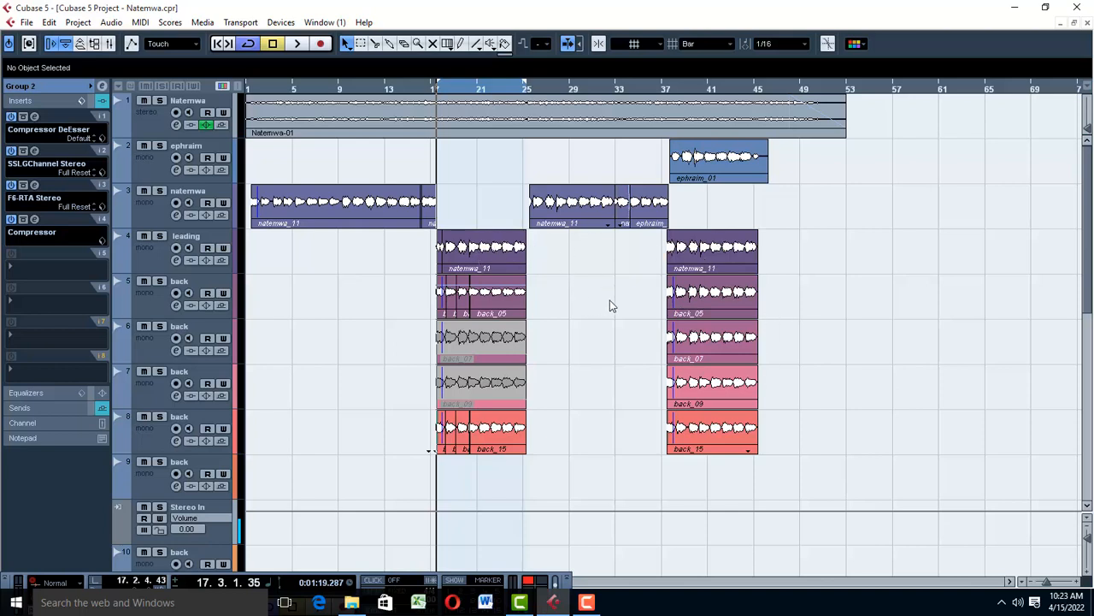
# Set the second chorus's back_05 event to the same -3.00 dB and mute its back_07 and back_09 events
pyautogui.moveTo(385, 297); pyautogui.dragTo(385, 297)
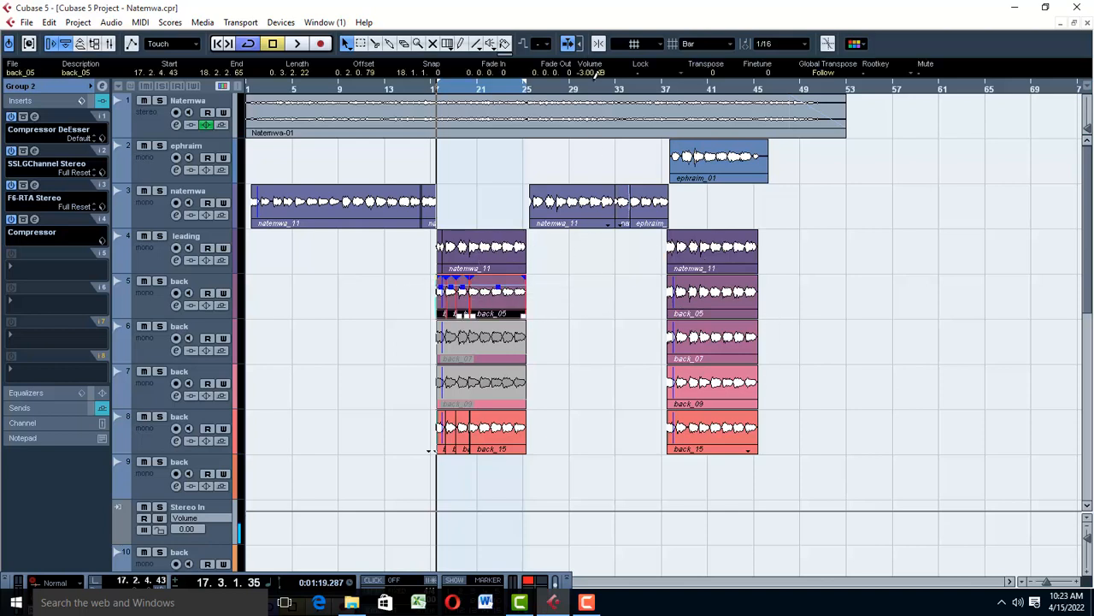
pyautogui.click(724, 296)
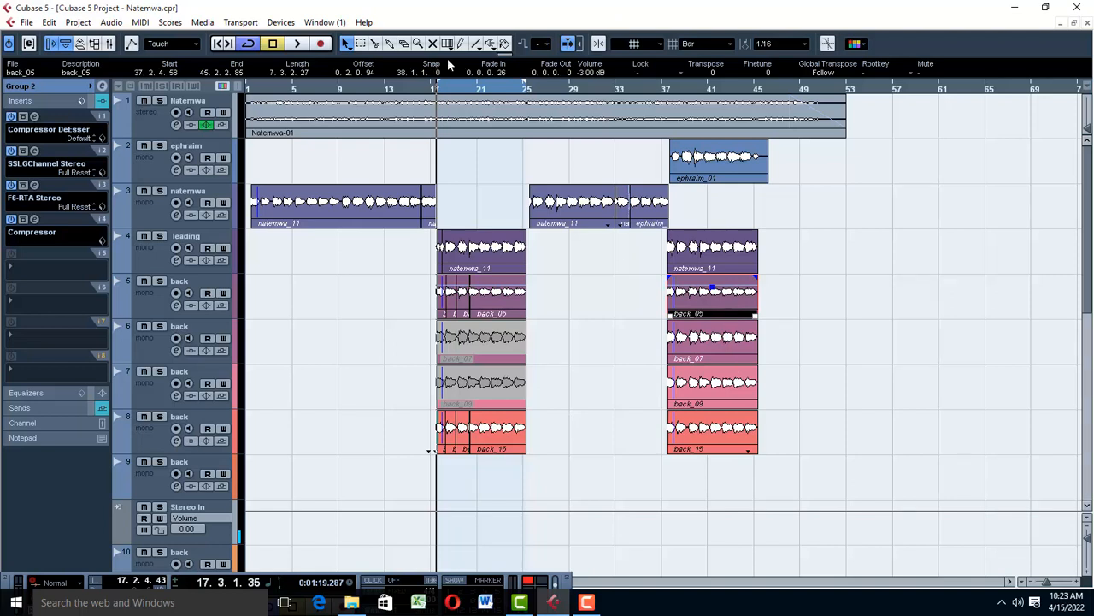
pyautogui.click(694, 344)
pyautogui.click(706, 387)
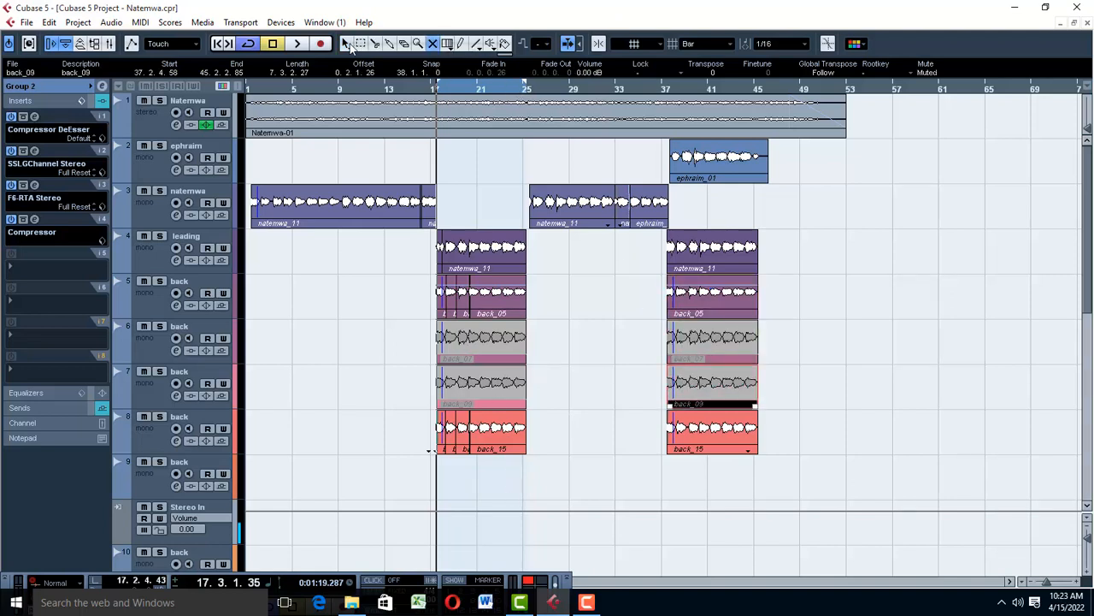
# Compare the event volumes on tracks 8 and 4 across both choruses, and set track 2's vocal event to -2.00 dB
pyautogui.moveTo(596, 430); pyautogui.dragTo(387, 511)
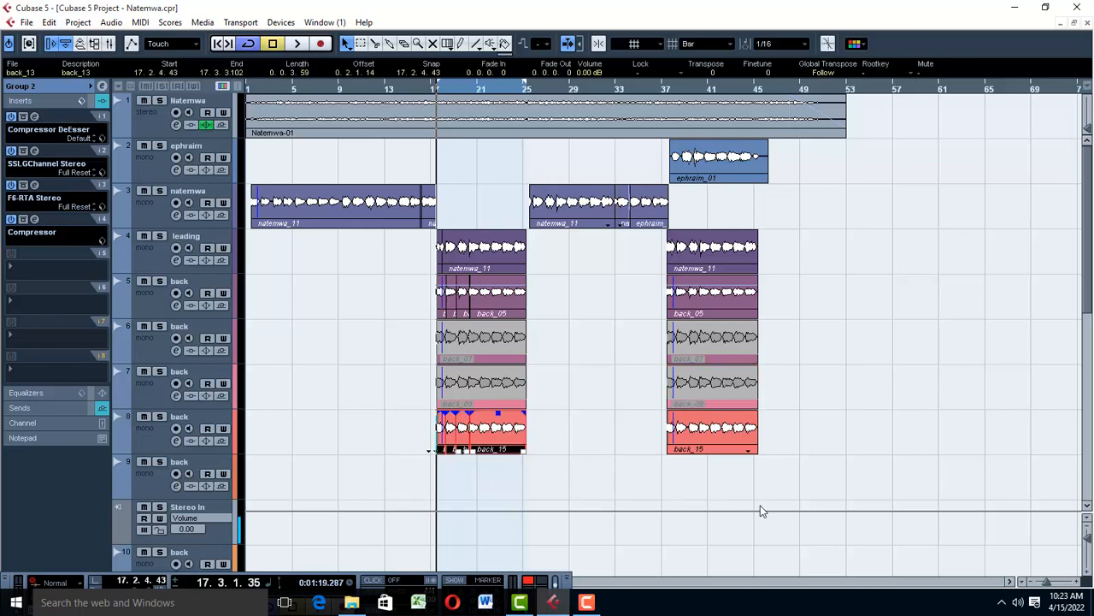
pyautogui.click(704, 441)
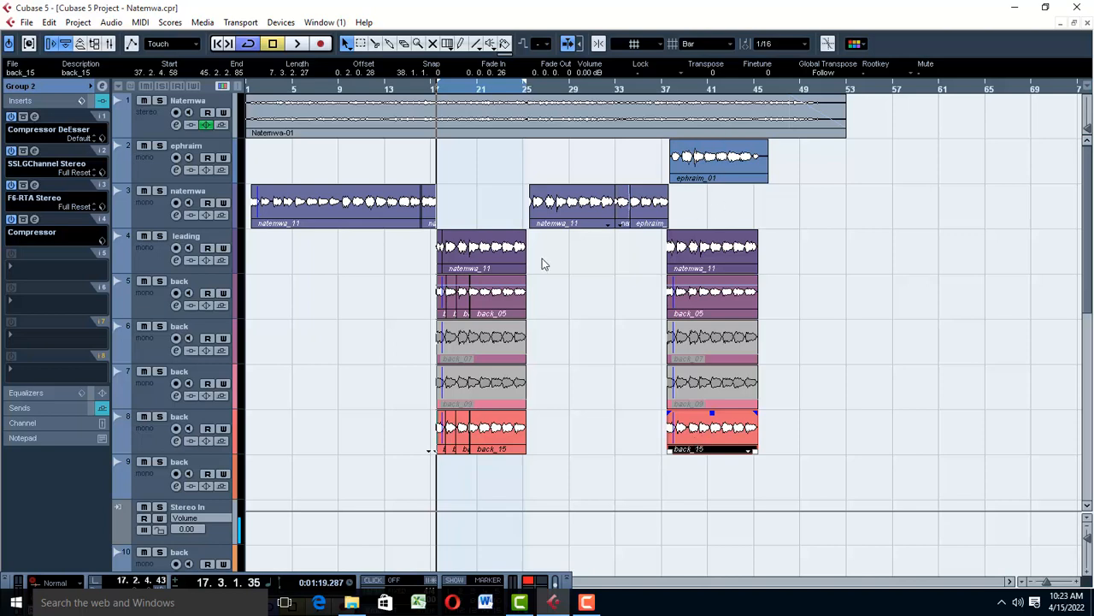
pyautogui.click(464, 264)
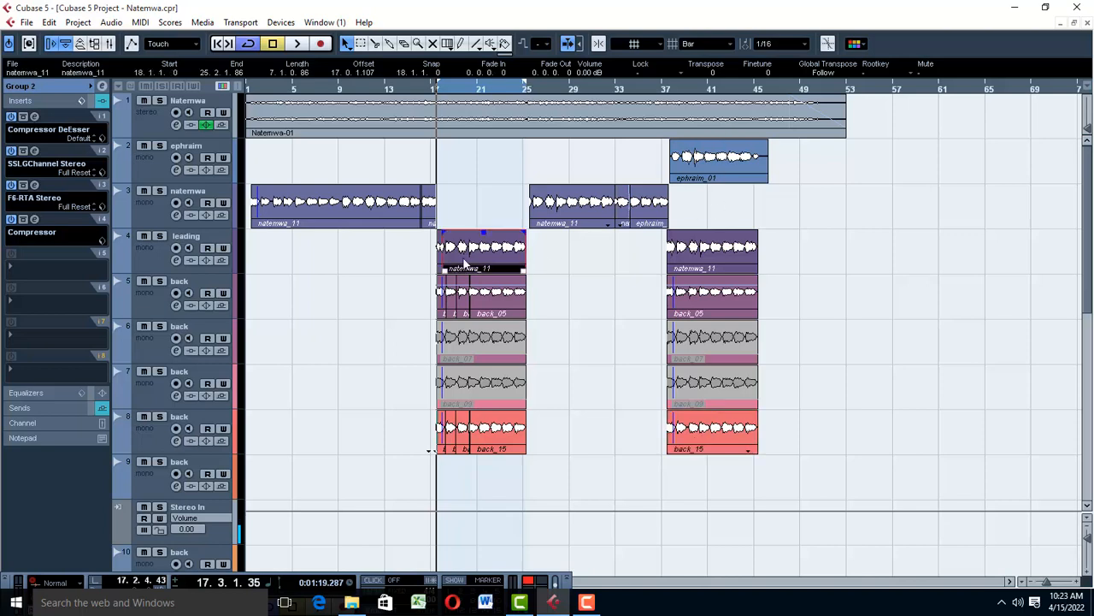
pyautogui.click(738, 260)
pyautogui.click(711, 175)
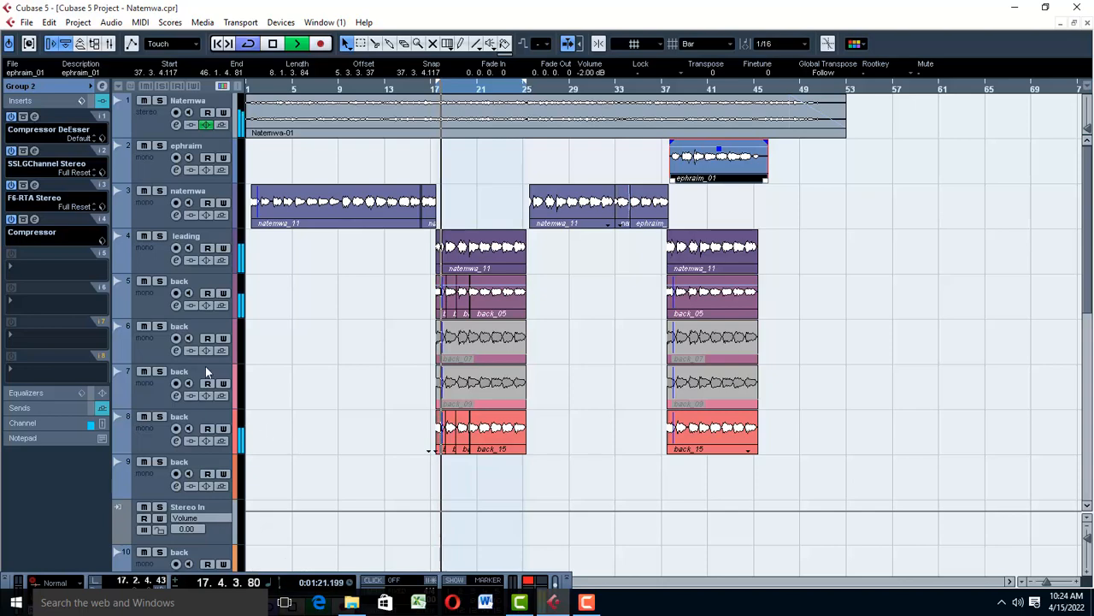
# Raise Group 2's send to FX 1-Reverb A to -15.13 and replay the chorus from its start
pyautogui.scroll(-5, 205, 371)
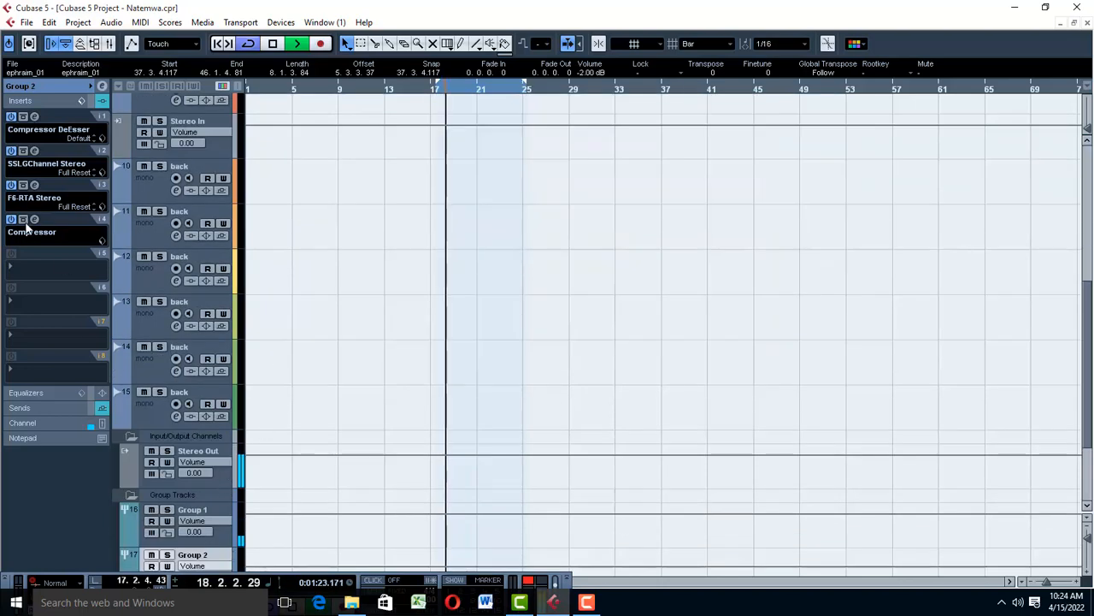
pyautogui.click(42, 407)
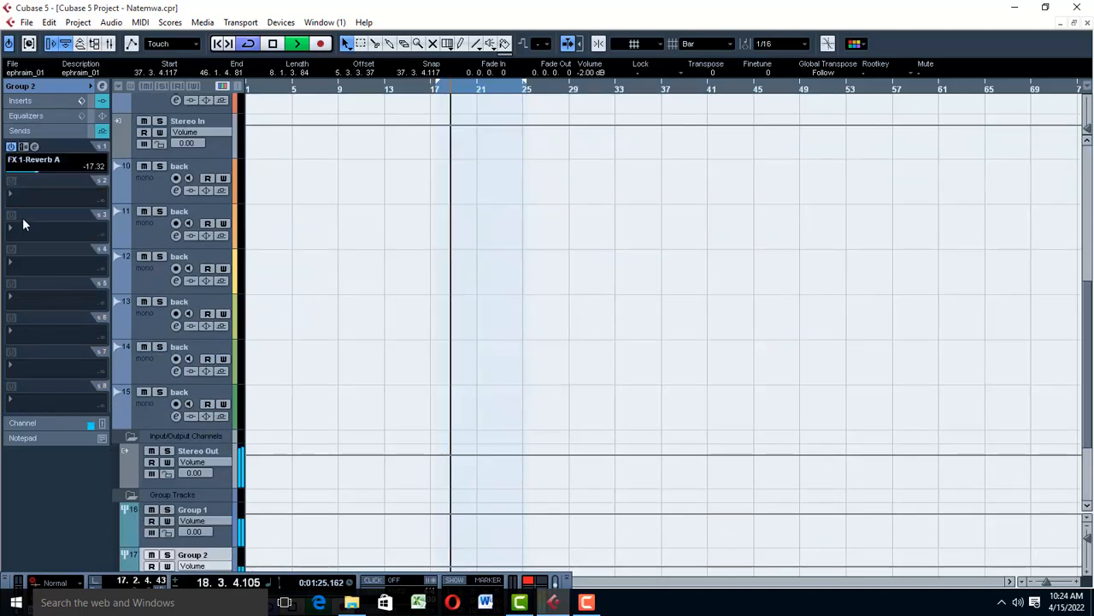
pyautogui.click(39, 172)
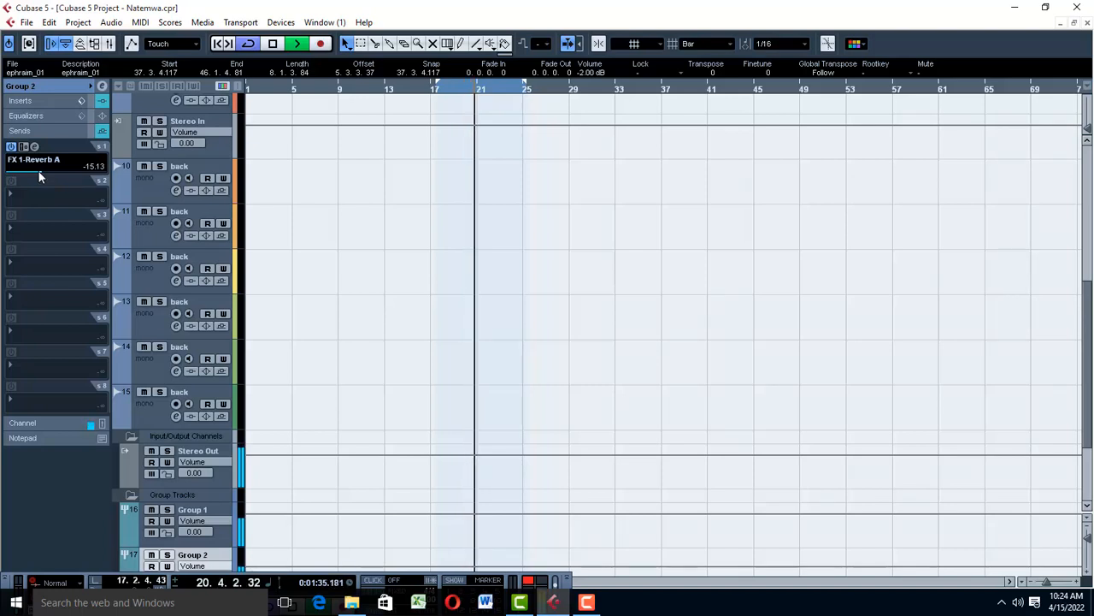
pyautogui.press('space')
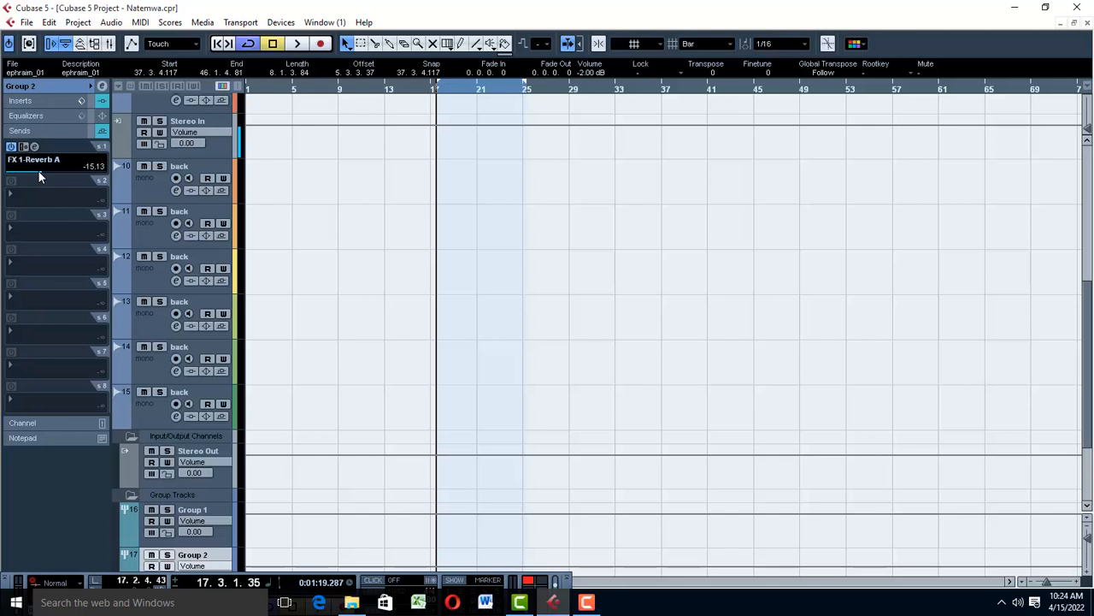
pyautogui.press('space')
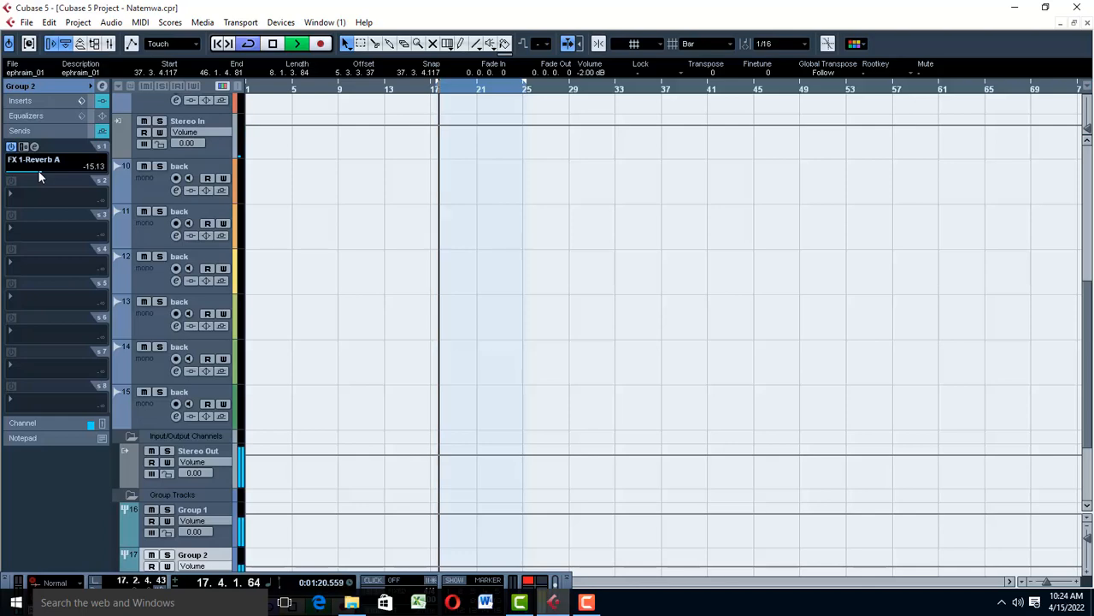
# Return to the vocal tracks, select back track 8, and save the project
pyautogui.scroll(5, 340, 276)
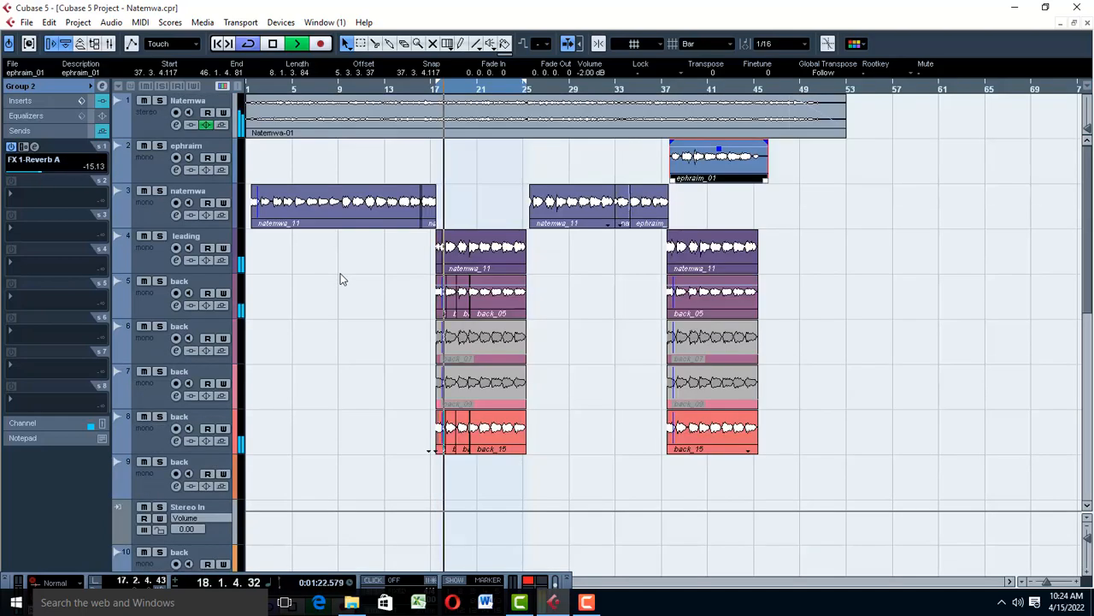
pyautogui.click(156, 433)
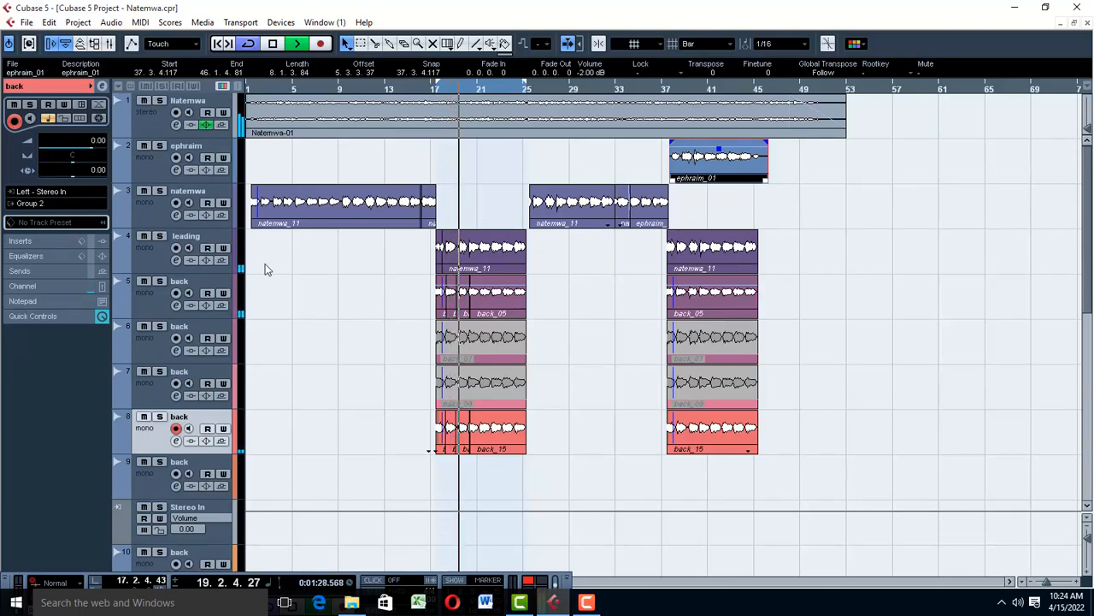
pyautogui.click(27, 22)
pyautogui.click(48, 118)
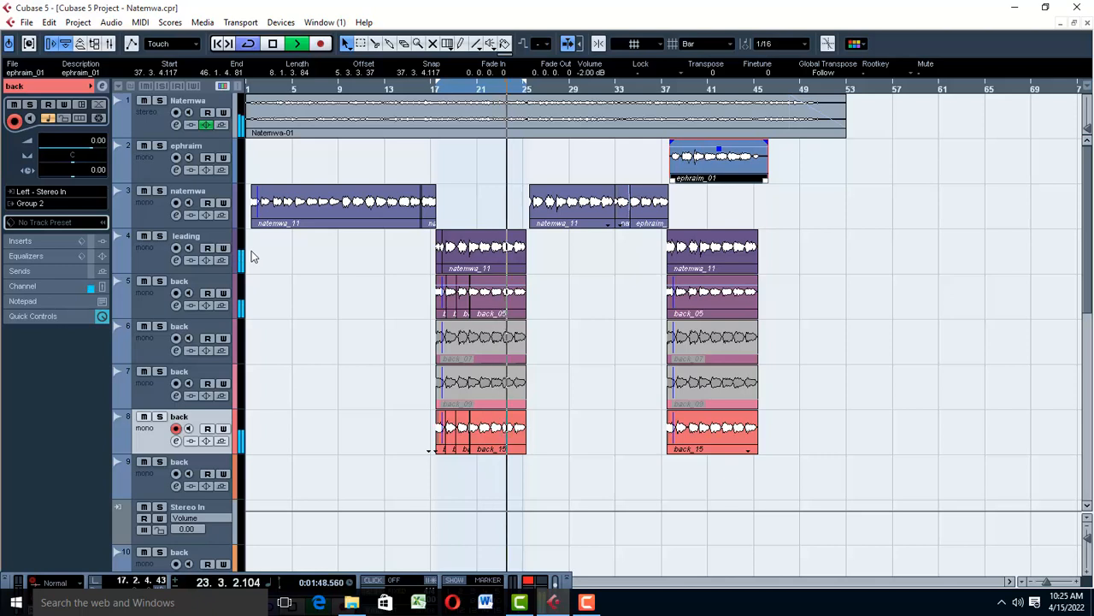
# Review the channel settings of back tracks 5 and 8 and replay the looped chorus
pyautogui.press('space')
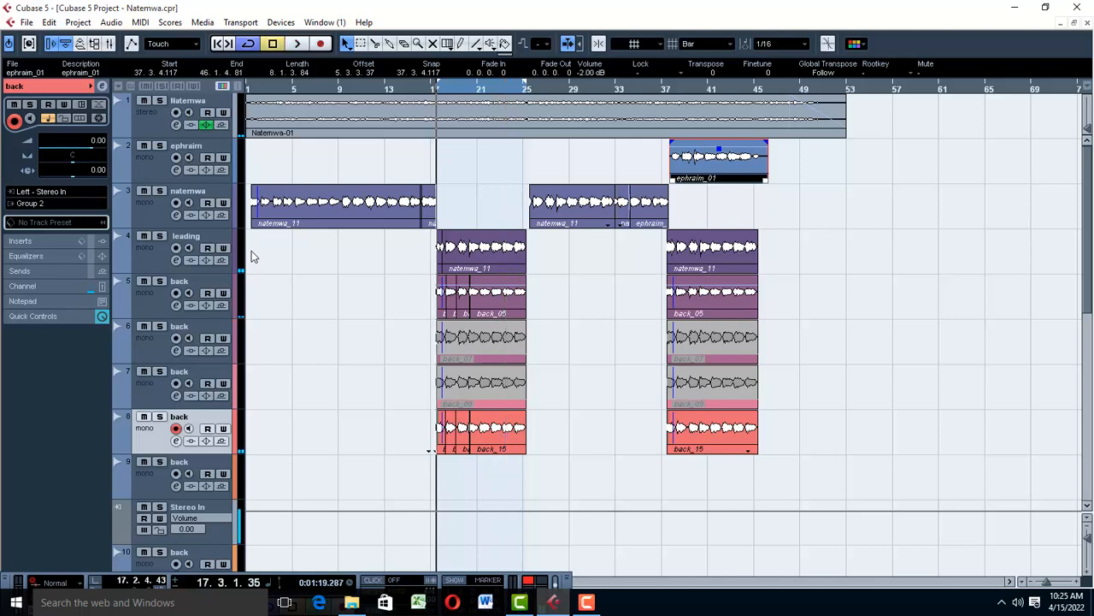
pyautogui.click(158, 309)
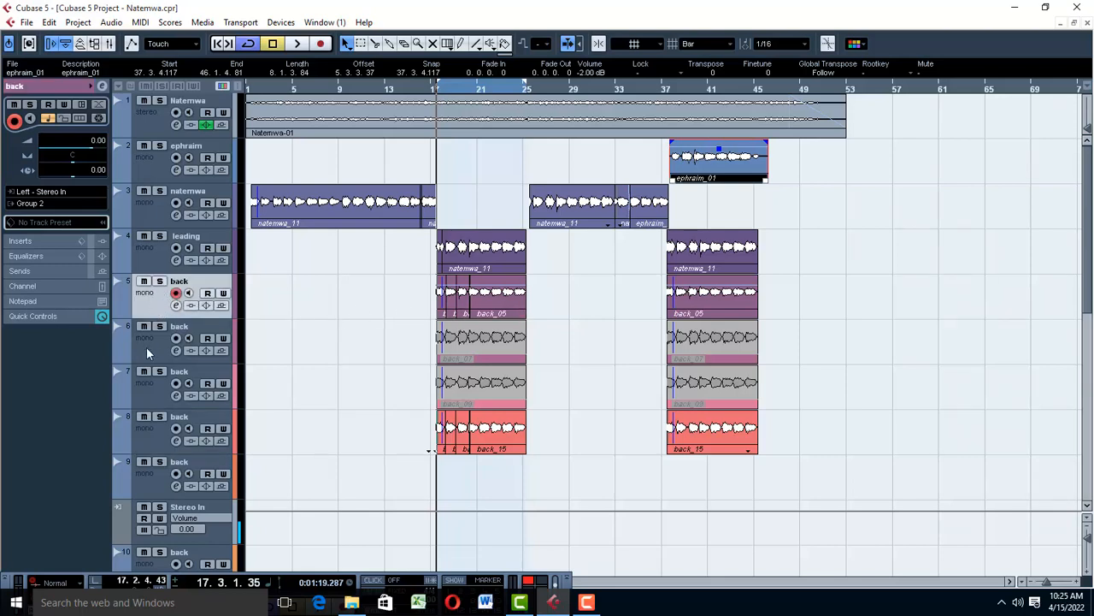
pyautogui.click(150, 429)
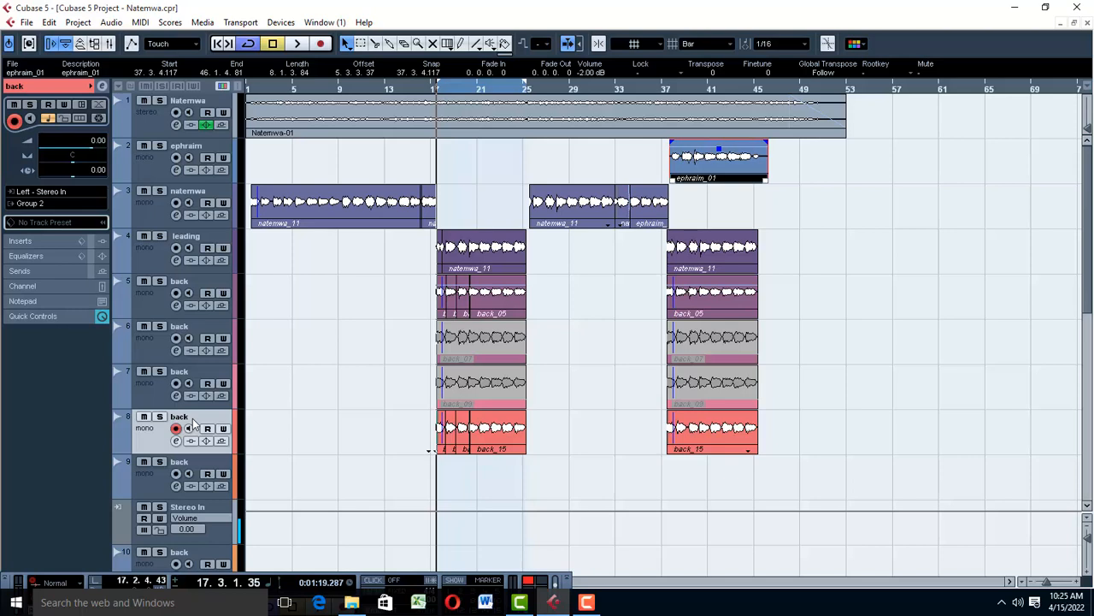
pyautogui.press('space')
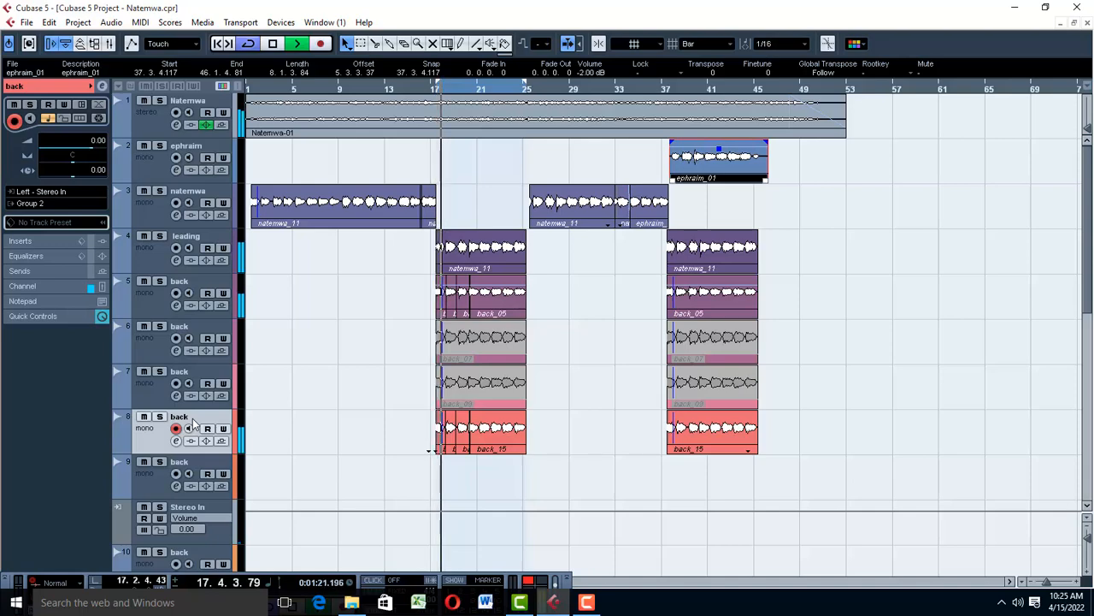
# Deselect the vocal event on track 2 and save the project again
pyautogui.click(607, 422)
pyautogui.click(27, 23)
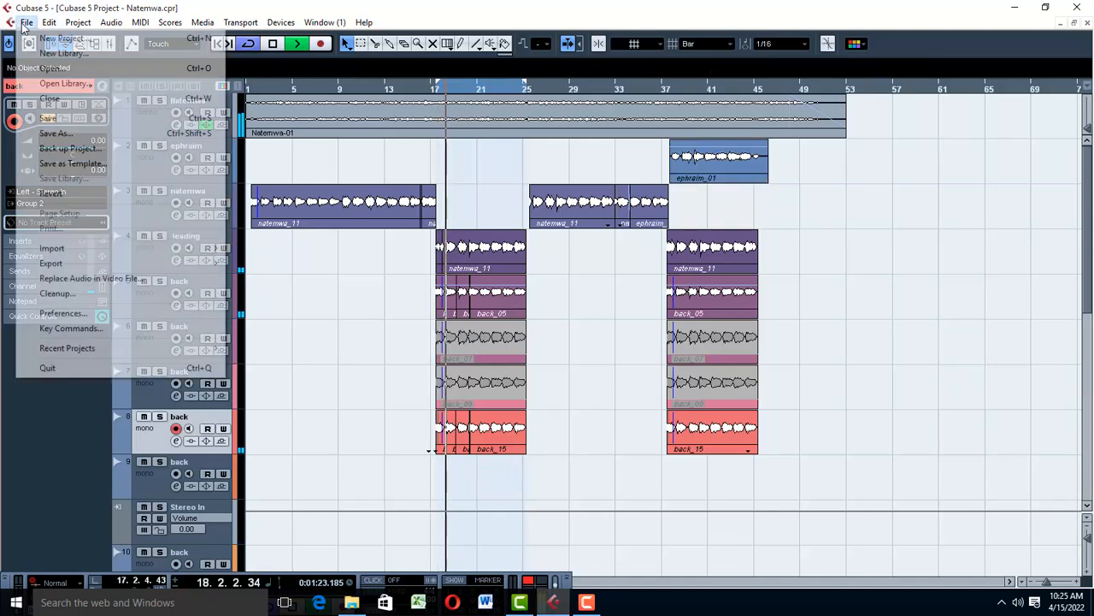
pyautogui.click(53, 118)
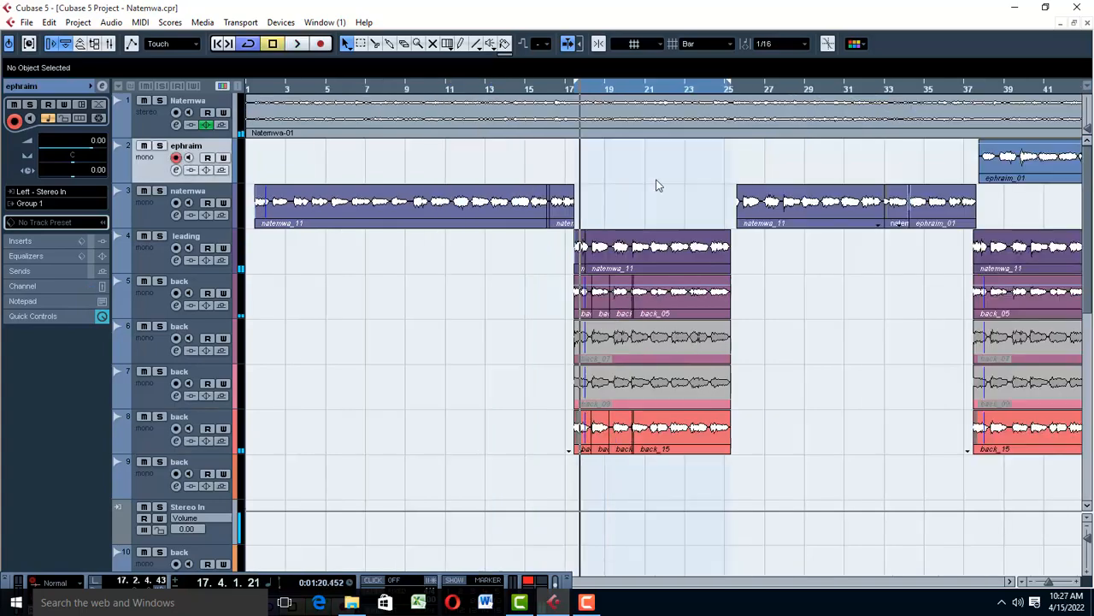
# Replay the first chorus with the lead and backing vocal events enlarged
pyautogui.press('h')
pyautogui.press('h')
pyautogui.press('h')
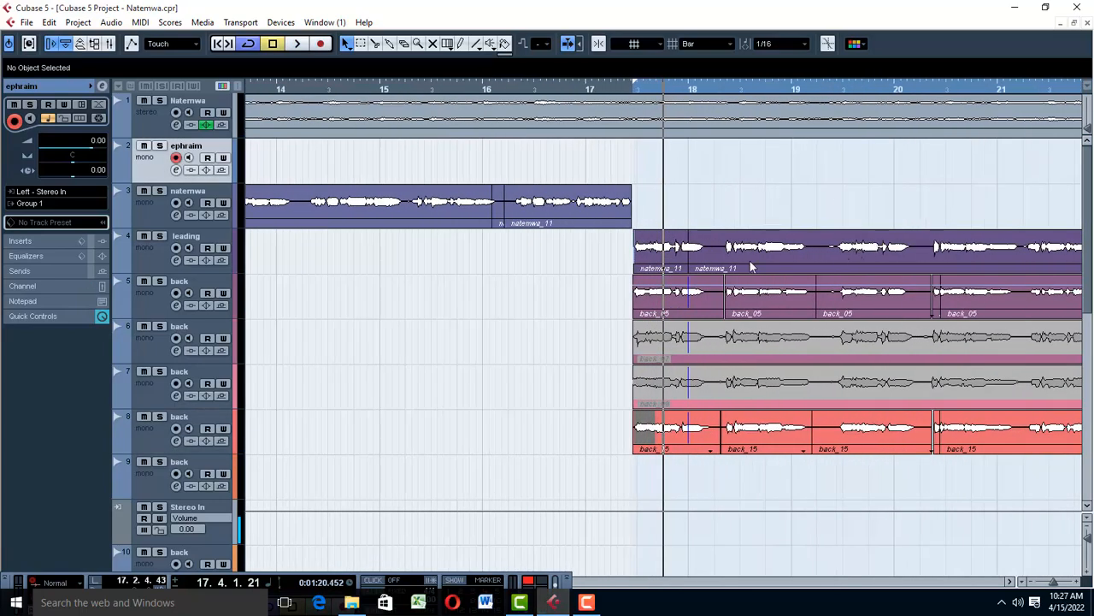
pyautogui.click(1011, 583)
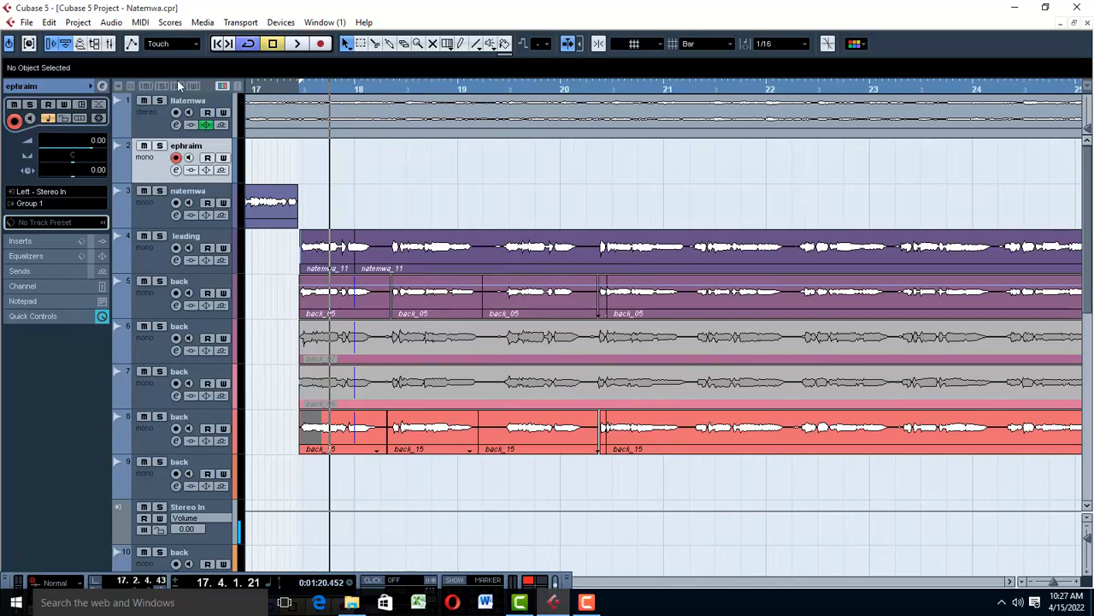
pyautogui.press('space')
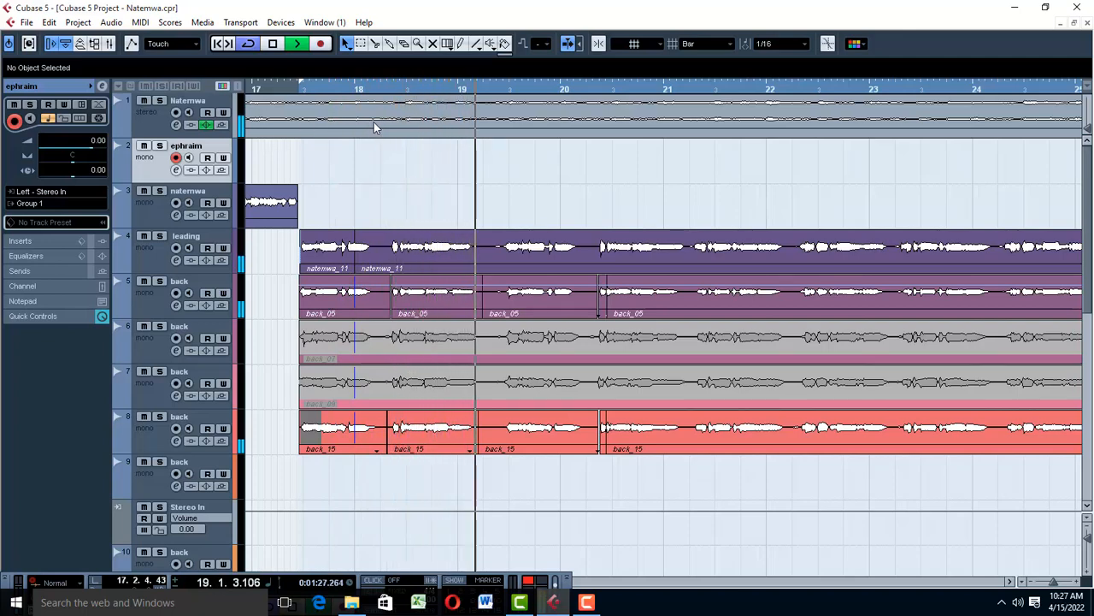
pyautogui.click(387, 89)
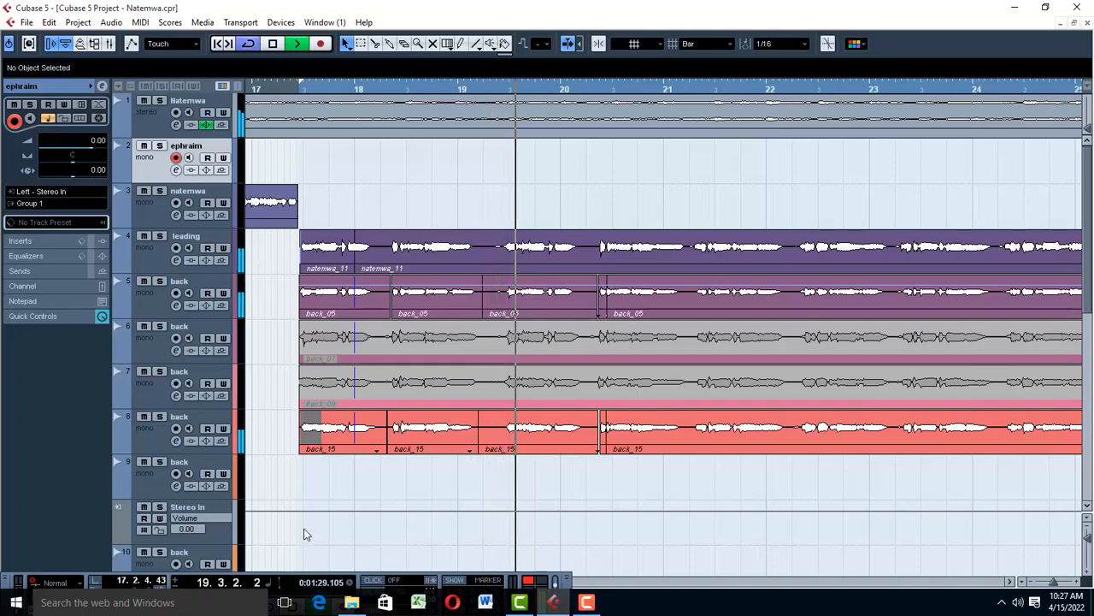
# Open Group 2's channel settings, enable EQ band 3 at 4.6 dB and 8362 Hz, and compare it with the band off
pyautogui.scroll(-5, 305, 534)
pyautogui.scroll(-1, 306, 537)
pyautogui.click(230, 423)
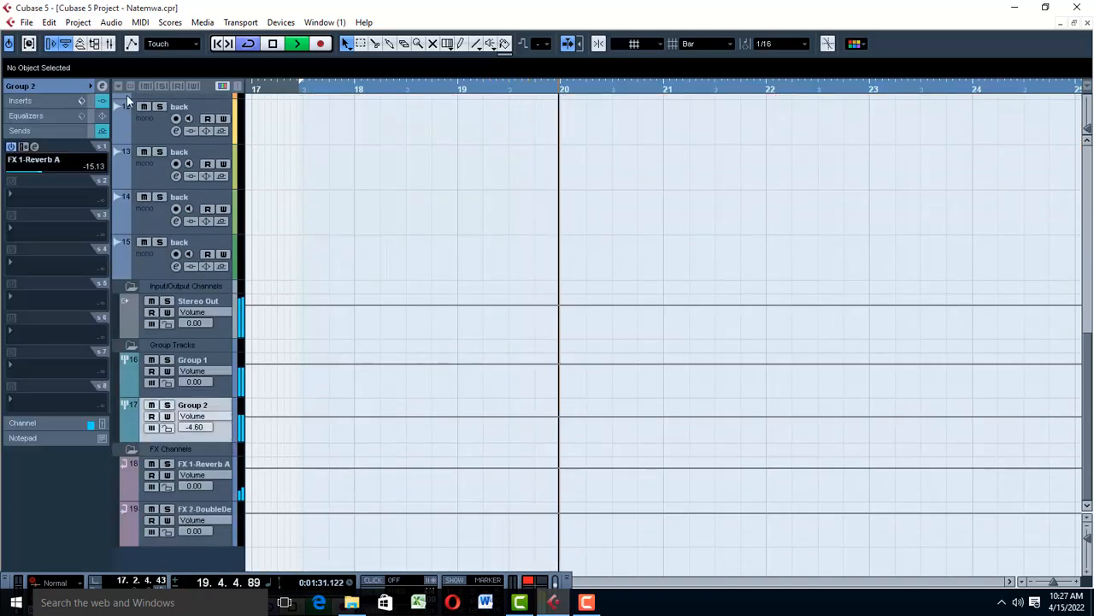
pyautogui.click(103, 88)
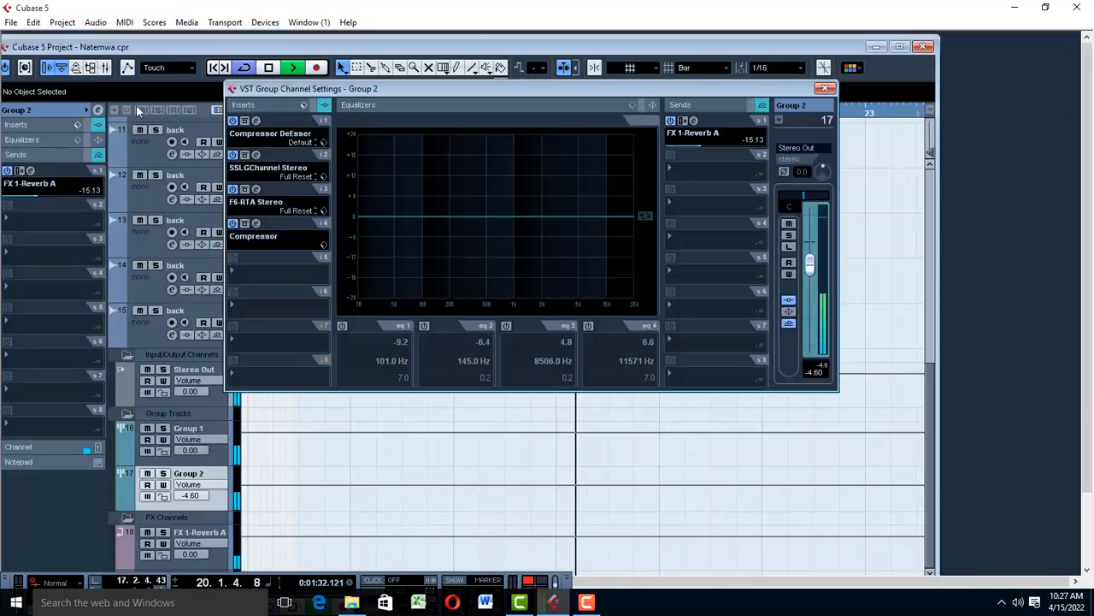
pyautogui.click(506, 325)
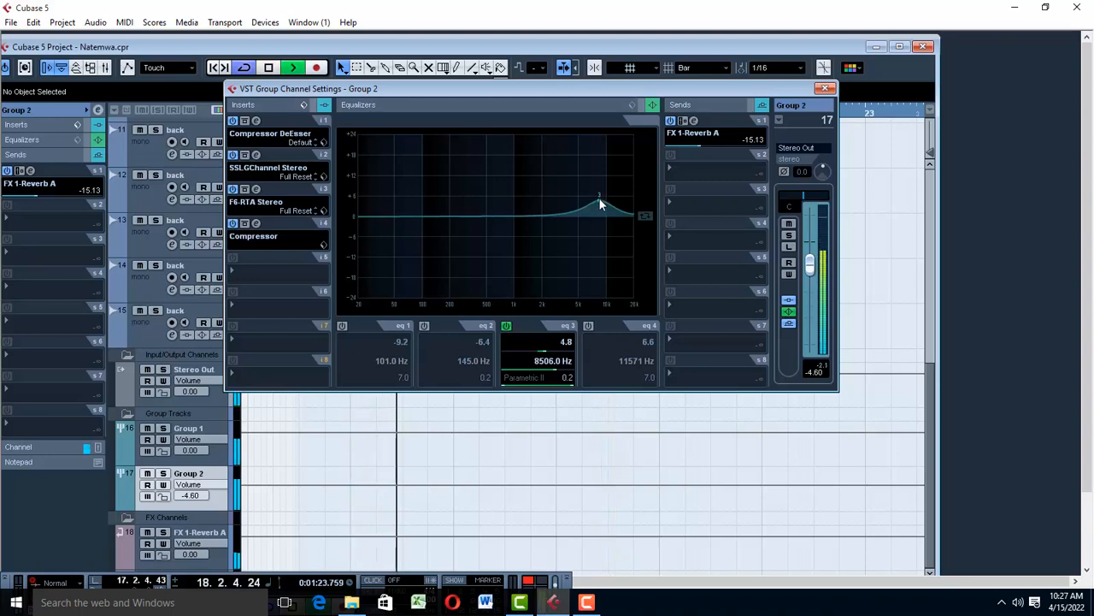
pyautogui.doubleClick(599, 199)
pyautogui.click(600, 198)
pyautogui.doubleClick(600, 198)
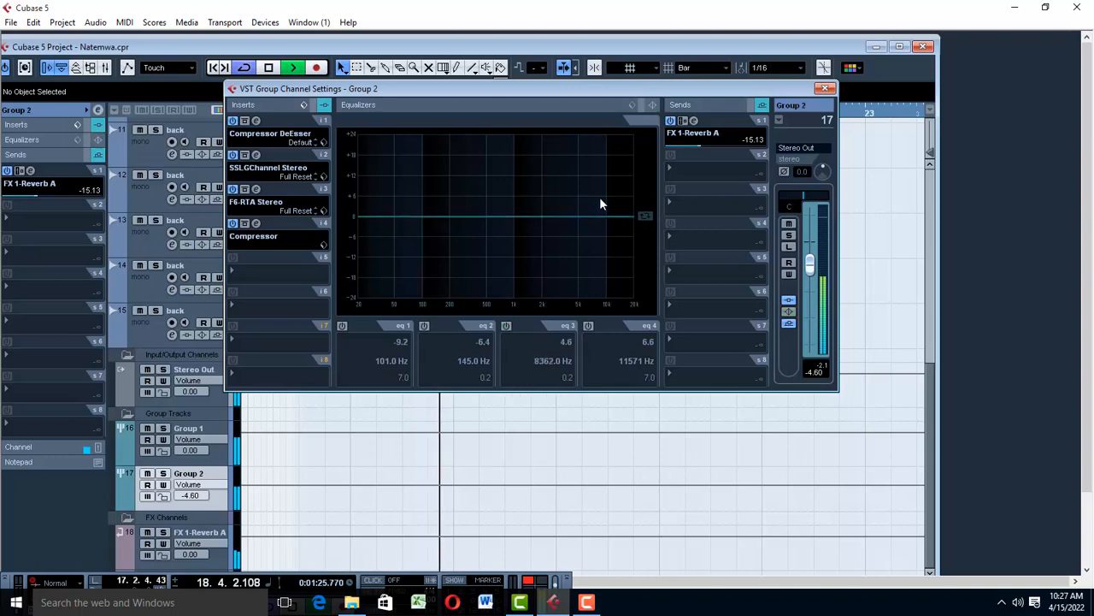
pyautogui.click(506, 324)
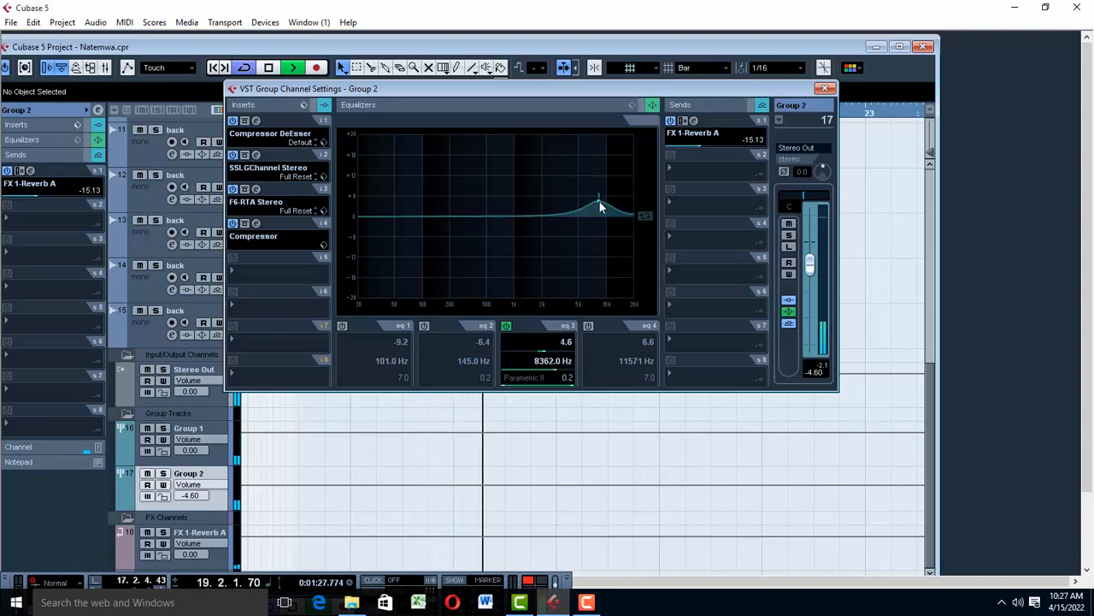
# Move Group 2's EQ band 3 to 4.0 dB at 10266 Hz, switch off band 4, and close the channel settings
pyautogui.moveTo(598, 199); pyautogui.dragTo(608, 203)
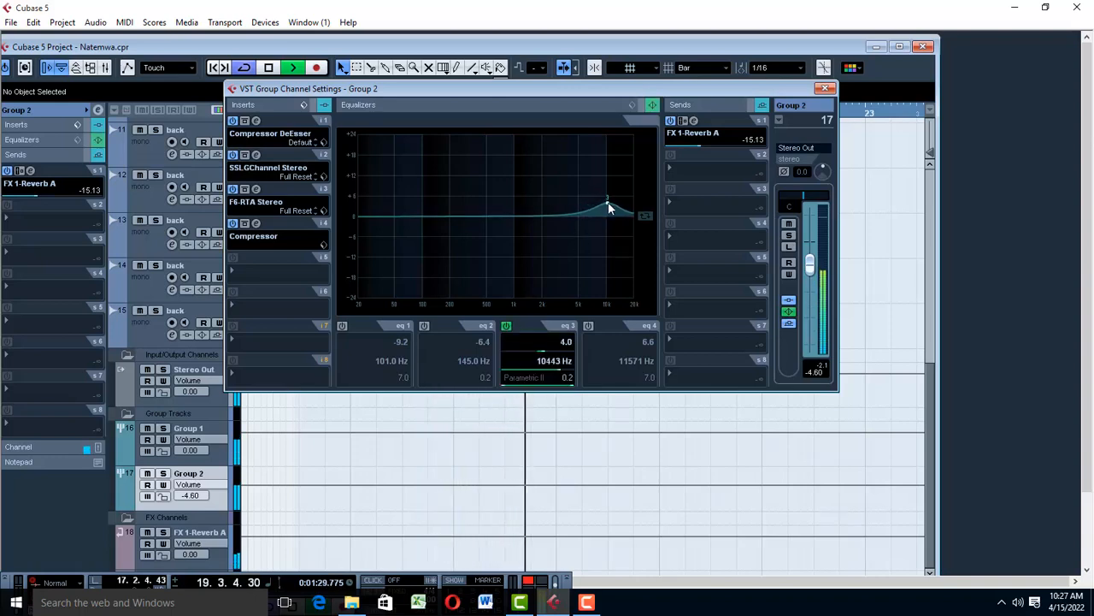
pyautogui.doubleClick(608, 203)
pyautogui.click(608, 203)
pyautogui.click(506, 326)
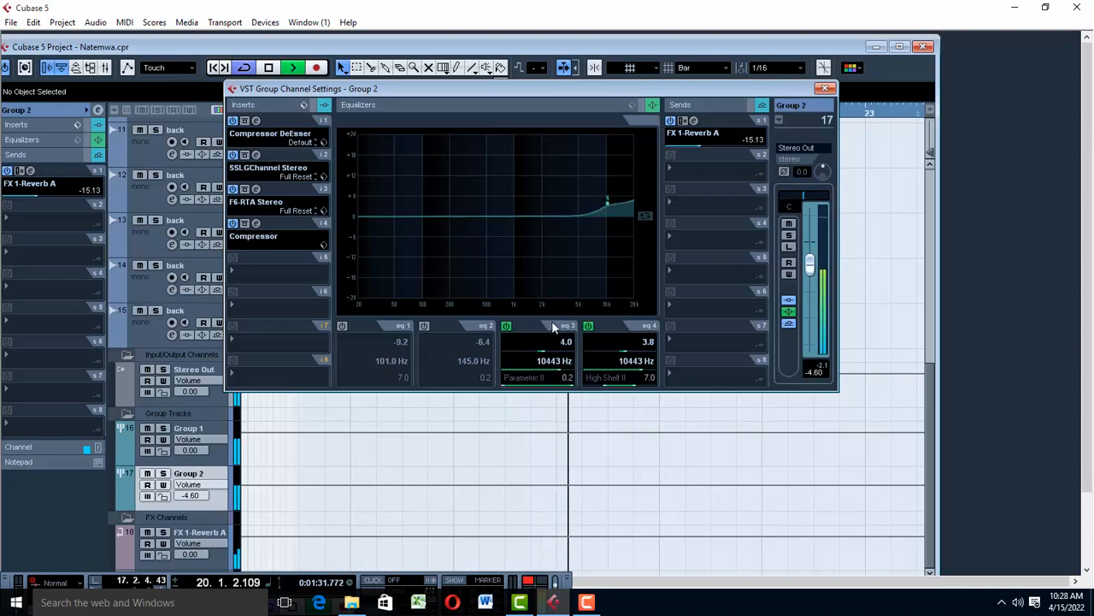
pyautogui.click(589, 326)
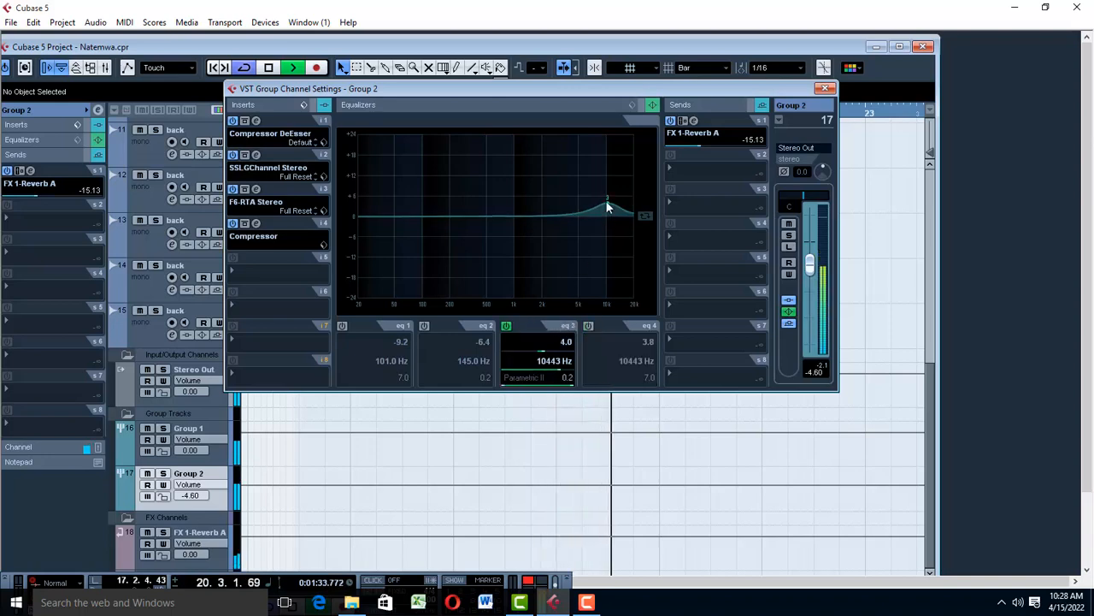
pyautogui.moveTo(608, 203); pyautogui.dragTo(608, 203)
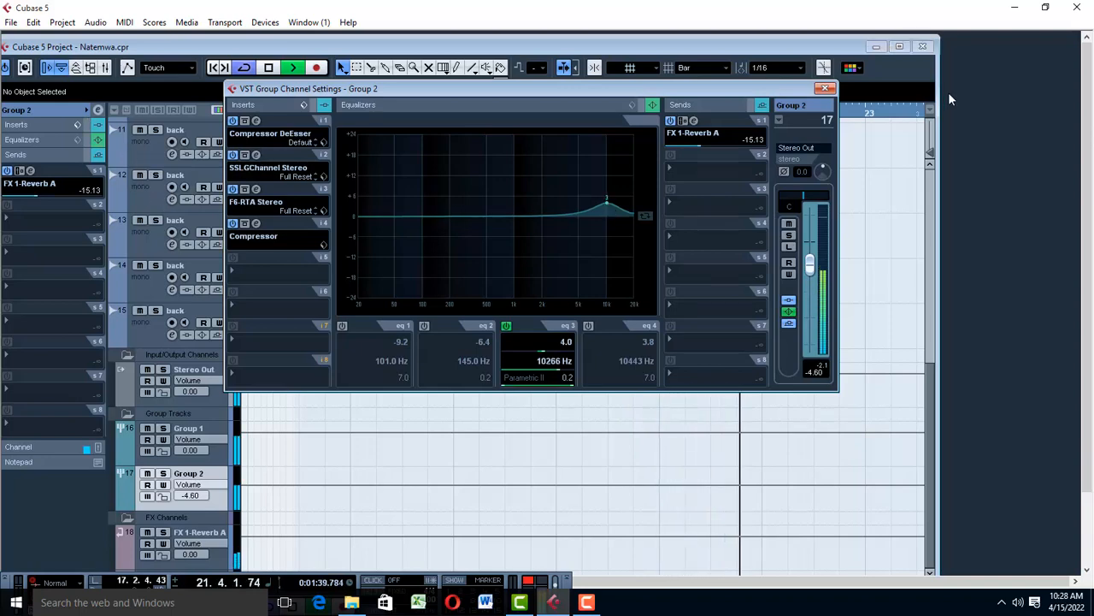
pyautogui.click(826, 90)
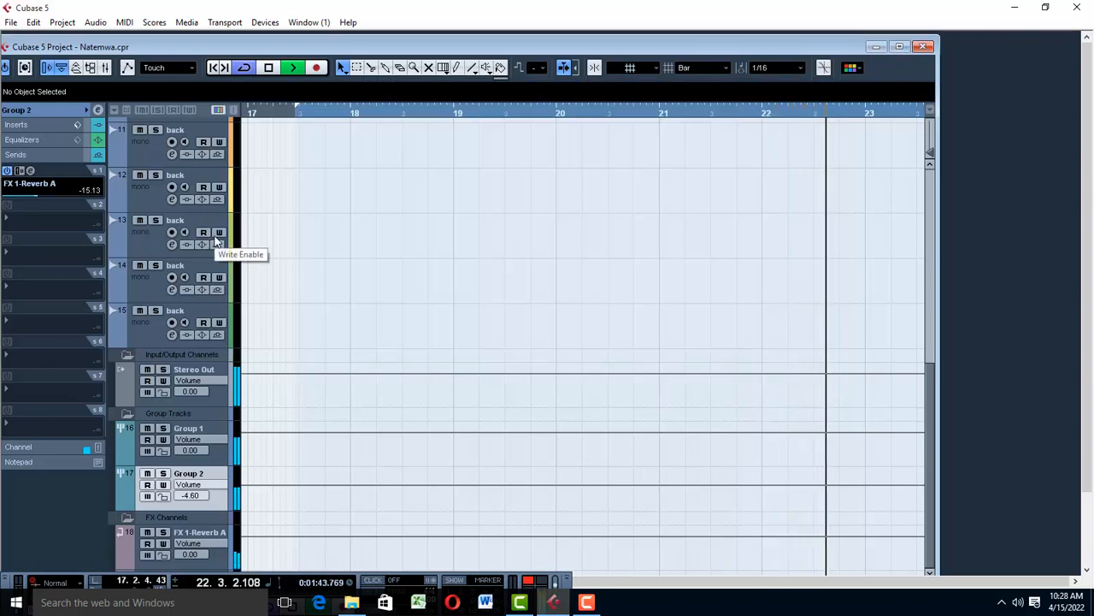
# Maximize the project window and replay the looped chorus with all the vocal tracks in view
pyautogui.press('space')
pyautogui.scroll(5, 269, 233)
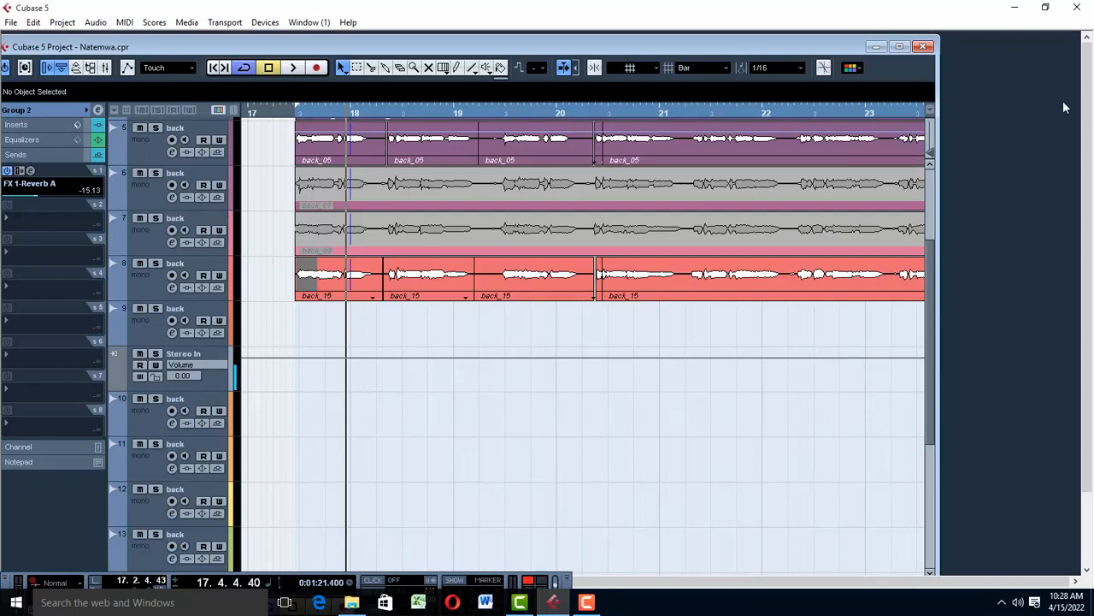
pyautogui.click(898, 48)
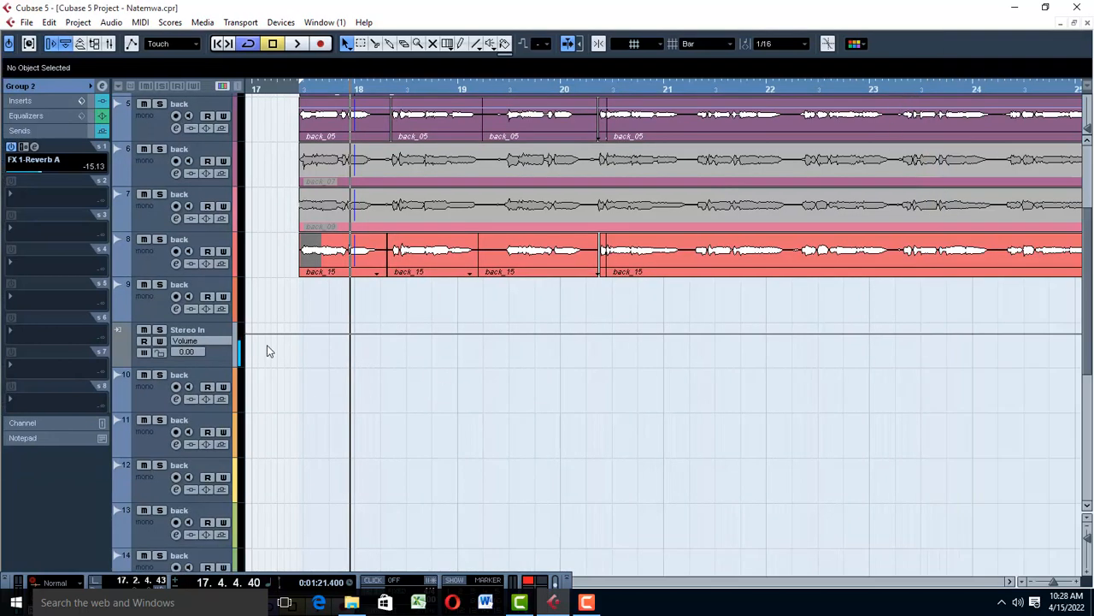
pyautogui.press('g')
pyautogui.press('g')
pyautogui.press('g')
pyautogui.press('g')
pyautogui.press('g')
pyautogui.press('g')
pyautogui.press('g')
pyautogui.press('g')
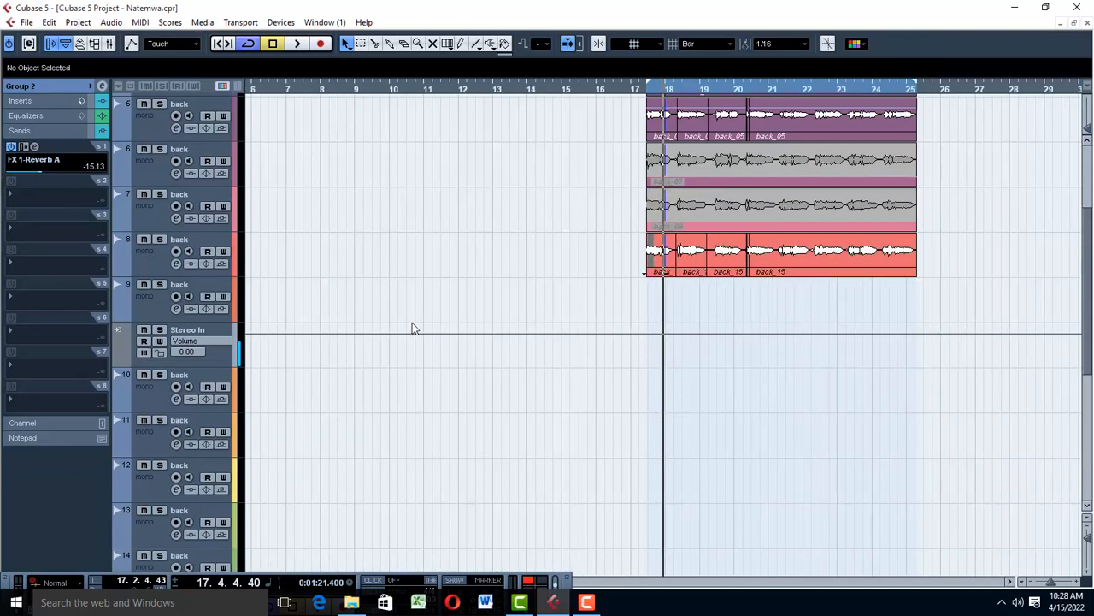
pyautogui.scroll(4, 685, 314)
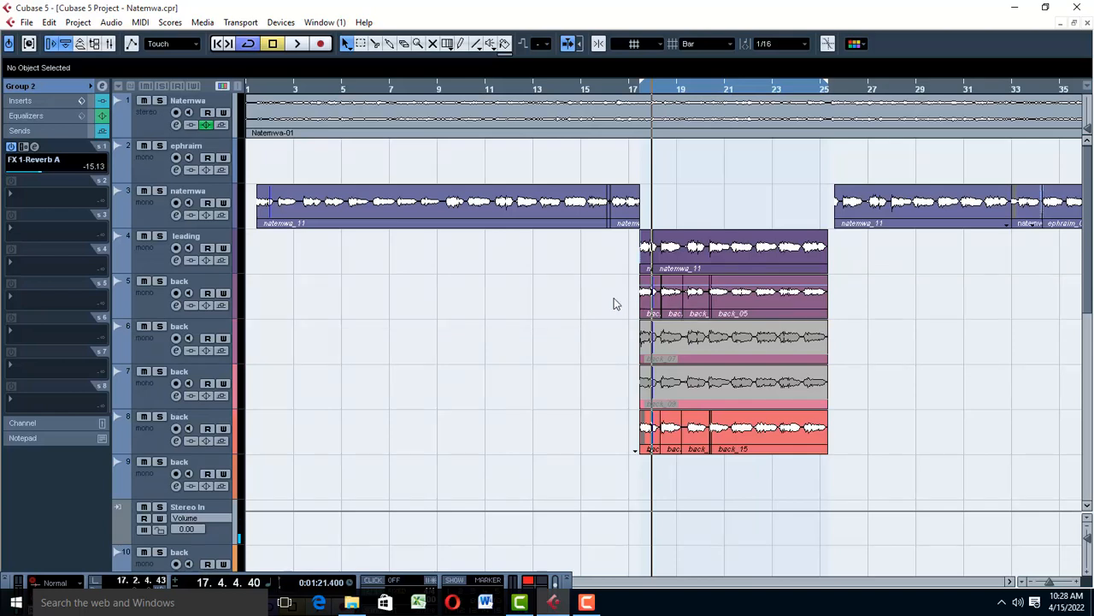
pyautogui.press('space')
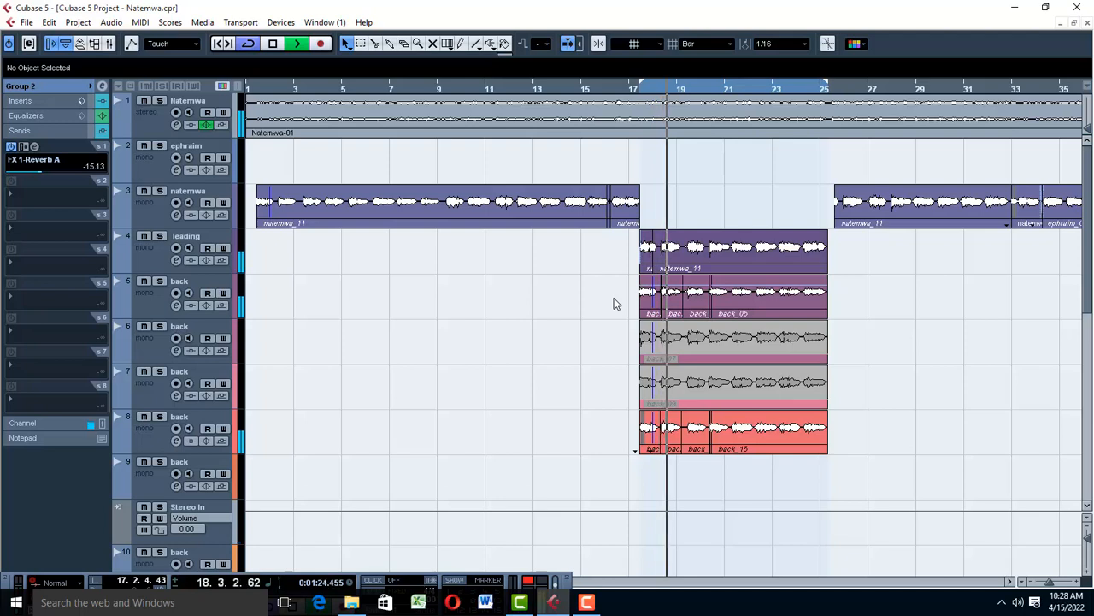
pyautogui.press('space')
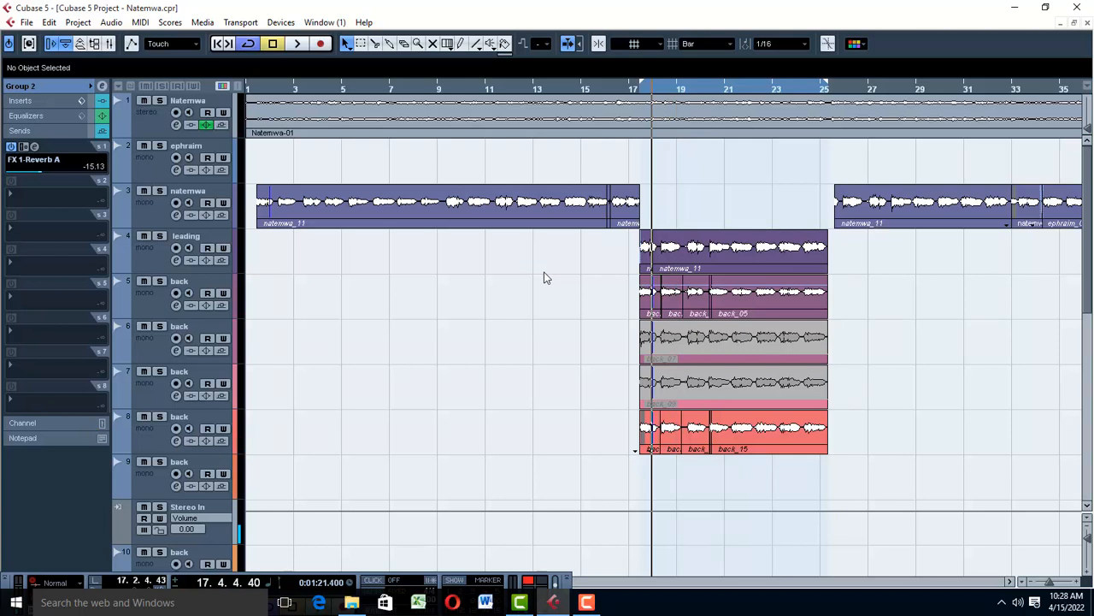
# Review Group 2's channel settings once more and play the chorus from the vocal tracks view
pyautogui.scroll(-10, 283, 310)
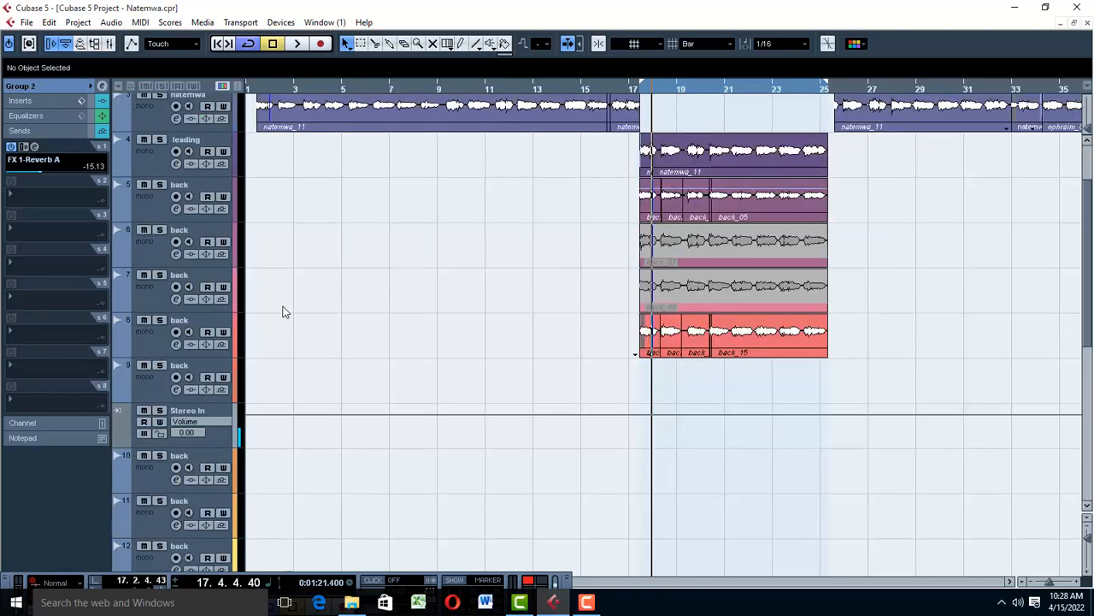
pyautogui.click(100, 88)
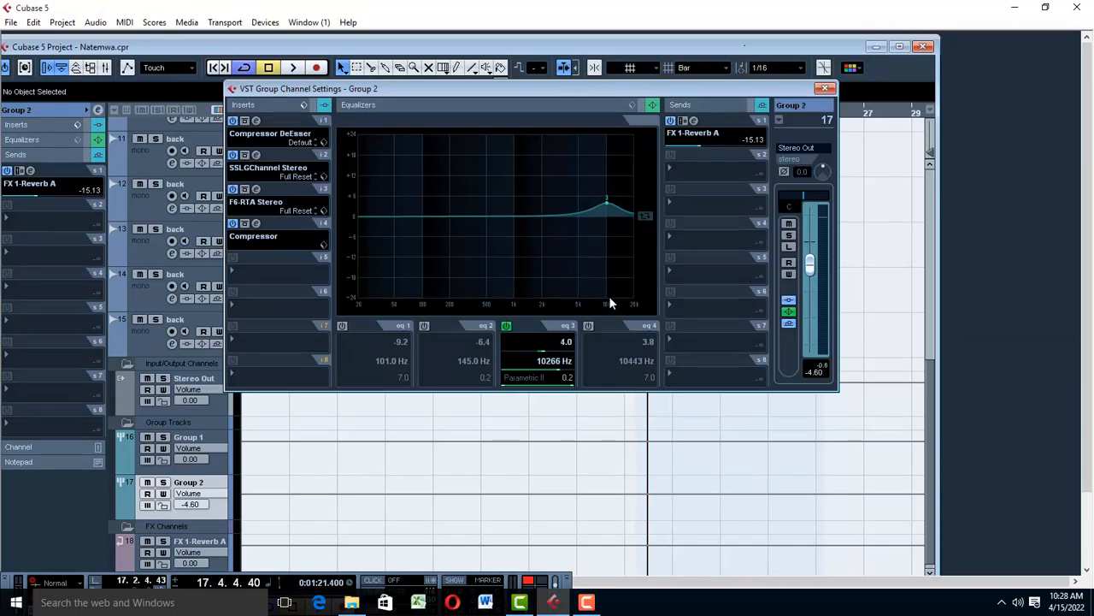
pyautogui.click(825, 88)
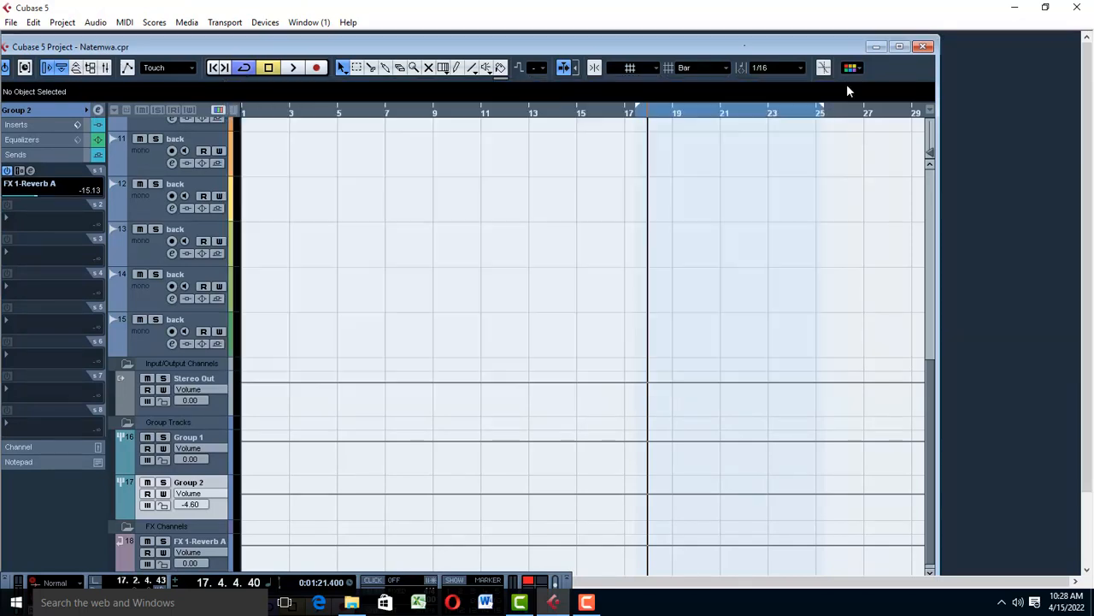
pyautogui.click(899, 47)
pyautogui.scroll(5, 611, 217)
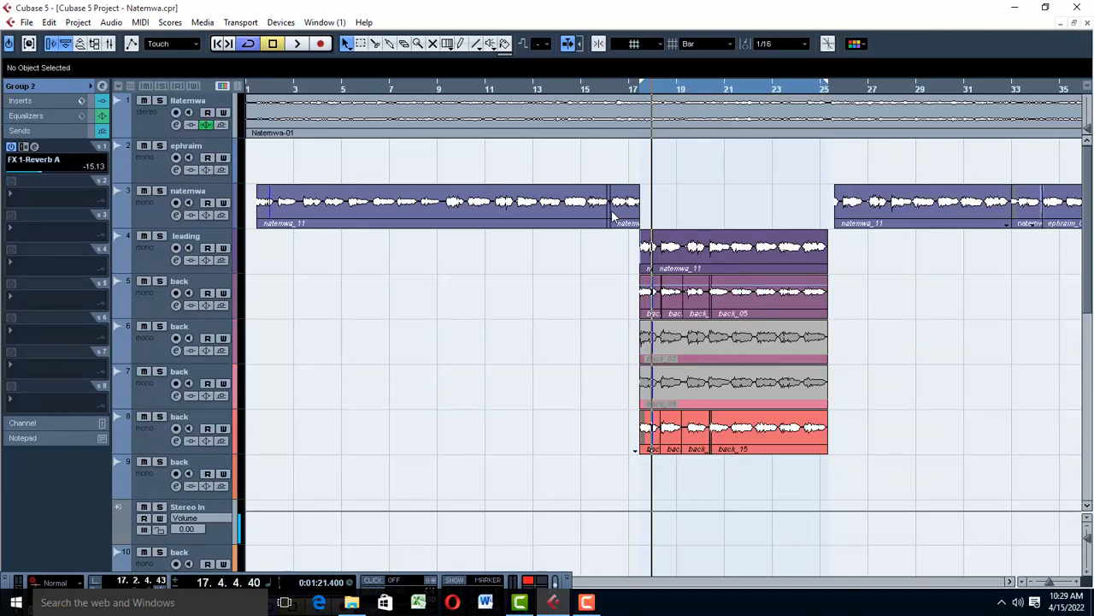
pyautogui.press('space')
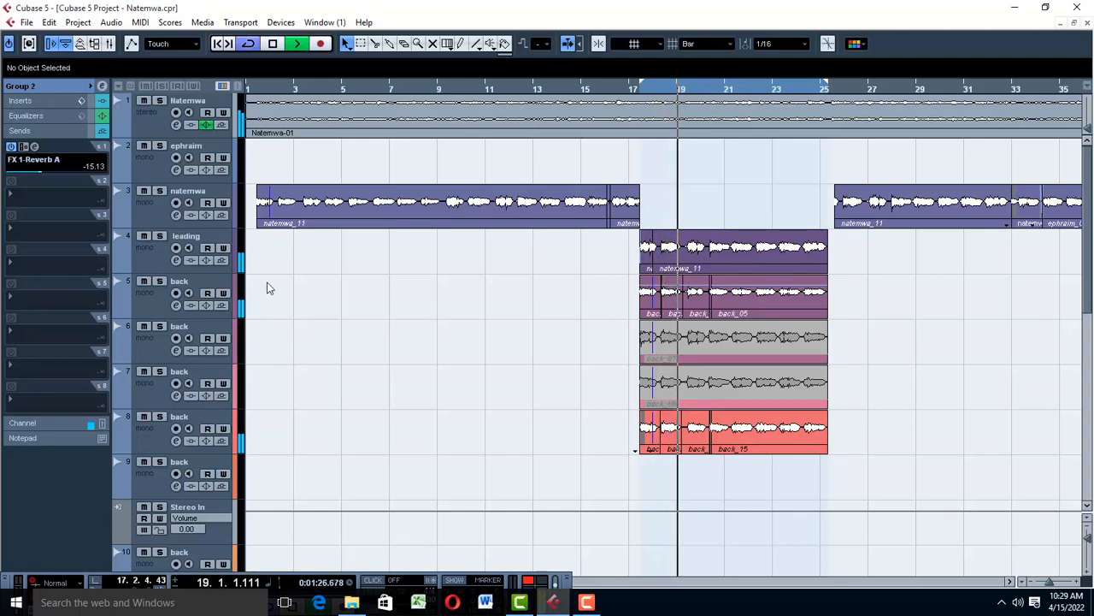
# Show the whole arrangement and save the project during playback
pyautogui.press('g')
pyautogui.press('g')
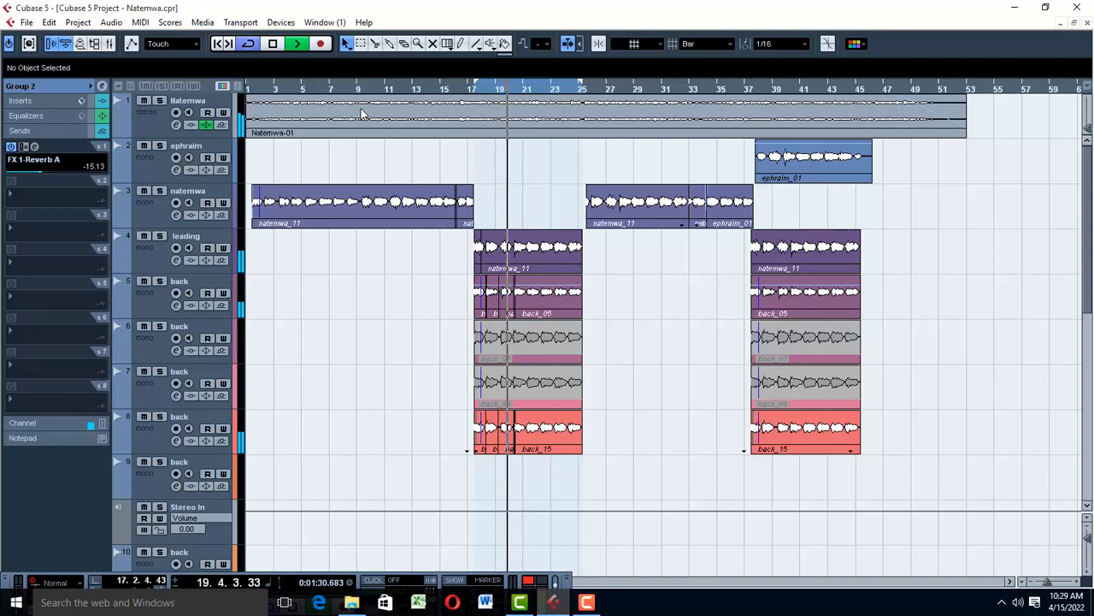
pyautogui.click(26, 23)
pyautogui.click(36, 117)
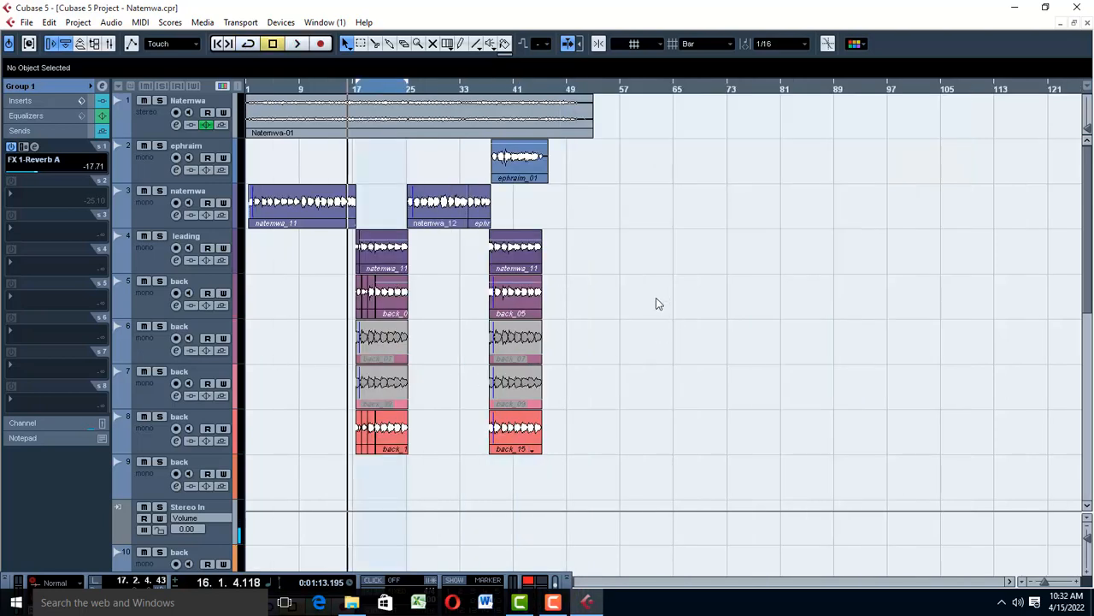
# Select the lead events and the back track 5 events in both choruses to check their volume, and deselect them
pyautogui.moveTo(726, 251); pyautogui.dragTo(293, 267)
pyautogui.moveTo(758, 284); pyautogui.dragTo(291, 289)
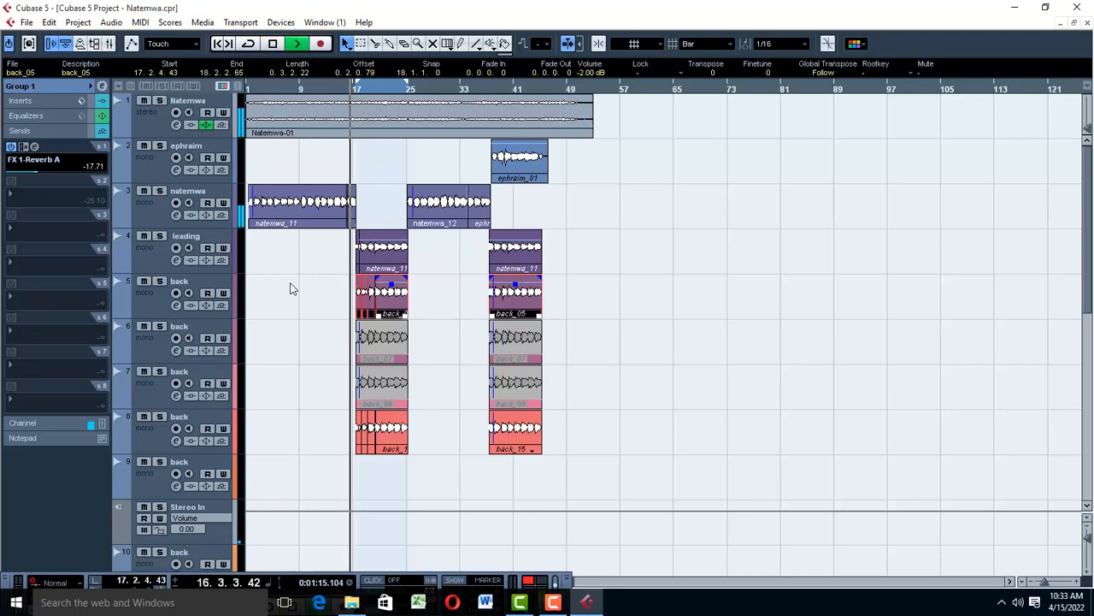
pyautogui.click(319, 306)
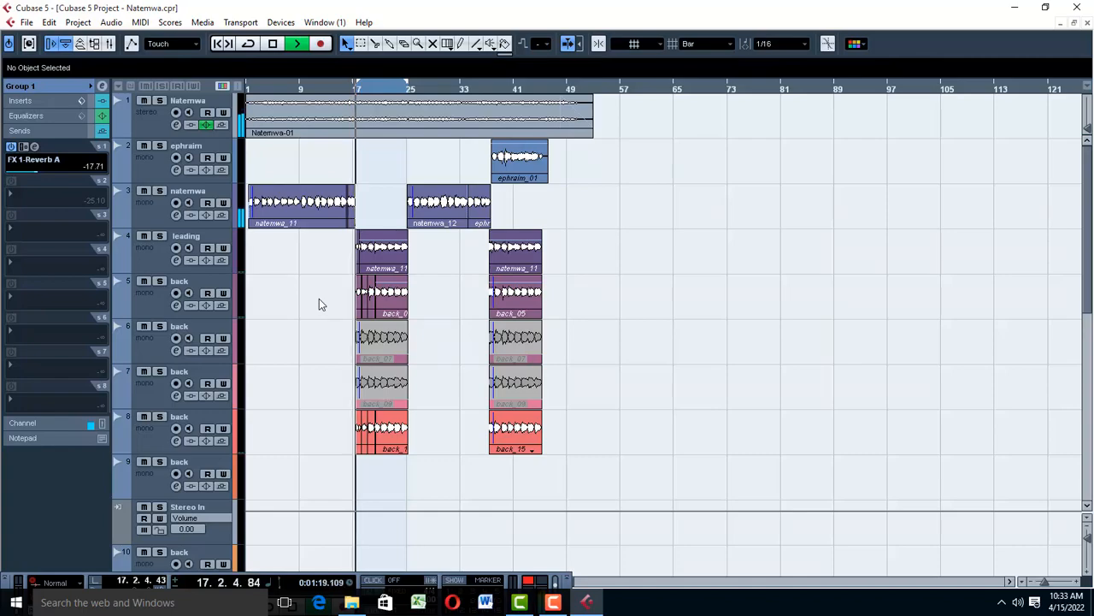
# Try to extend the first verse's last vocal event on track 3 into the chorus to 17.4.4.88, and undo it
pyautogui.press('h')
pyautogui.press('h')
pyautogui.press('h')
pyautogui.press('h')
pyautogui.press('h')
pyautogui.press('h')
pyautogui.press('h')
pyautogui.press('h')
pyautogui.press('h')
pyautogui.press('h')
pyautogui.press('h')
pyautogui.press('h')
pyautogui.press('h')
pyautogui.press('h')
pyautogui.press('h')
pyautogui.press('h')
pyautogui.press('h')
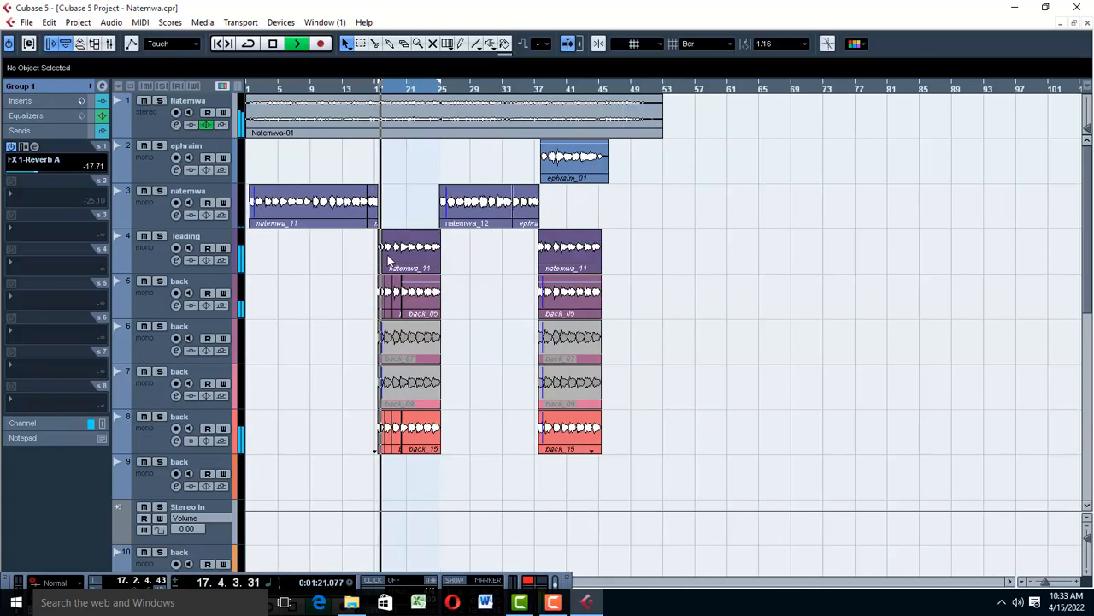
pyautogui.press('h')
pyautogui.press('h')
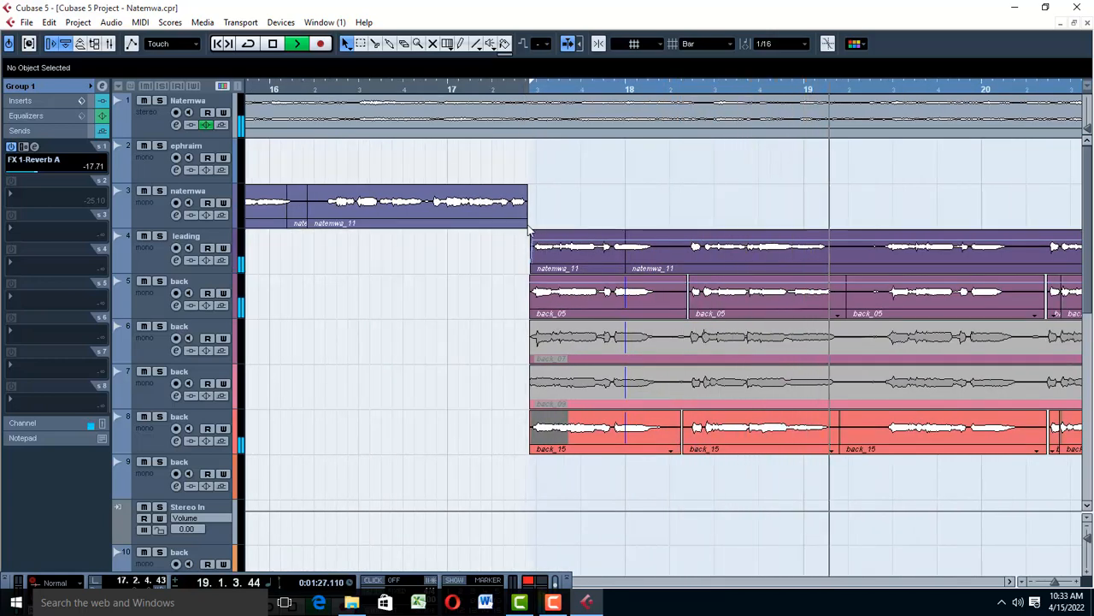
pyautogui.moveTo(528, 228); pyautogui.dragTo(621, 210)
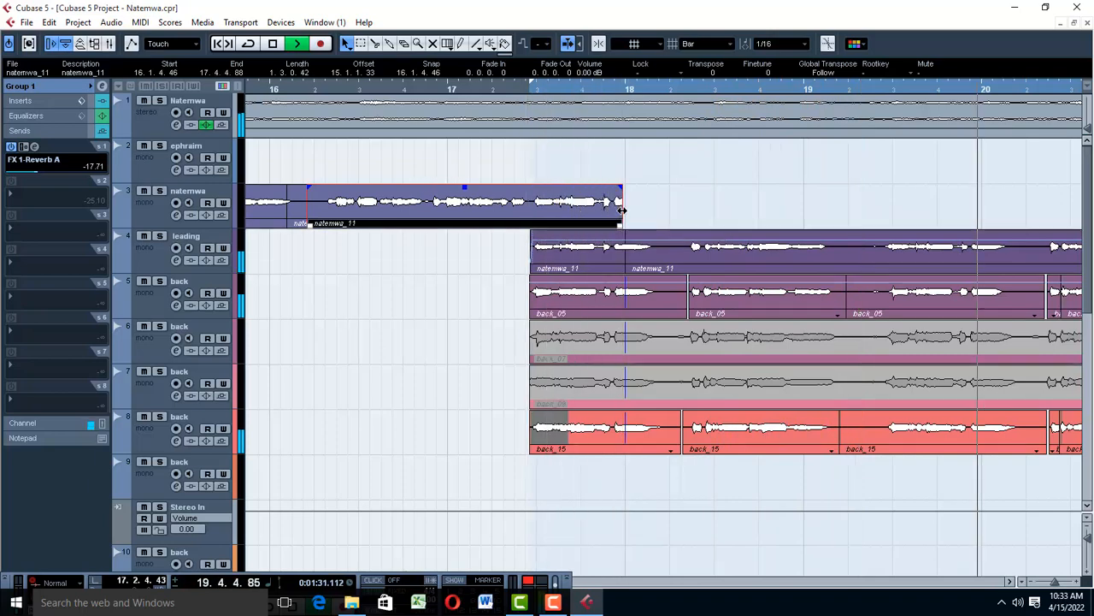
pyautogui.hotkey('ctrl', 'z')
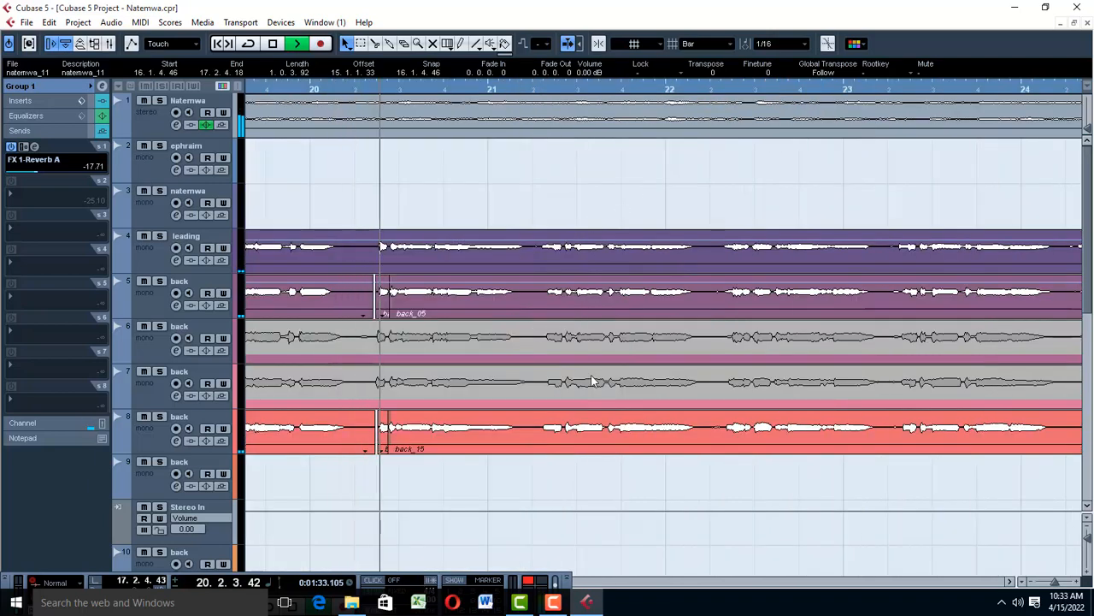
# Deselect the track 3 vocal event, save the project, and show the full arrangement
pyautogui.press('g')
pyautogui.press('g')
pyautogui.press('g')
pyautogui.press('g')
pyautogui.press('g')
pyautogui.press('g')
pyautogui.press('g')
pyautogui.press('g')
pyautogui.press('g')
pyautogui.press('g')
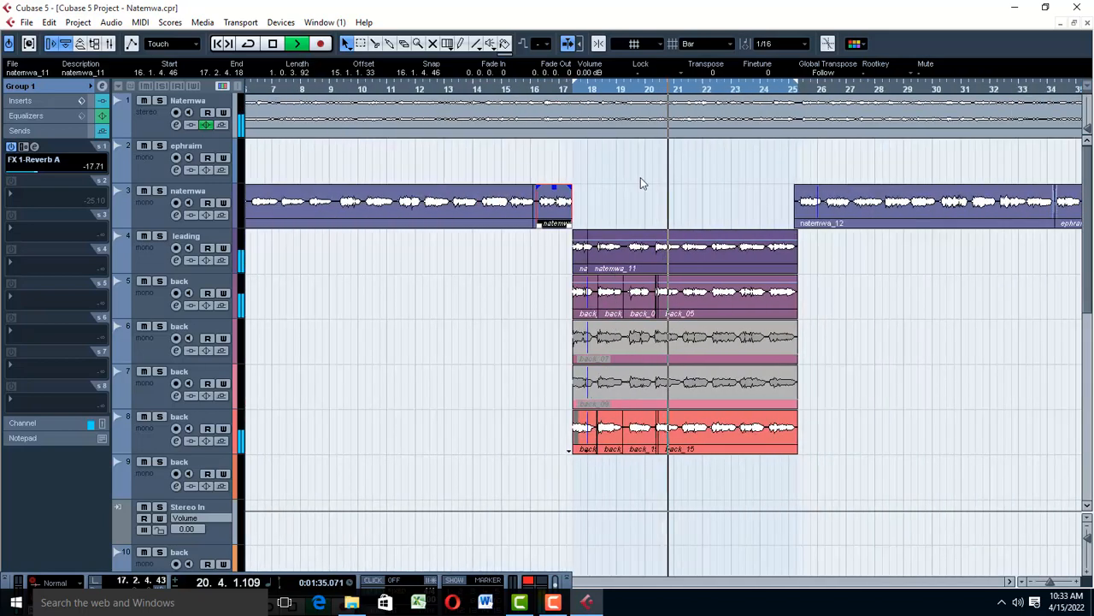
pyautogui.click(642, 180)
pyautogui.click(26, 22)
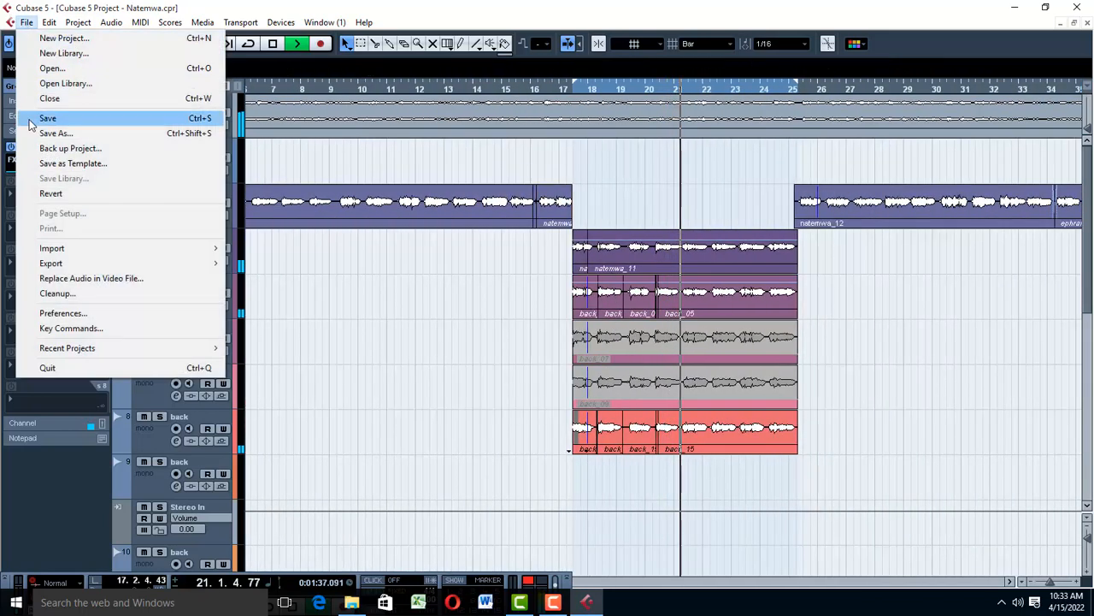
pyautogui.click(47, 120)
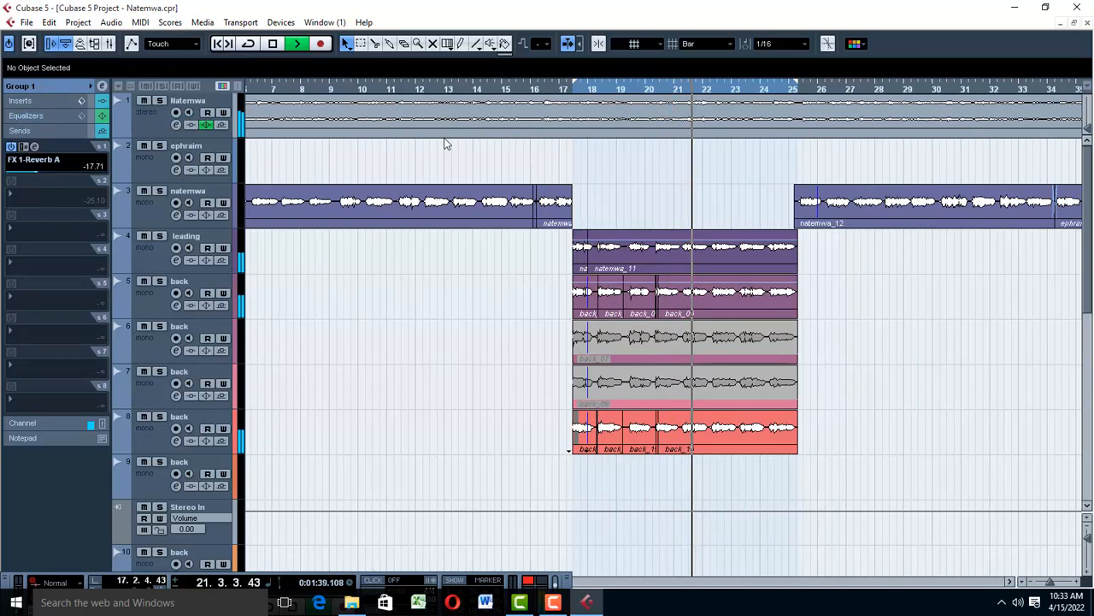
pyautogui.press('g')
pyautogui.press('g')
pyautogui.press('g')
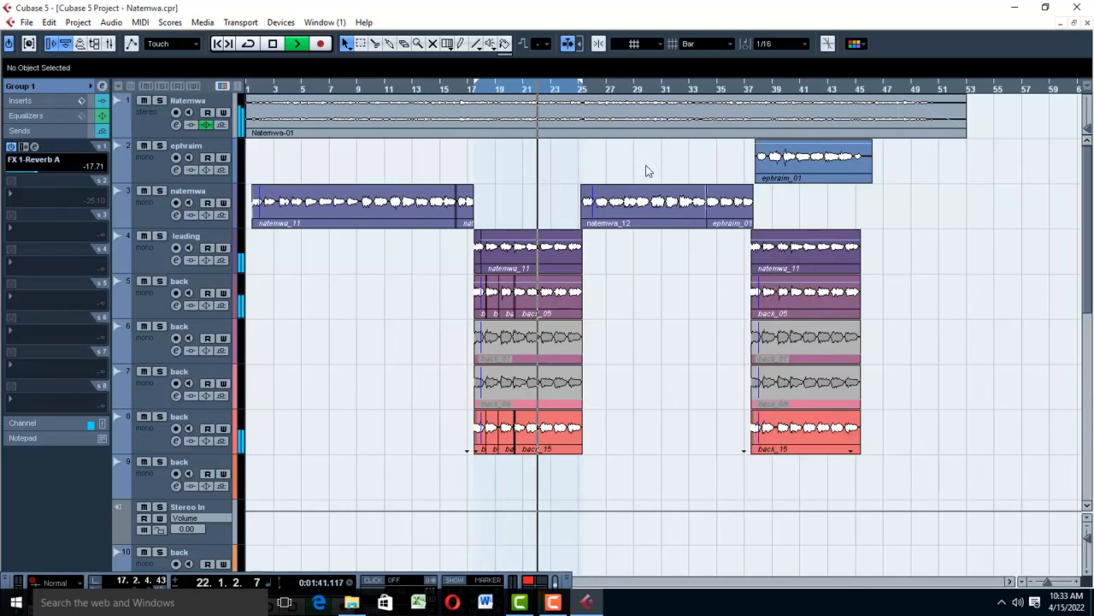